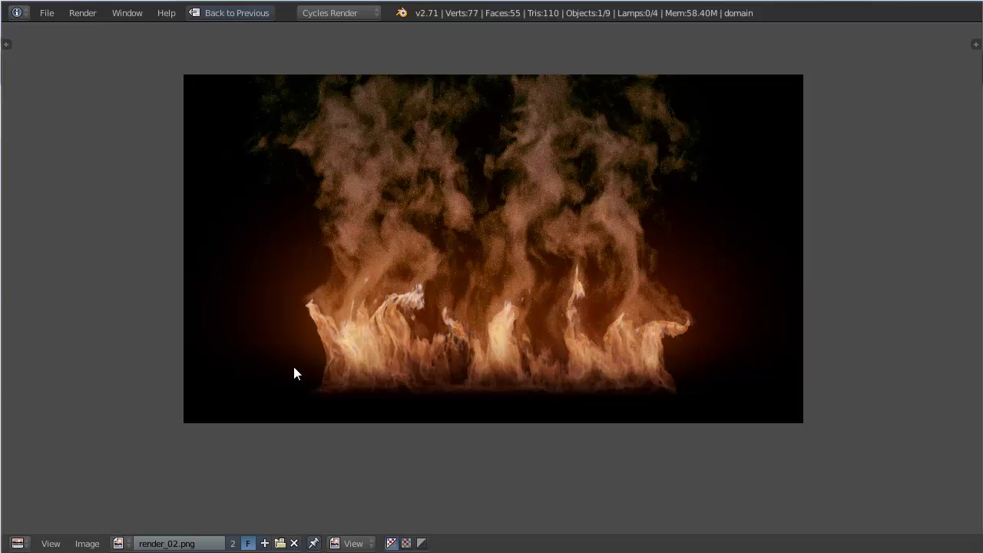
Step: Exit the full-screen image view and switch to the Default screen layout
{"action": "key", "text": "ctrl+Up"}
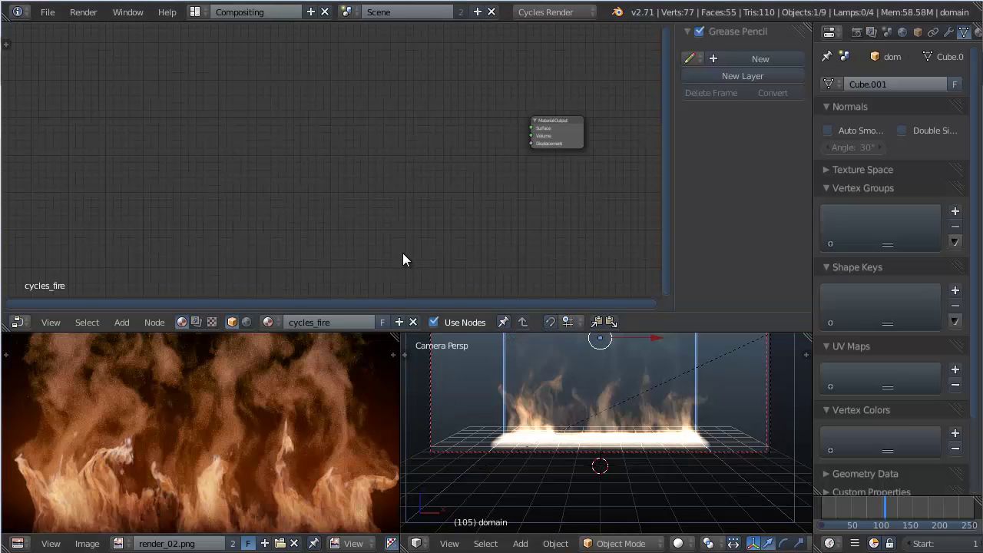
{"action": "key", "text": "ctrl+Right"}
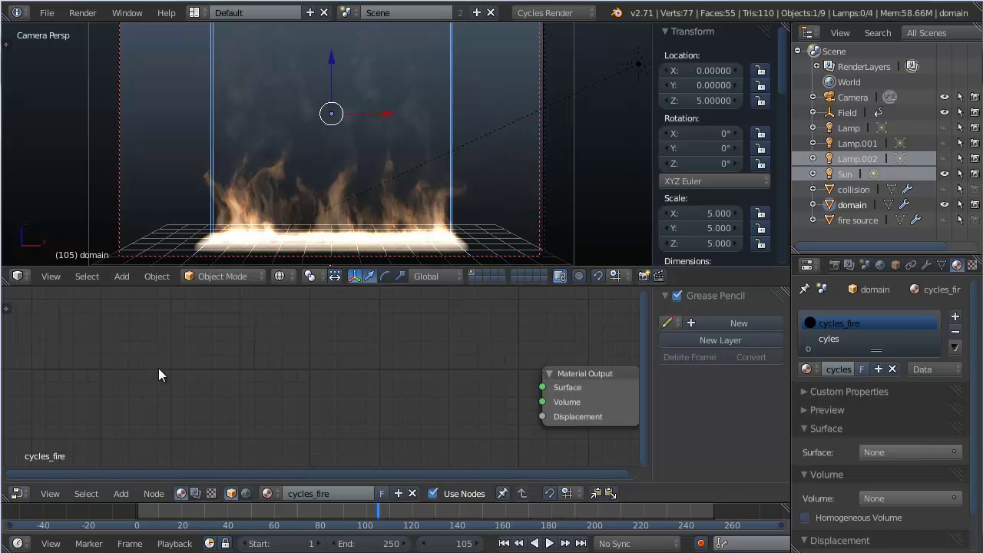
Step: Preview the domain with the empty cycles_fire material in Rendered shading, and return the viewport to Solid shading
{"action": "left_click", "coordinate": [280, 276]}
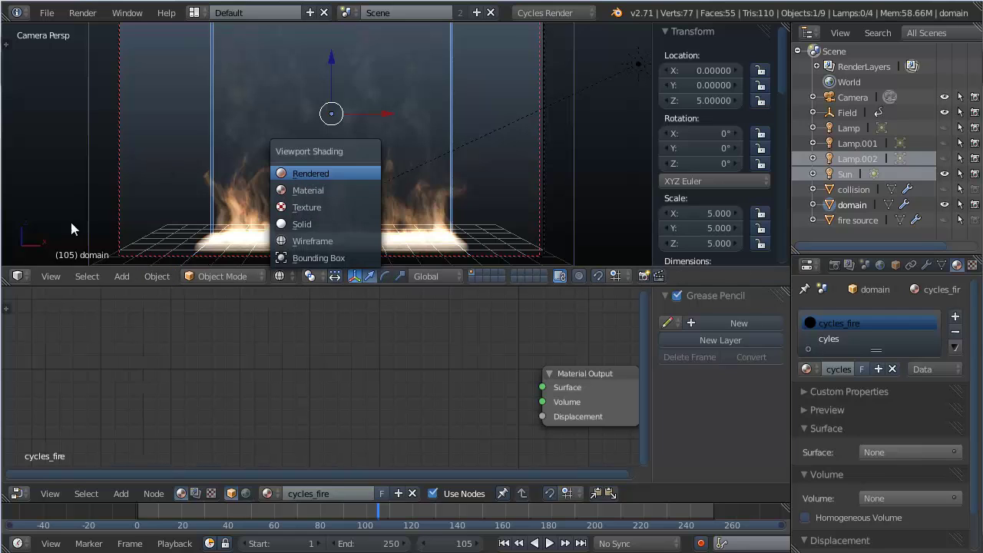
{"action": "key", "text": "Return"}
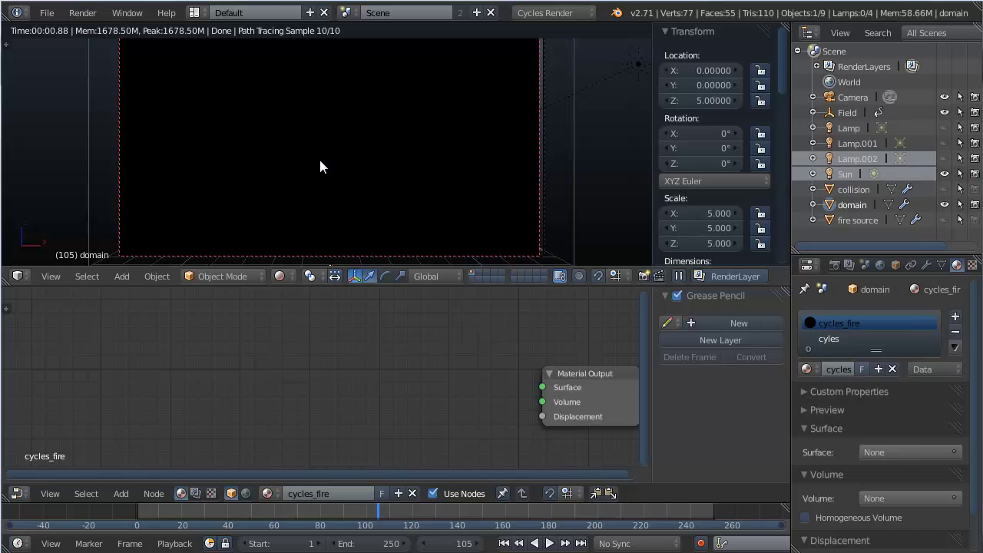
{"action": "key", "text": "shift+z"}
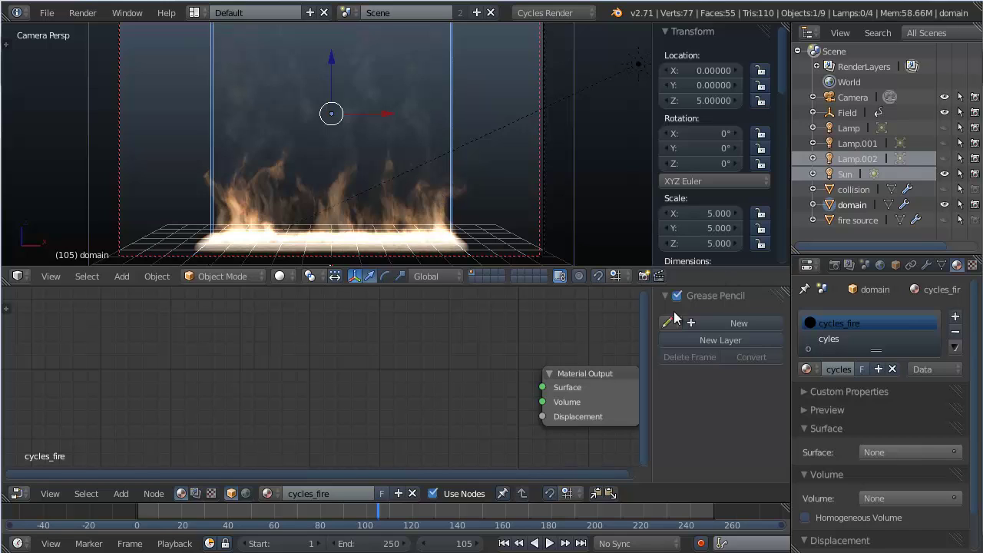
{"action": "key", "text": "shift+a"}
{"action": "mouse_move", "coordinate": [321, 390]}
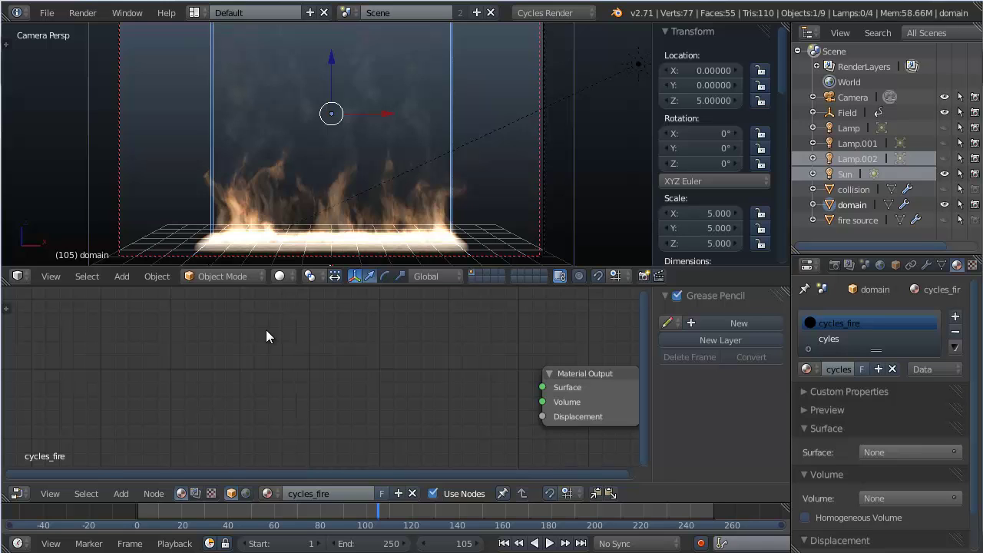
{"action": "scroll", "coordinate": [266, 330], "scroll_direction": "down", "scroll_amount": 1}
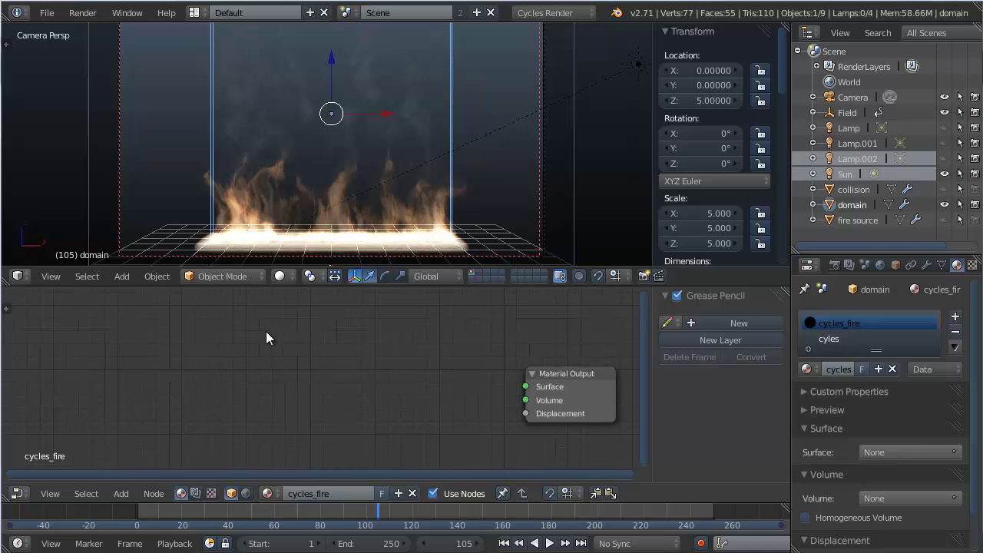
{"action": "scroll", "coordinate": [266, 330], "scroll_direction": "up", "scroll_amount": 1}
{"action": "scroll", "coordinate": [266, 334], "scroll_direction": "down", "scroll_amount": 1}
{"action": "scroll", "coordinate": [265, 333], "scroll_direction": "up", "scroll_amount": 1}
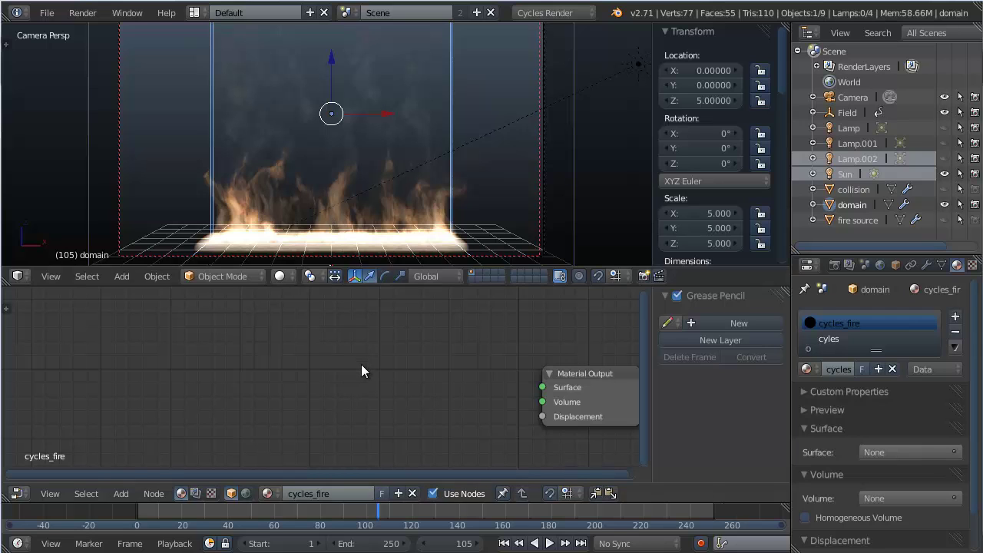
Step: Add an Attribute node to the cycles_fire material and set its name to density
{"action": "key", "text": "shift+a"}
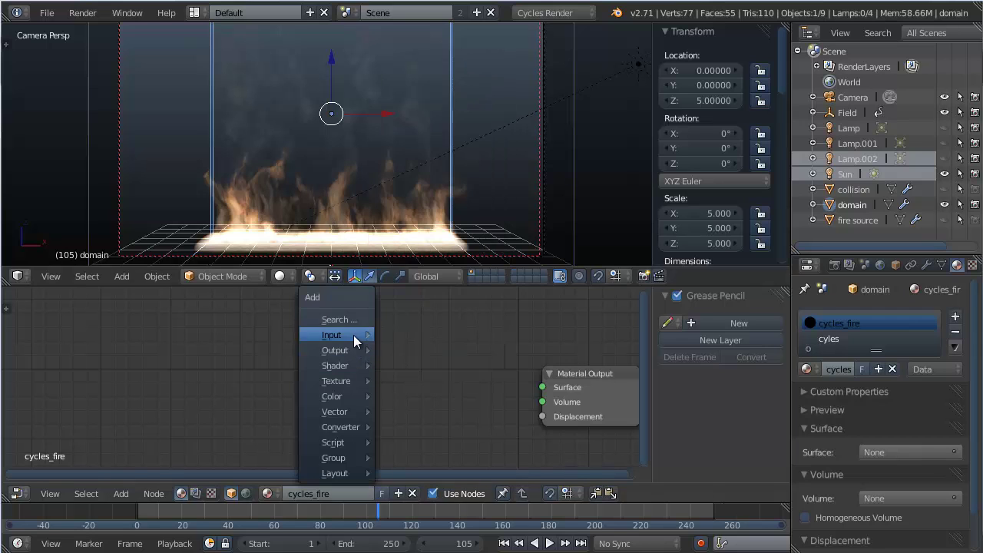
{"action": "mouse_move", "coordinate": [355, 340]}
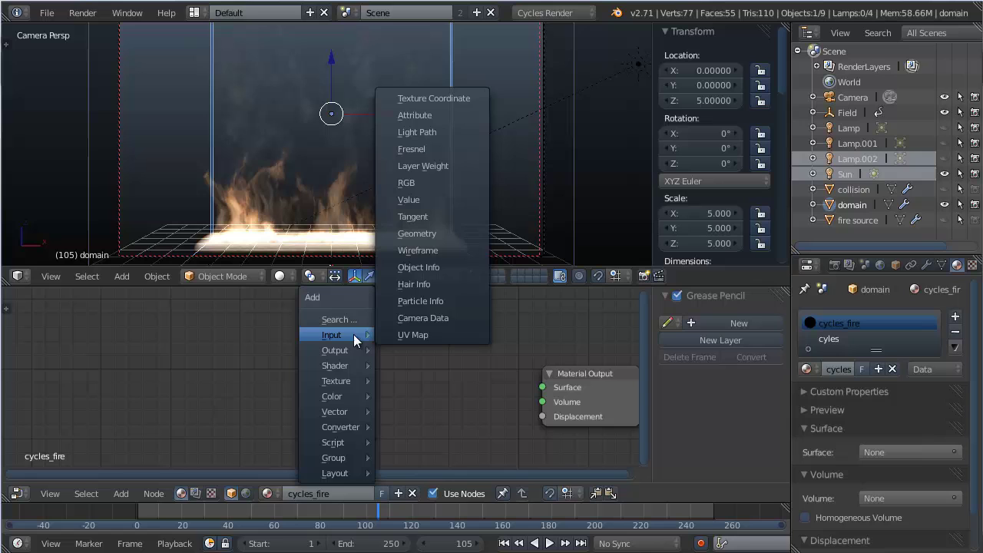
{"action": "left_click", "coordinate": [415, 116]}
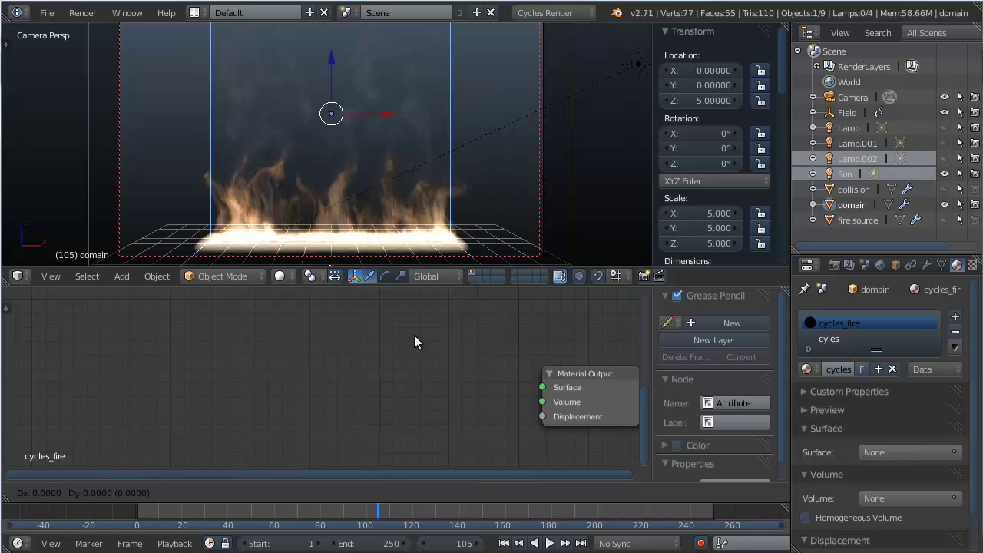
{"action": "left_click", "coordinate": [95, 323]}
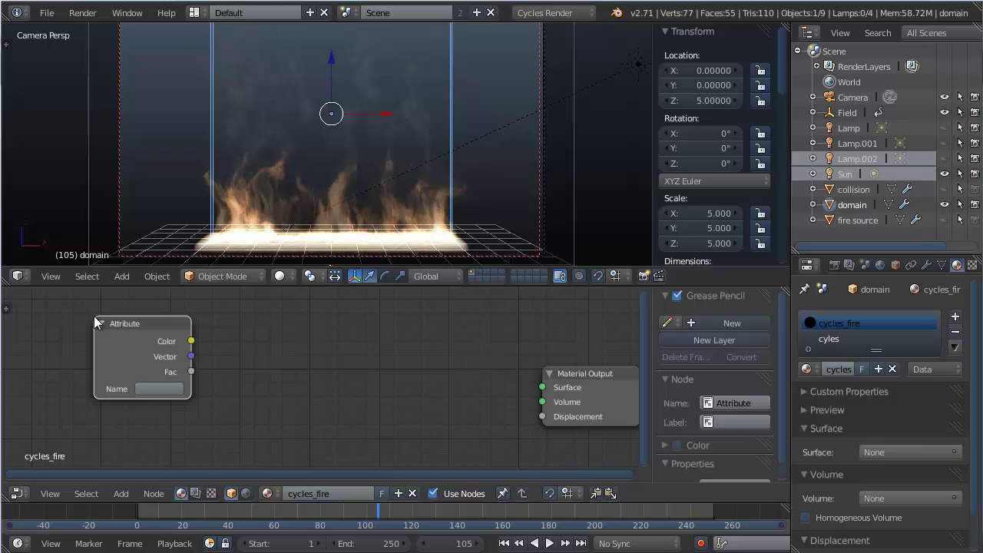
{"action": "left_click", "coordinate": [153, 388]}
{"action": "type", "text": "densit"}
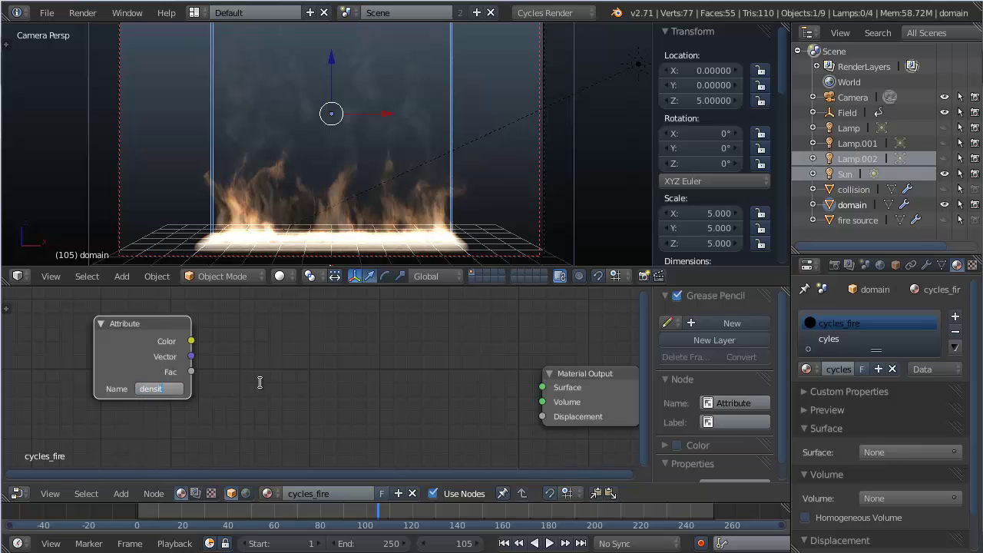
{"action": "type", "text": "y"}
{"action": "key", "text": "Return"}
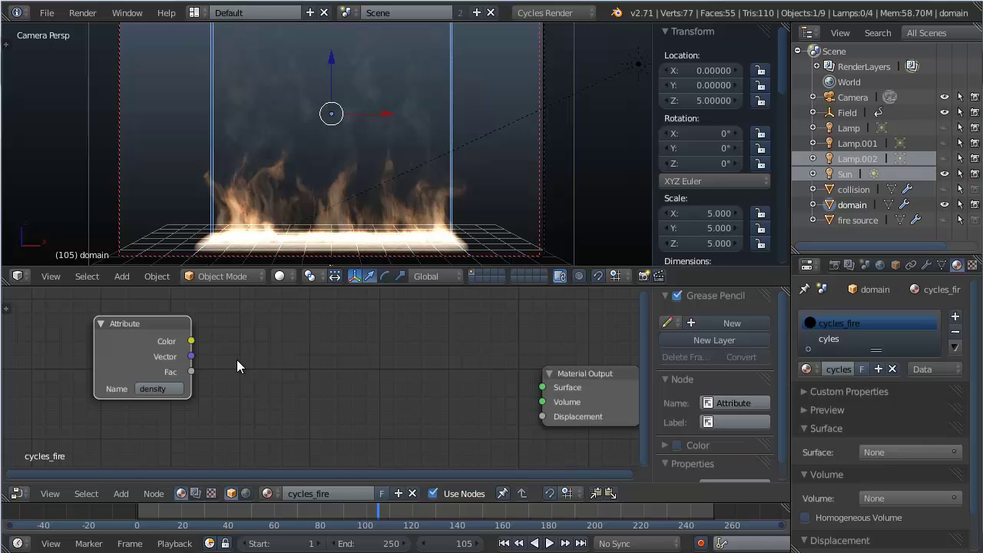
Step: Add a Volume Scatter node, feeding the Attribute's Fac into its Density and its Volume output into the Material Output's Volume
{"action": "key", "text": "shift+a"}
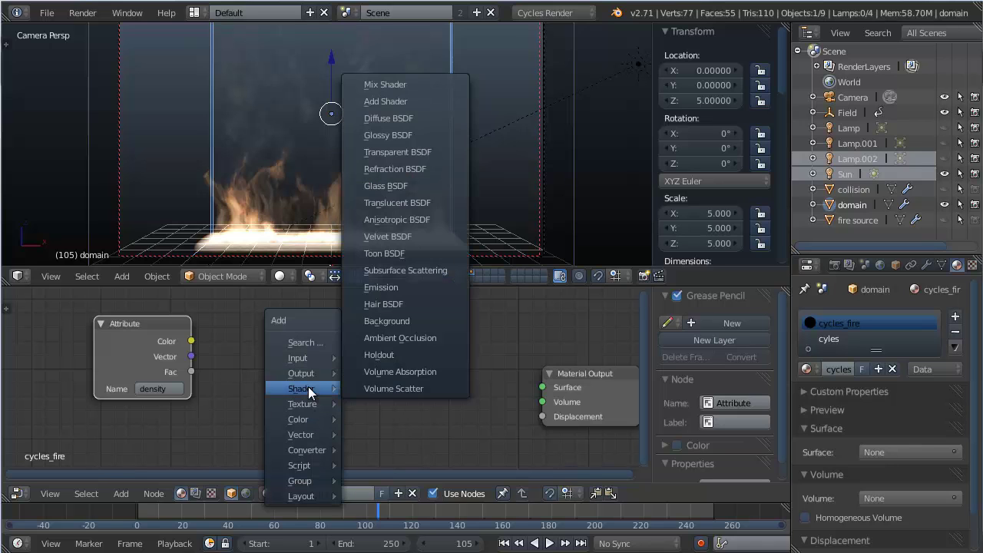
{"action": "left_click", "coordinate": [372, 388]}
{"action": "left_click", "coordinate": [295, 331]}
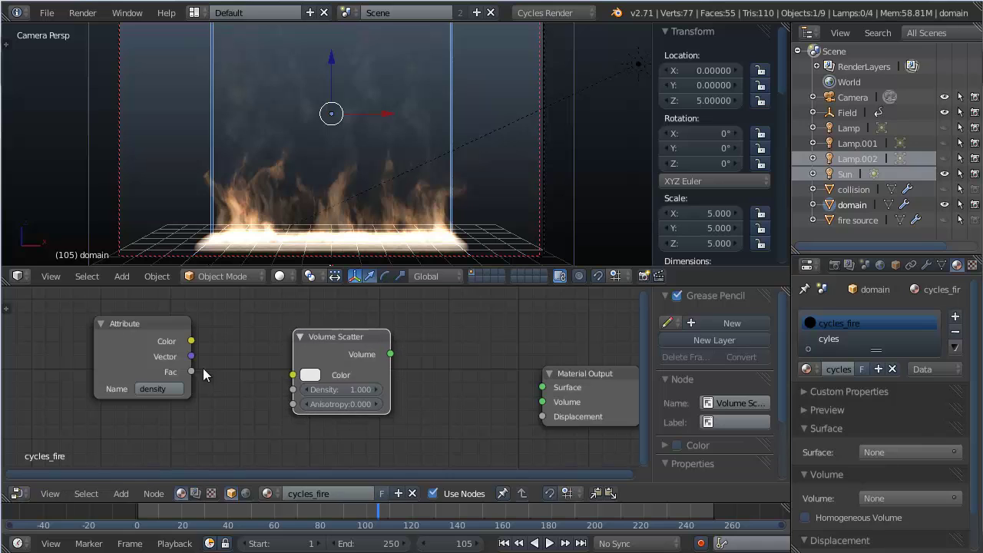
{"action": "left_click_drag", "start_coordinate": [191, 371], "coordinate": [293, 389]}
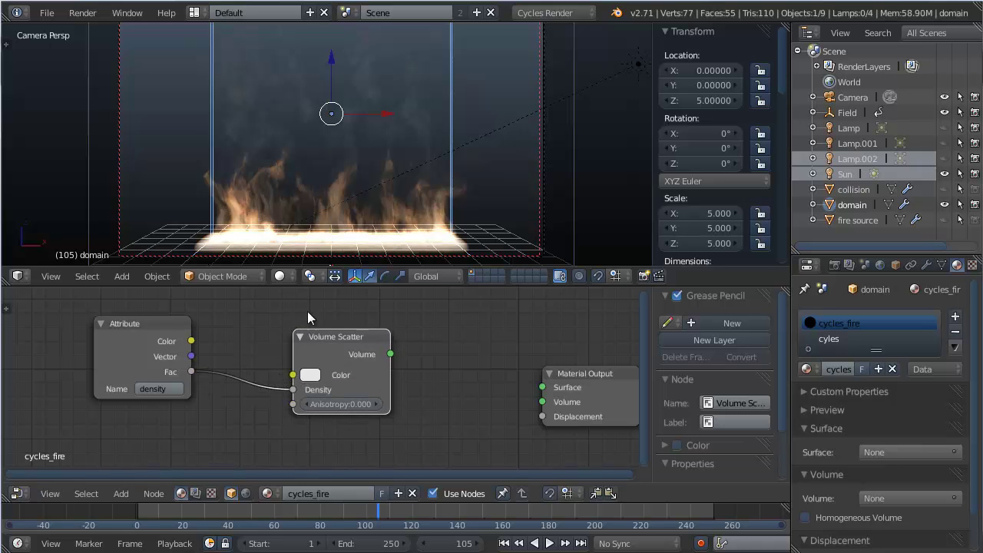
{"action": "left_click_drag", "start_coordinate": [390, 354], "coordinate": [542, 401]}
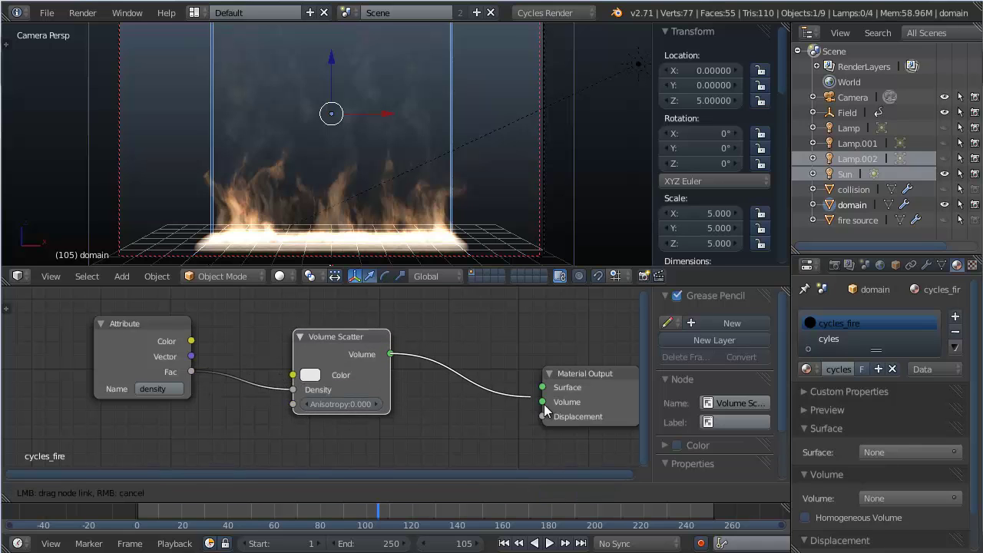
Step: Switch the 3D viewport to Rendered shading
{"action": "left_click", "coordinate": [283, 277]}
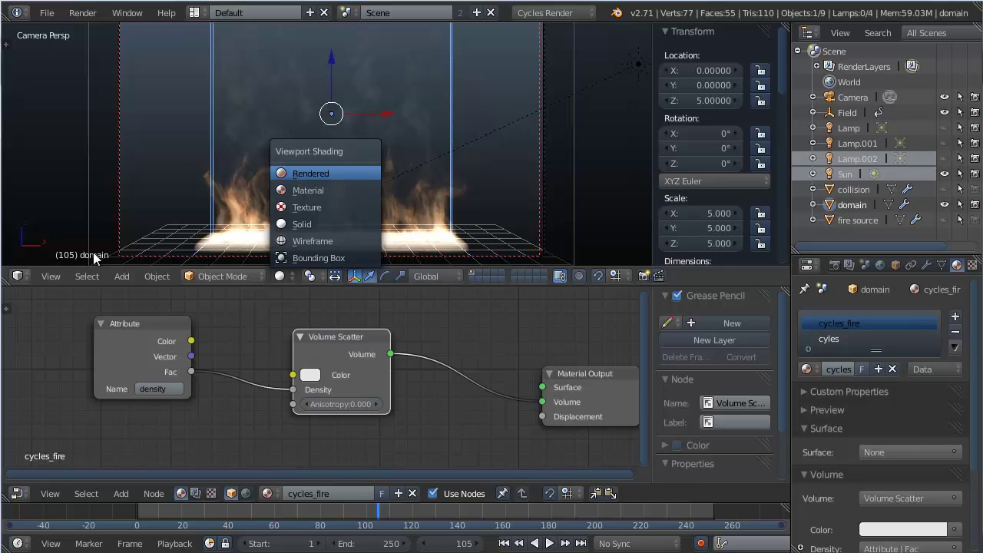
{"action": "left_click", "coordinate": [361, 174]}
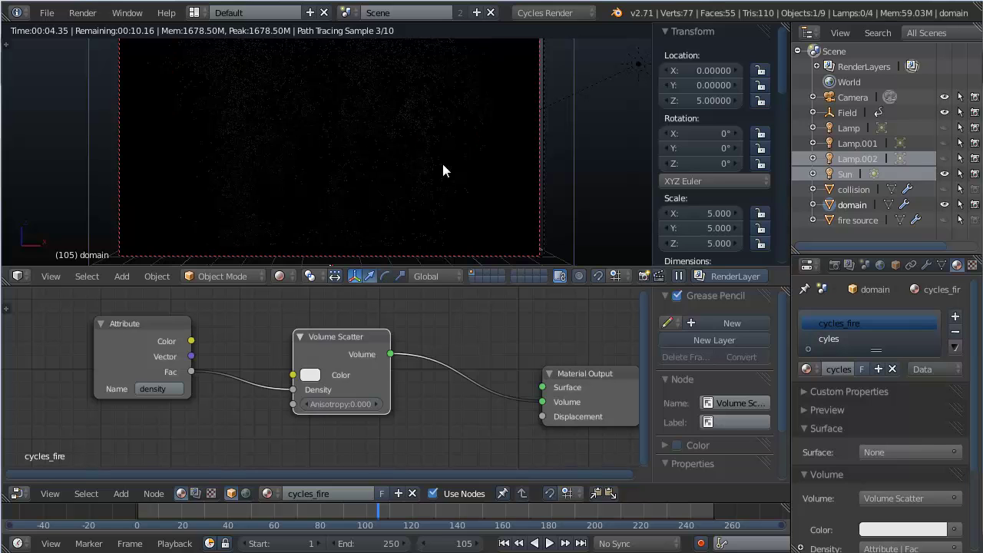
Step: Unlink the density Attribute from the Volume Scatter's Density to compare the render, and link its Fac output back
{"action": "left_click_drag", "start_coordinate": [144, 322], "coordinate": [121, 328]}
{"action": "left_click_drag", "start_coordinate": [291, 390], "coordinate": [332, 388]}
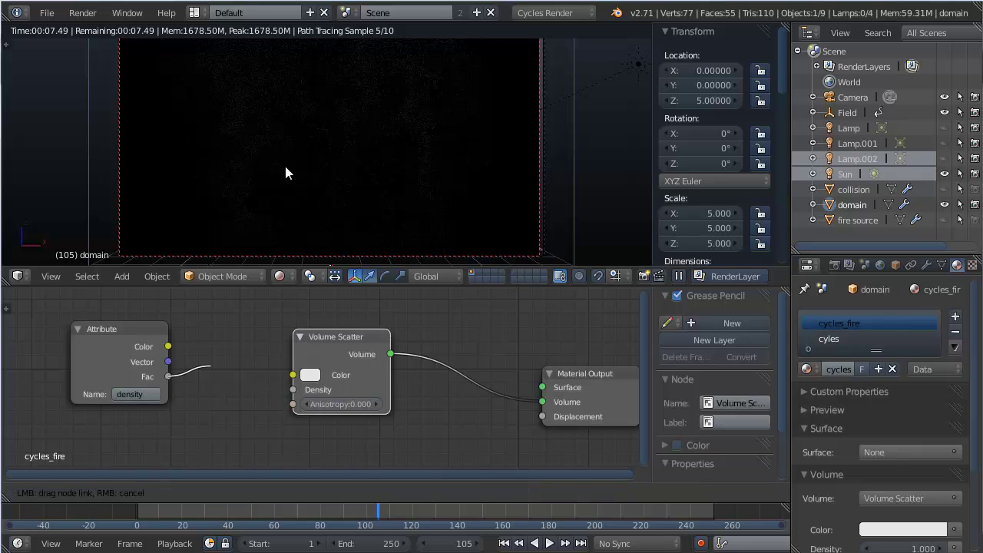
{"action": "left_click_drag", "start_coordinate": [465, 111], "coordinate": [430, 130]}
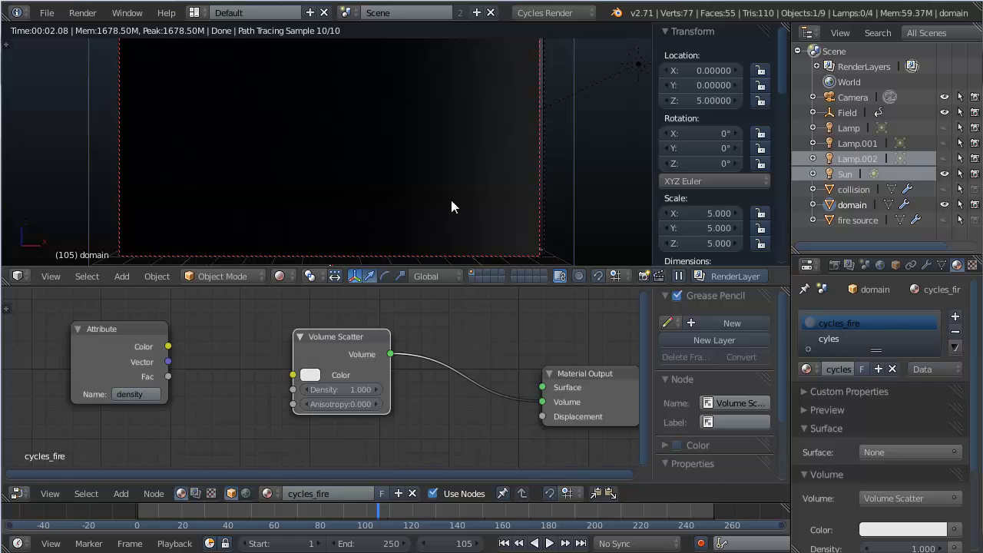
{"action": "left_click_drag", "start_coordinate": [169, 376], "coordinate": [285, 387]}
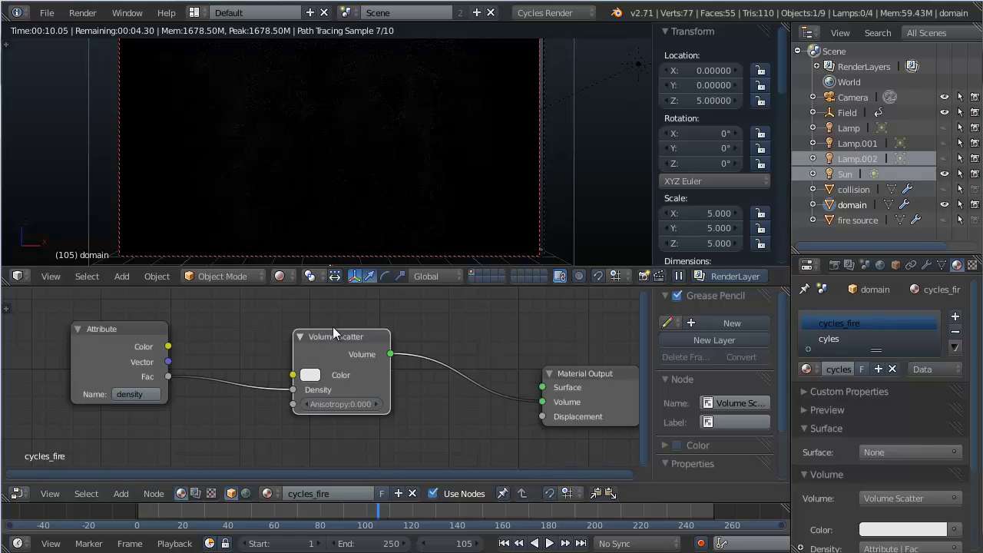
{"action": "left_click_drag", "start_coordinate": [114, 354], "coordinate": [137, 364]}
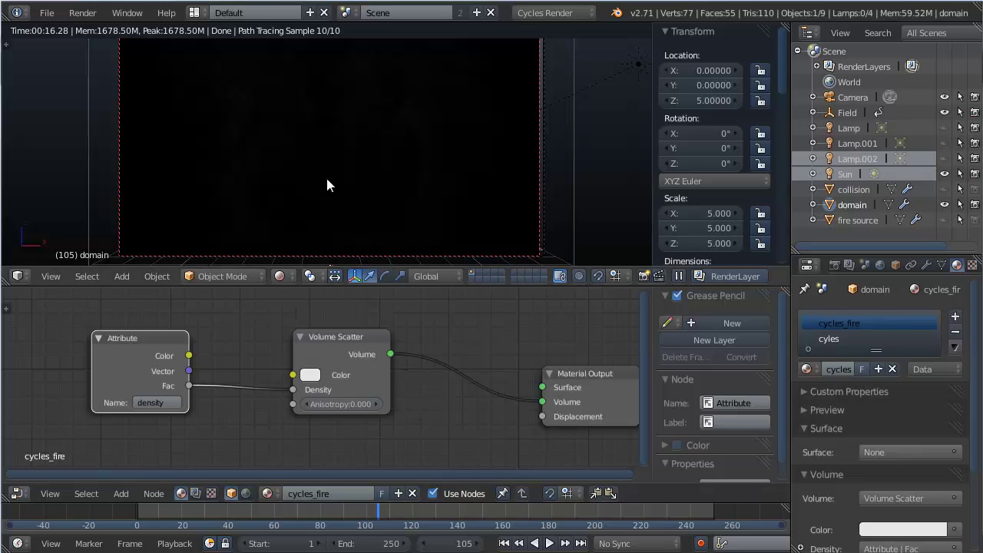
Step: Set the emission strength of the Sun lamp to 1
{"action": "right_click", "coordinate": [631, 65]}
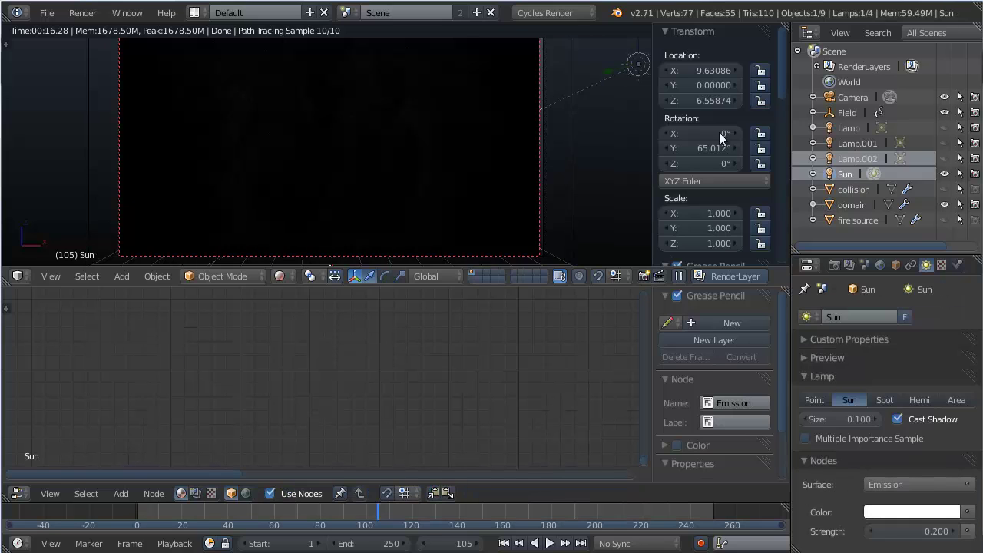
{"action": "left_click", "coordinate": [929, 530]}
{"action": "type", "text": "1"}
{"action": "key", "text": "Return"}
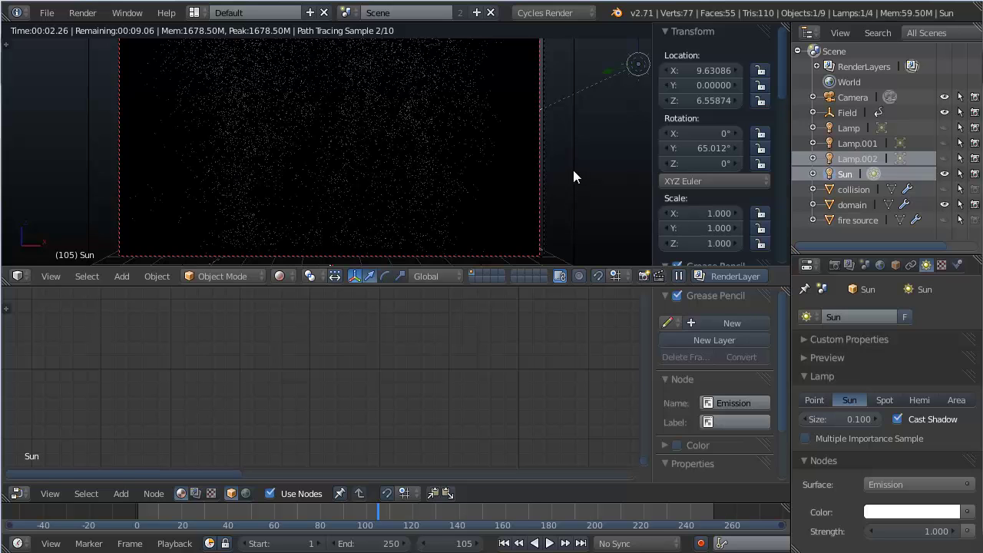
Step: Spread out the nodes of the domain's material and insert a Bright/Contrast node between the Attribute and Volume Scatter nodes
{"action": "right_click", "coordinate": [481, 258]}
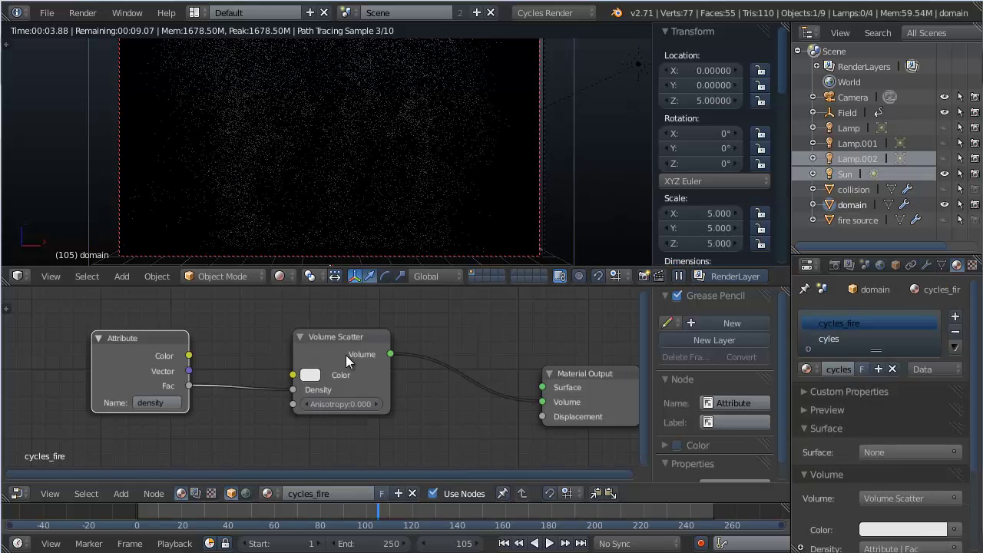
{"action": "left_click_drag", "start_coordinate": [385, 351], "coordinate": [508, 372]}
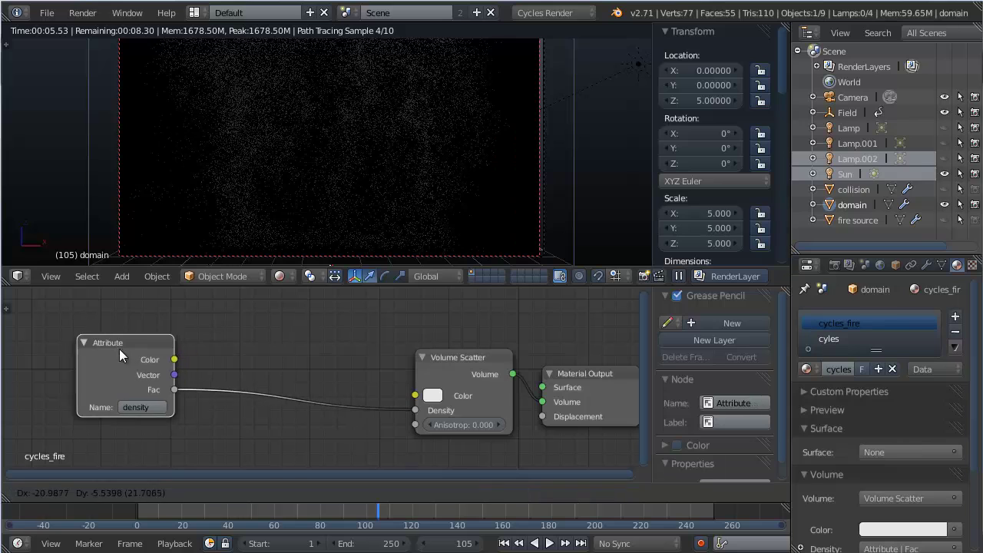
{"action": "left_click_drag", "start_coordinate": [119, 349], "coordinate": [92, 353]}
{"action": "left_click_drag", "start_coordinate": [428, 362], "coordinate": [393, 349]}
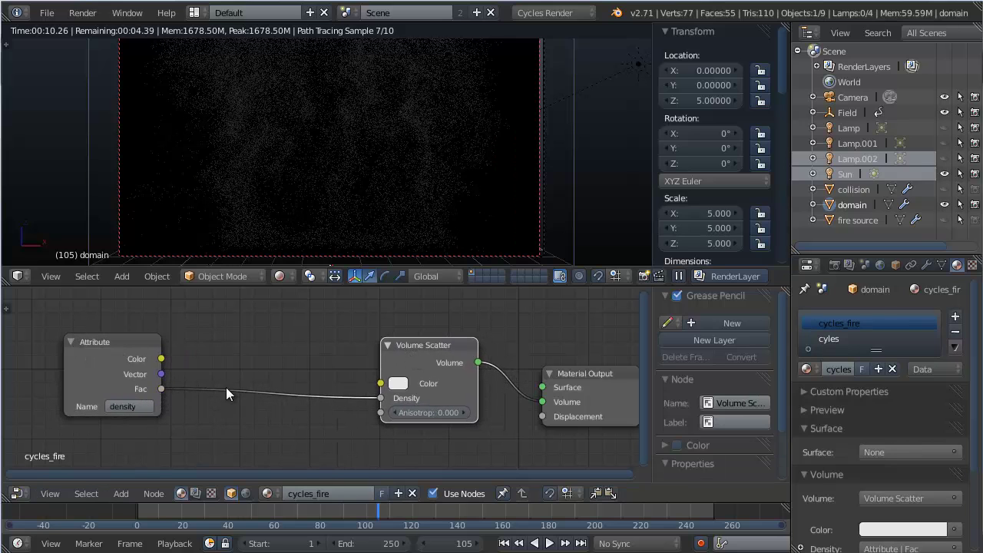
{"action": "key", "text": "shift+a"}
{"action": "mouse_move", "coordinate": [258, 383]}
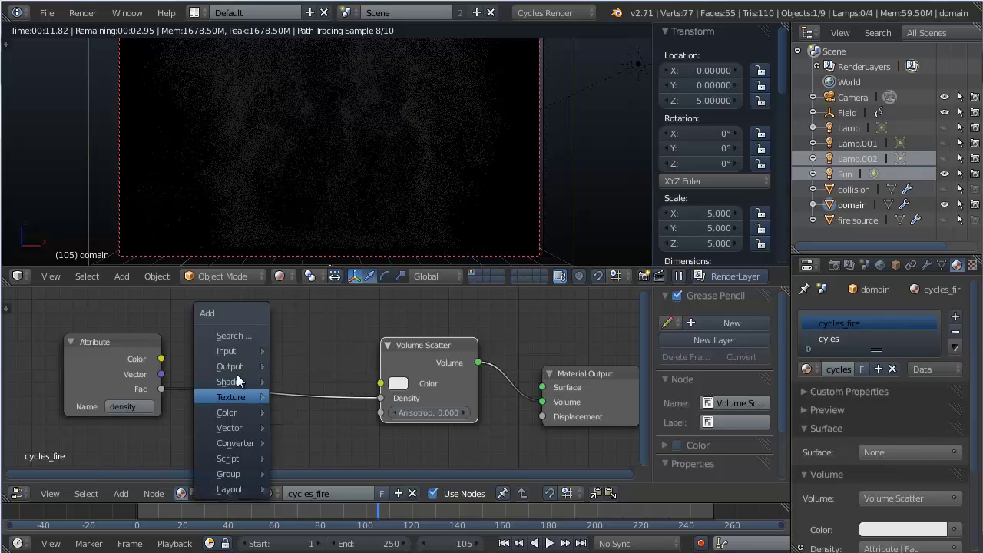
{"action": "mouse_move", "coordinate": [238, 412]}
{"action": "left_click", "coordinate": [312, 513]}
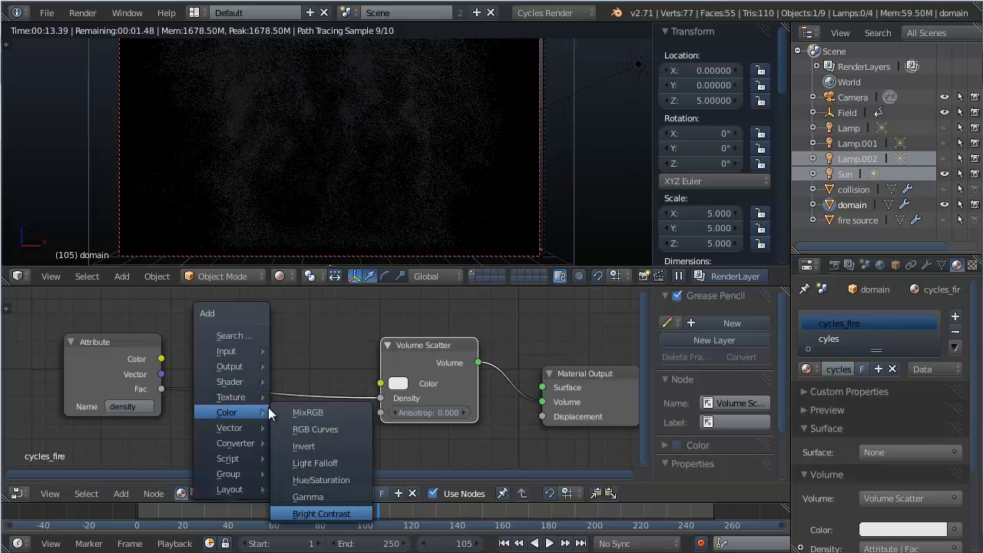
{"action": "left_click", "coordinate": [225, 366]}
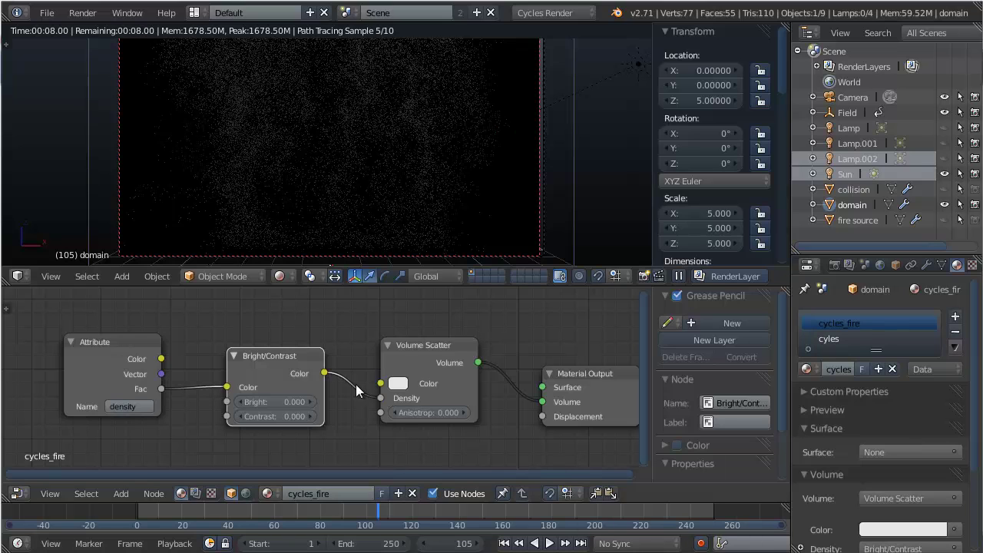
Step: Set the Bright/Contrast node's Bright to 5 and Contrast to 11, and nudge the node slightly
{"action": "left_click", "coordinate": [266, 400]}
{"action": "type", "text": "5"}
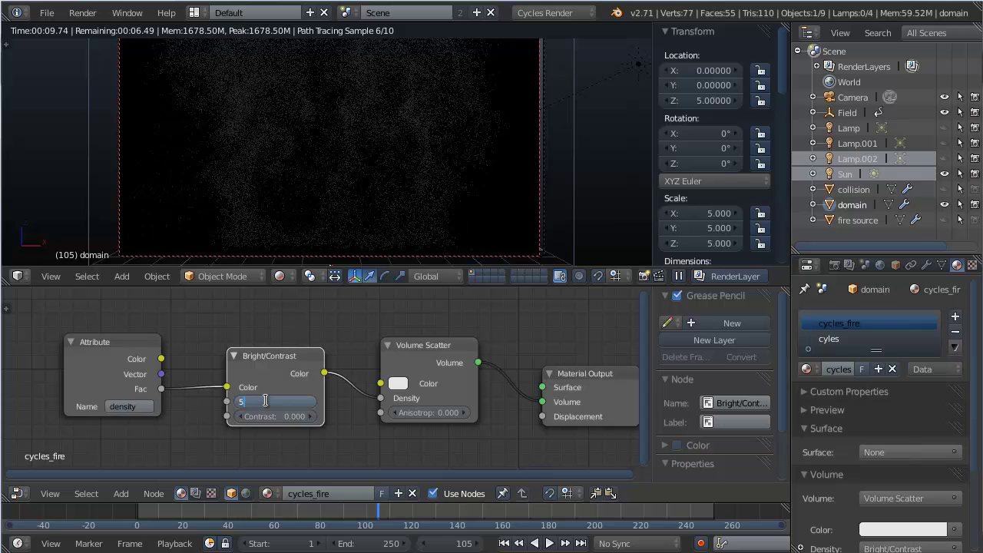
{"action": "key", "text": "Tab"}
{"action": "type", "text": "11"}
{"action": "key", "text": "Return"}
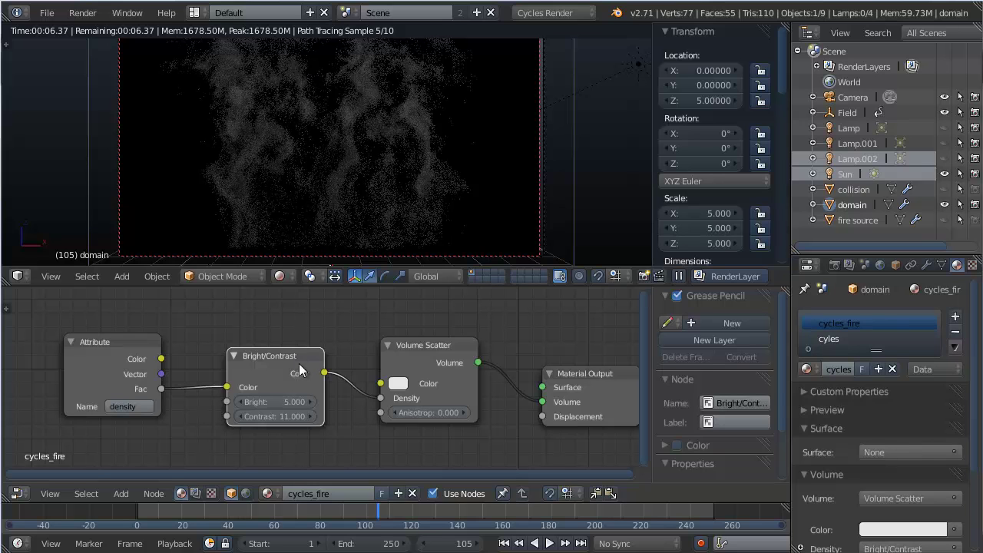
{"action": "mouse_move", "coordinate": [294, 364]}
{"action": "left_mouse_down"}
{"action": "mouse_move", "coordinate": [291, 354]}
{"action": "mouse_move", "coordinate": [284, 365]}
{"action": "left_mouse_up"}
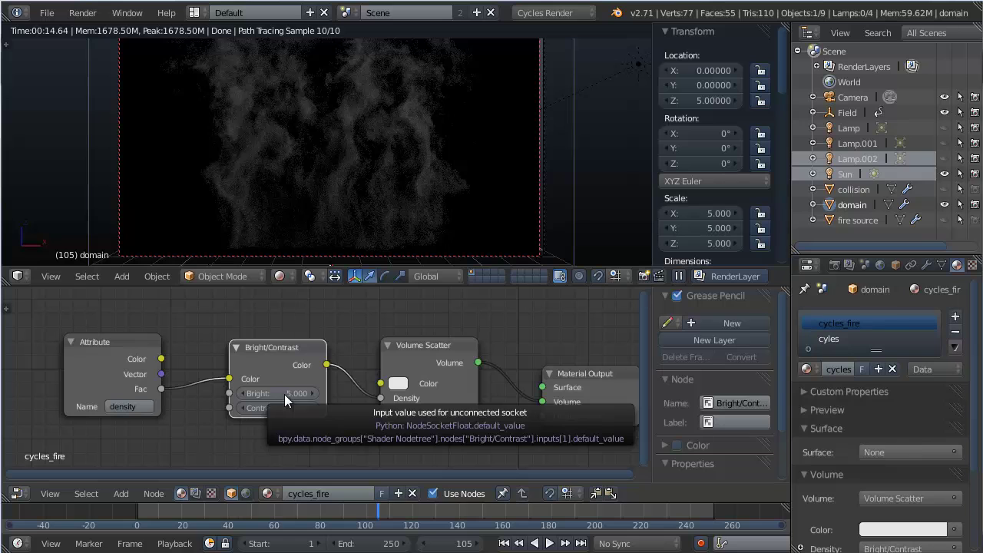
Step: Try a Bright value of 6 in the Bright/Contrast node and set it back to 5
{"action": "left_click", "coordinate": [284, 394]}
{"action": "type", "text": "6"}
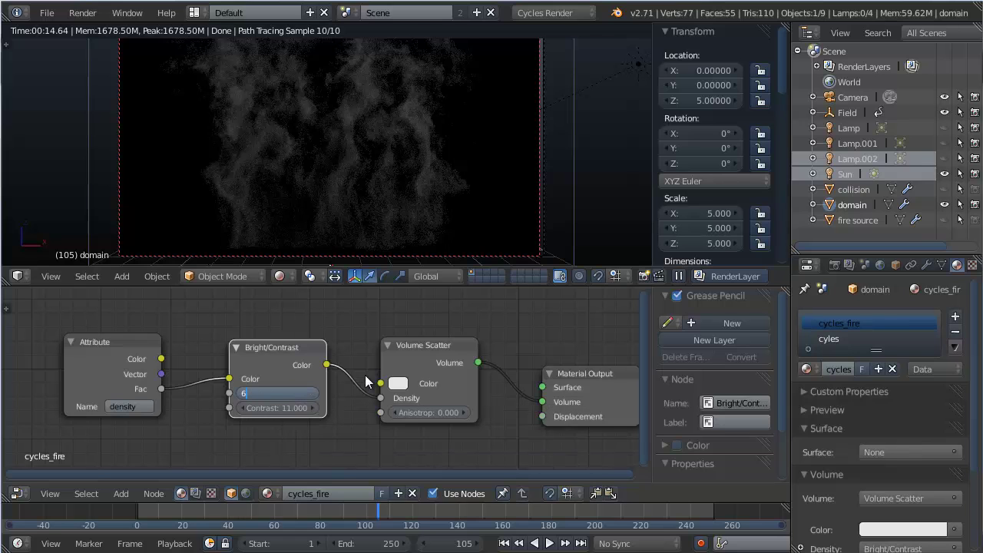
{"action": "key", "text": "Return"}
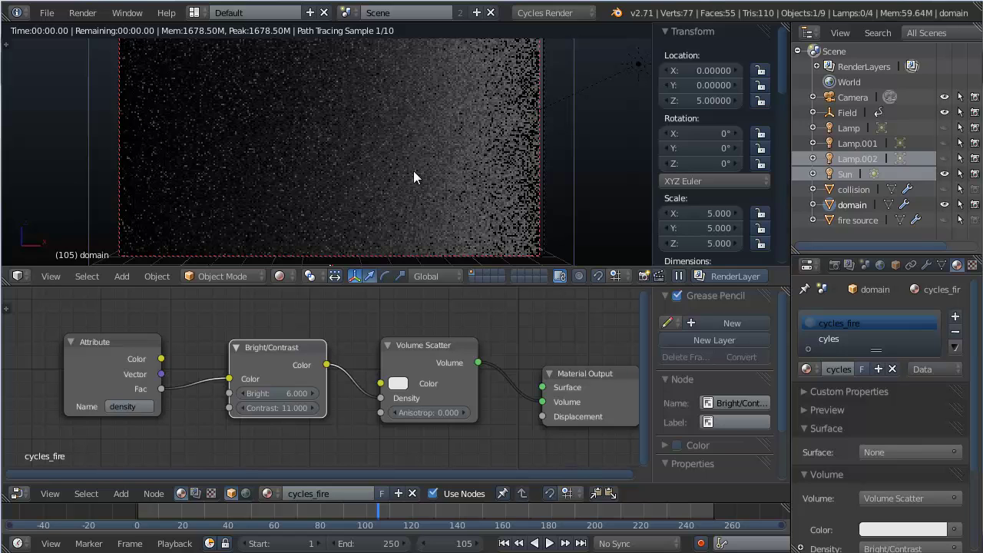
{"action": "left_click", "coordinate": [278, 394]}
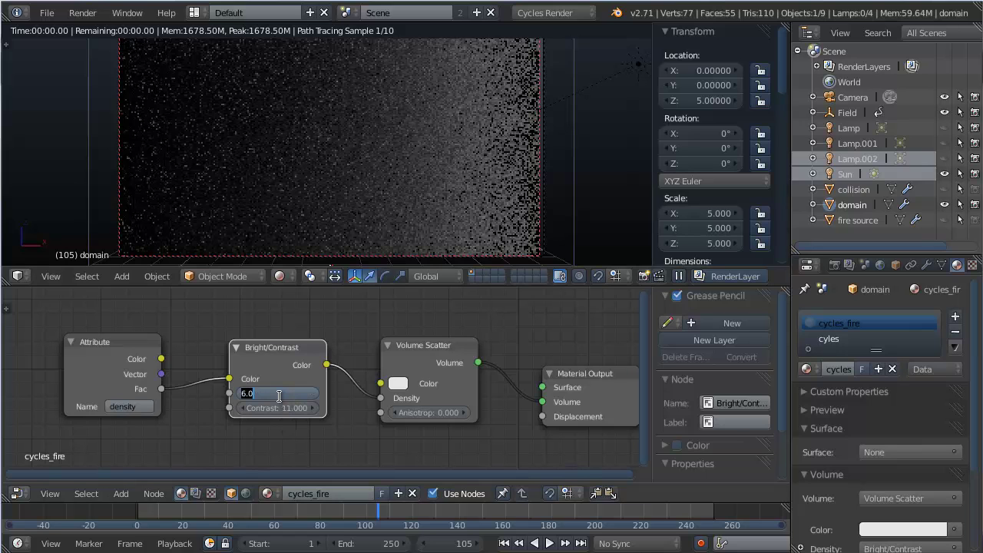
{"action": "type", "text": "4"}
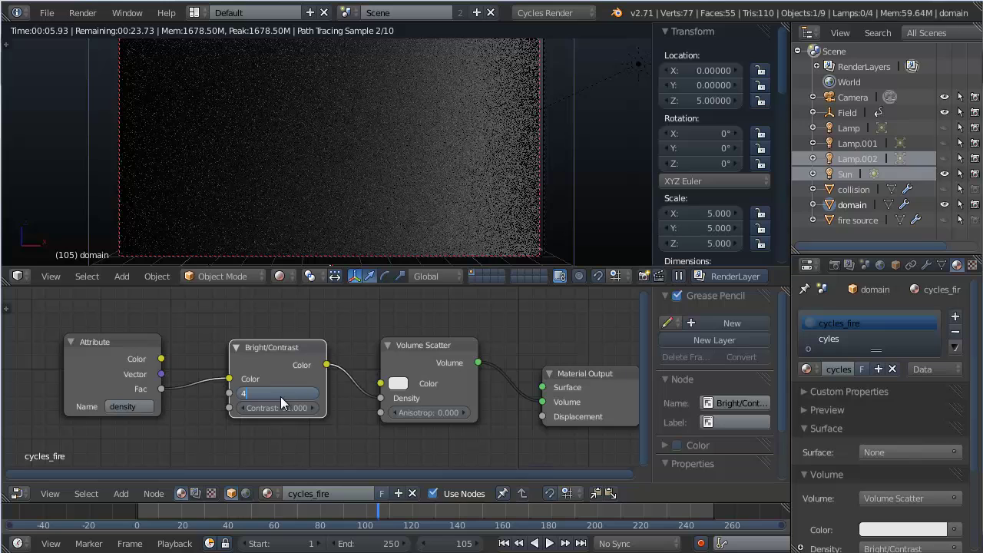
{"action": "key", "text": "BackSpace"}
{"action": "type", "text": "5"}
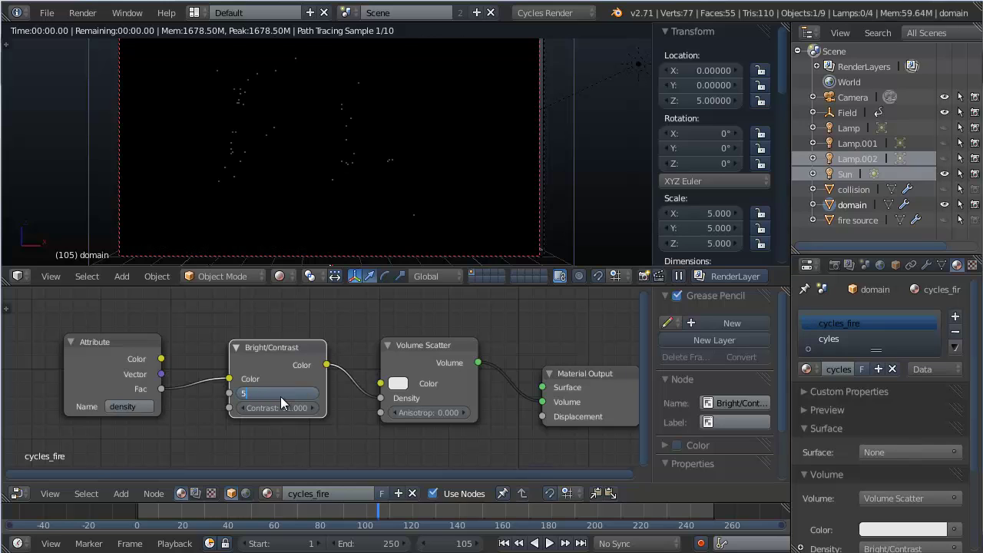
{"action": "key", "text": "Return"}
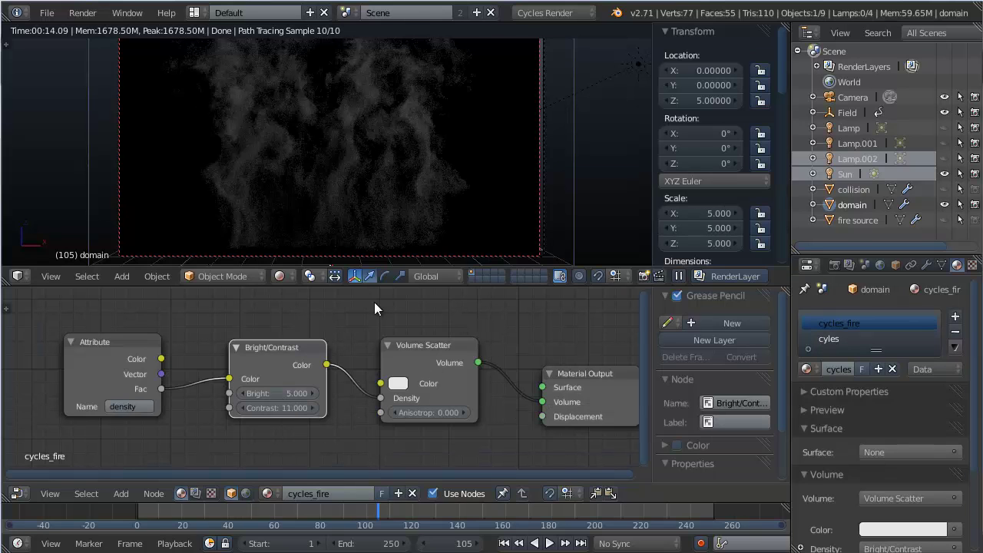
Step: Add a Volume Absorption node above the Volume Scatter and link the density Attribute's Fac output to its Density
{"action": "middle_click_drag", "start_coordinate": [417, 323], "coordinate": [365, 351]}
{"action": "key", "text": "shift+a"}
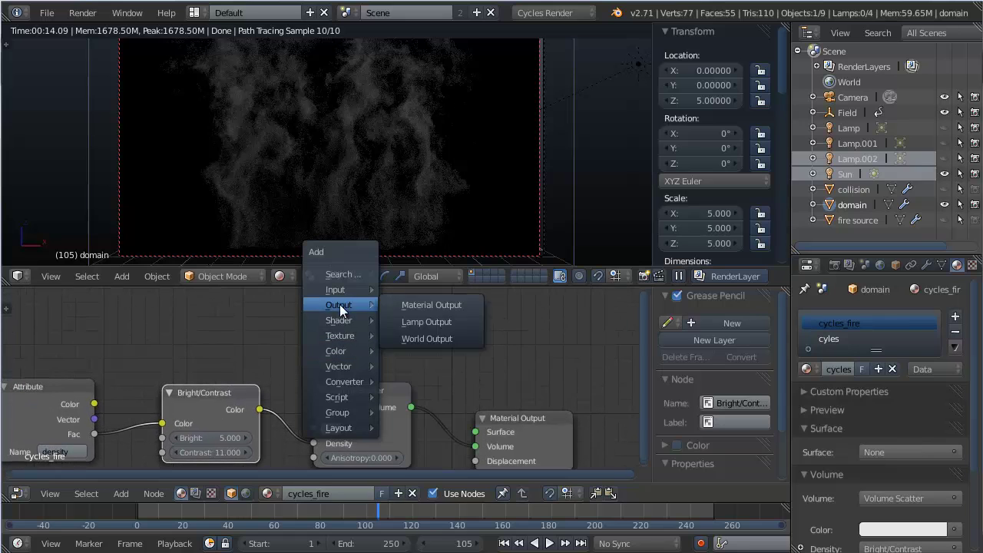
{"action": "mouse_move", "coordinate": [340, 321]}
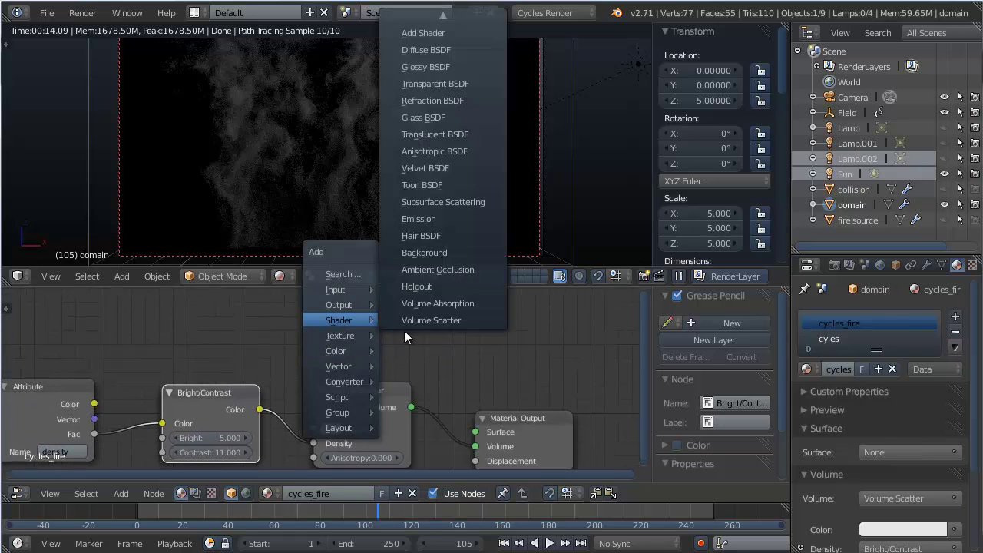
{"action": "left_click", "coordinate": [447, 303]}
{"action": "left_click", "coordinate": [316, 301]}
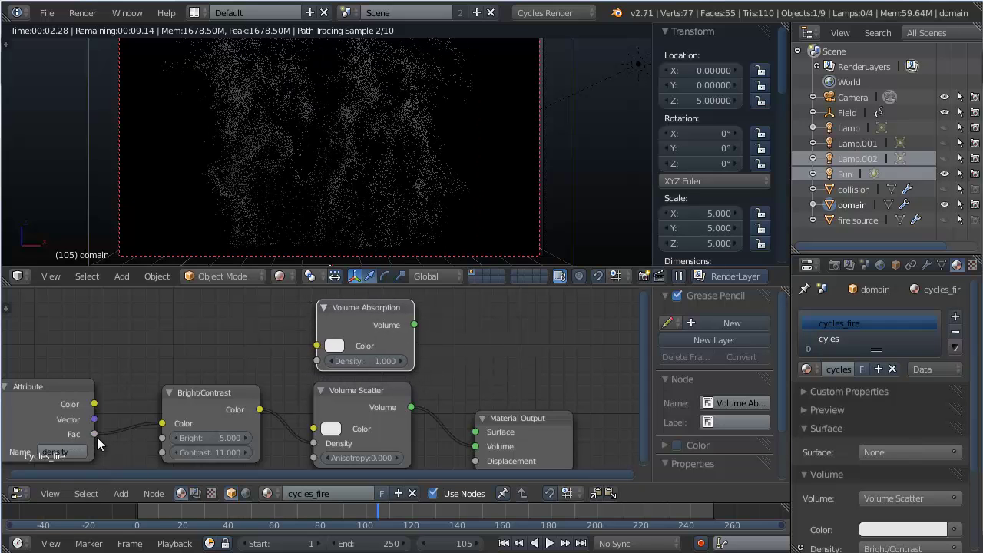
{"action": "left_click_drag", "start_coordinate": [95, 434], "coordinate": [316, 360]}
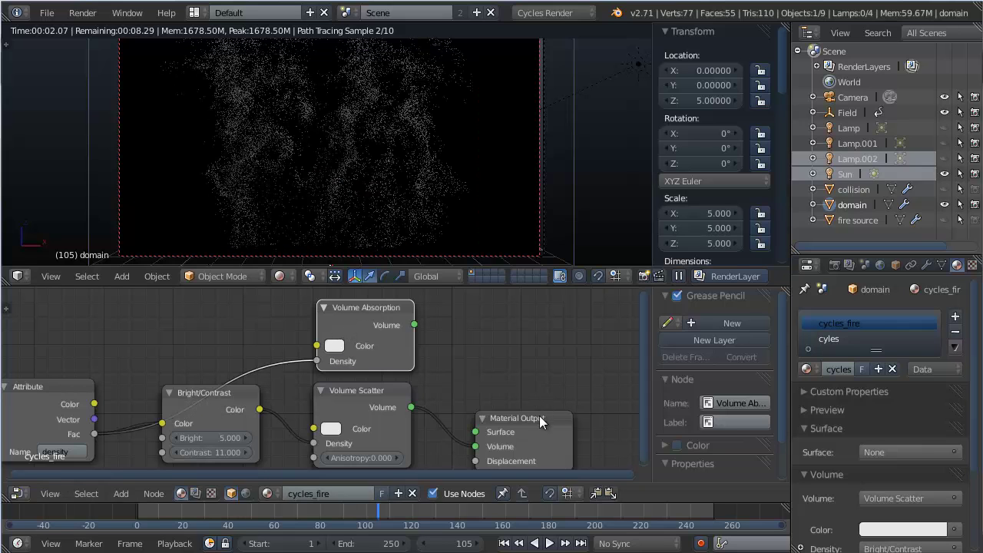
Step: Make room before the Material Output by moving it away, and reposition the Volume Absorption and Volume Scatter nodes
{"action": "left_click_drag", "start_coordinate": [539, 415], "coordinate": [588, 355]}
{"action": "left_click_drag", "start_coordinate": [347, 308], "coordinate": [350, 310]}
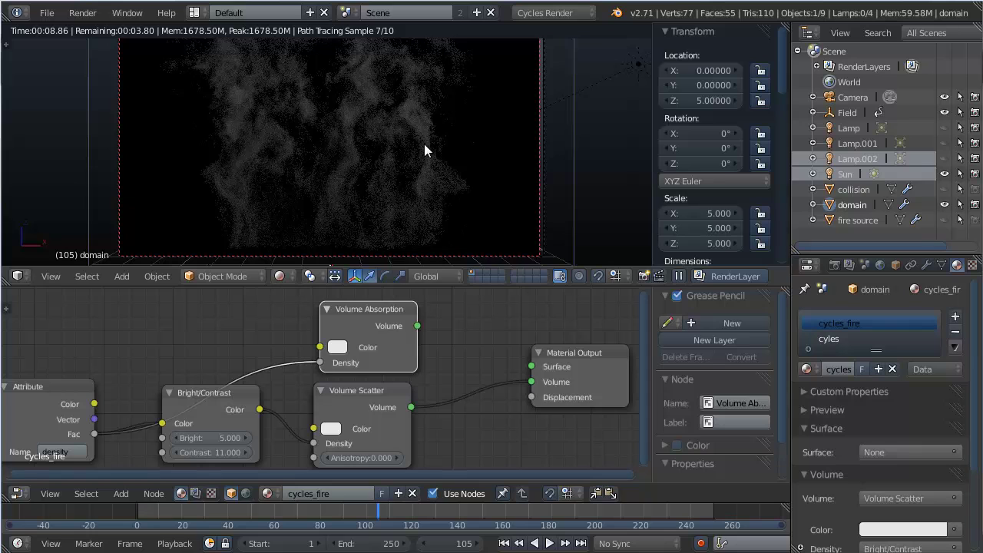
{"action": "left_click_drag", "start_coordinate": [340, 407], "coordinate": [345, 402]}
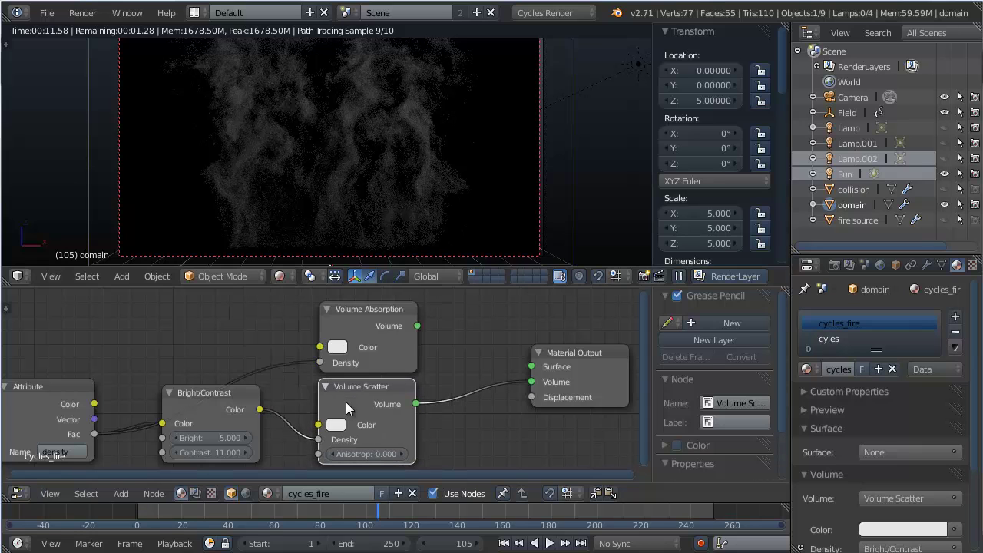
{"action": "left_click_drag", "start_coordinate": [386, 316], "coordinate": [376, 308]}
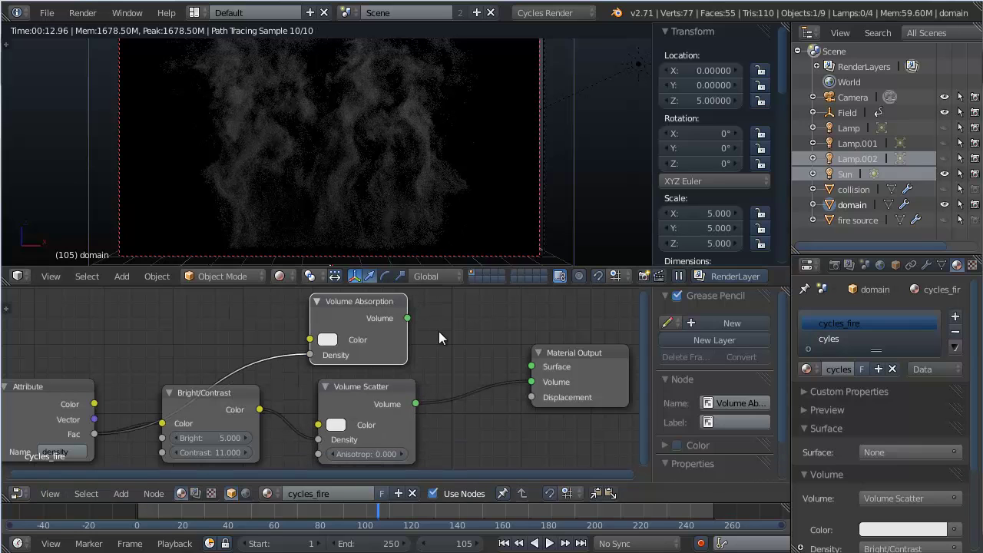
Step: Insert an Add Shader node between Volume Scatter and Material Output, and link the Volume Absorption output to its free Shader input
{"action": "key", "text": "shift+a"}
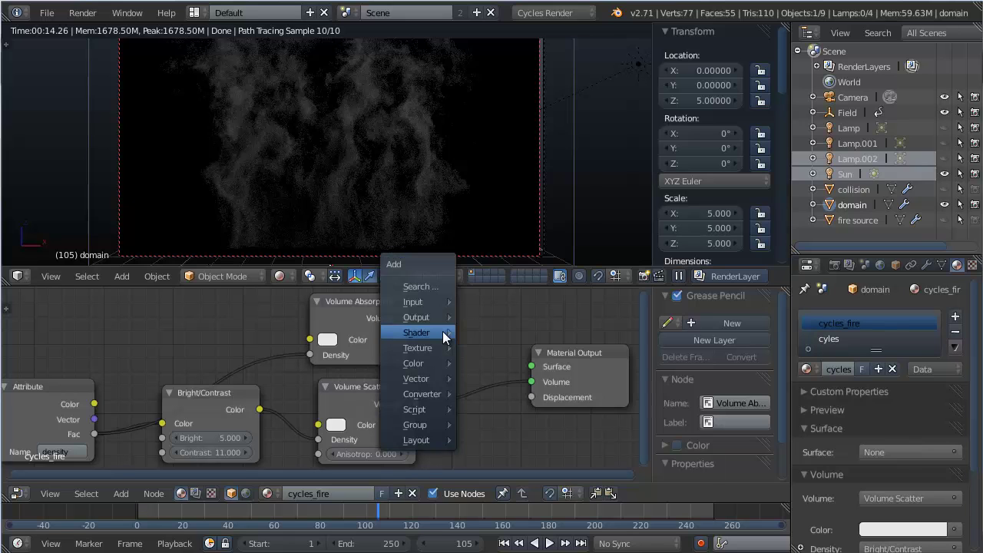
{"action": "mouse_move", "coordinate": [442, 332]}
{"action": "left_click", "coordinate": [497, 46]}
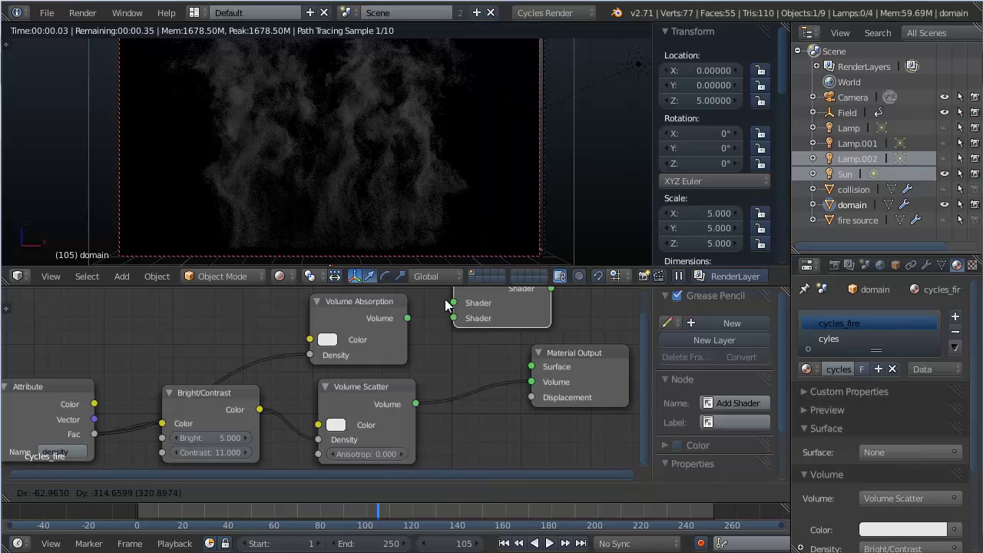
{"action": "left_click", "coordinate": [550, 370]}
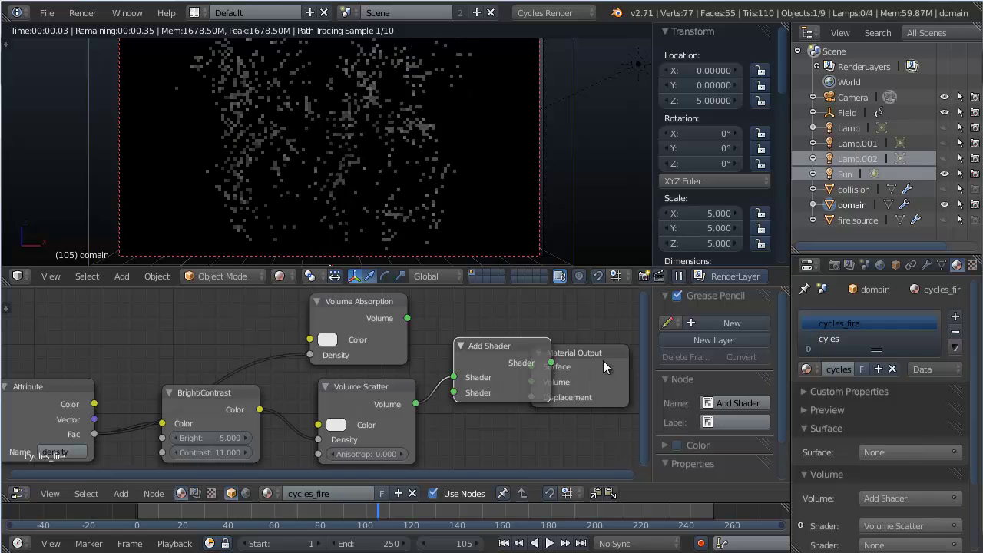
{"action": "left_click_drag", "start_coordinate": [602, 360], "coordinate": [636, 361]}
{"action": "left_click_drag", "start_coordinate": [408, 318], "coordinate": [457, 399]}
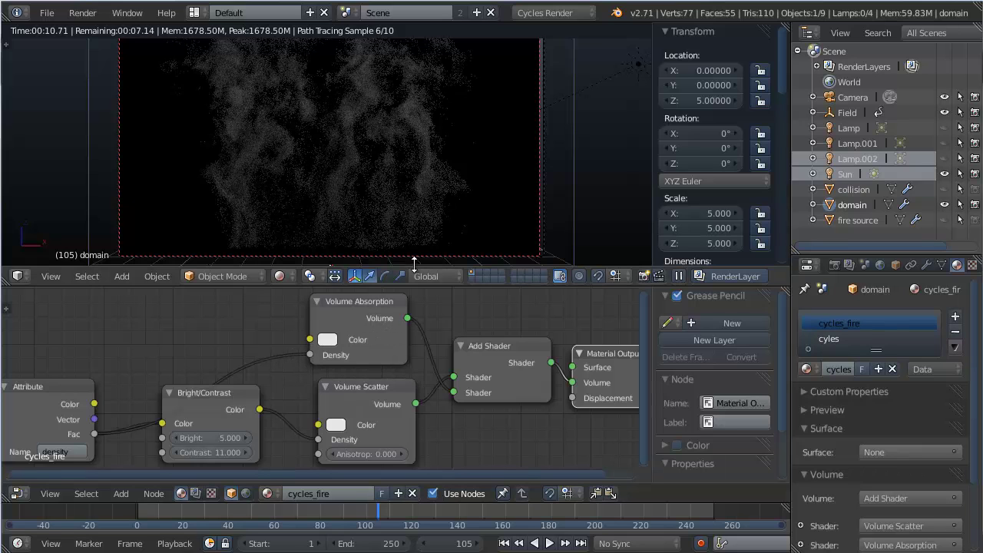
Step: Maximize the node editor, duplicate the density Attribute node below the original, and set the copy's attribute name to flame
{"action": "middle_click_drag", "start_coordinate": [459, 420], "coordinate": [472, 377]}
{"action": "scroll", "coordinate": [462, 376], "scroll_direction": "down", "scroll_amount": 8}
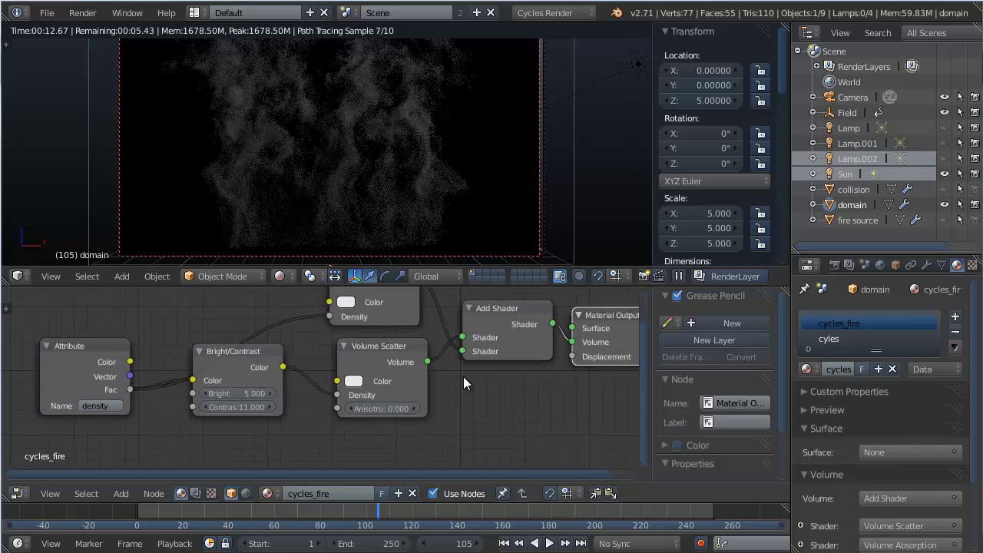
{"action": "scroll", "coordinate": [364, 367], "scroll_direction": "up", "scroll_amount": 1}
{"action": "scroll", "coordinate": [364, 367], "scroll_direction": "up", "scroll_amount": 3}
{"action": "middle_click_drag", "start_coordinate": [297, 416], "coordinate": [352, 354]}
{"action": "key", "text": "shift+space"}
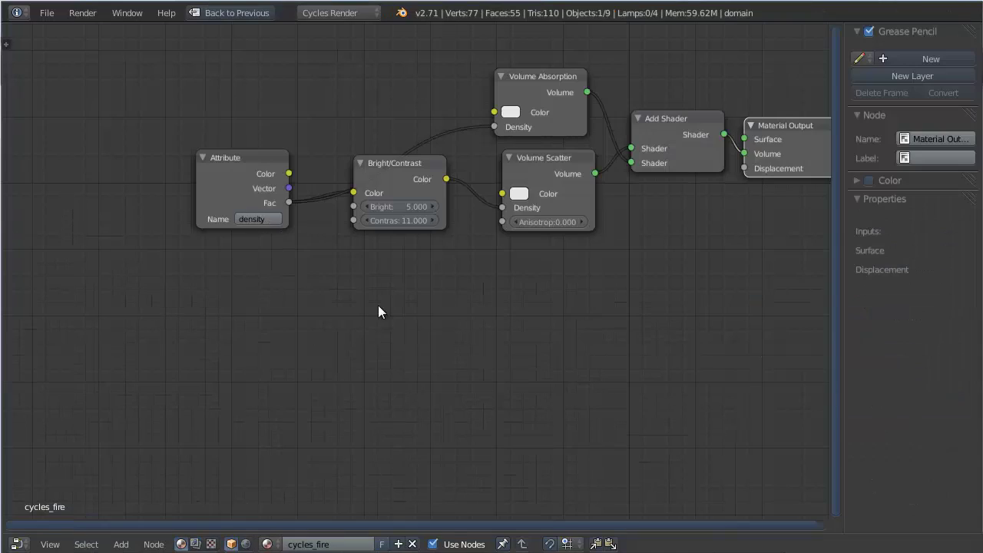
{"action": "left_click", "coordinate": [216, 171]}
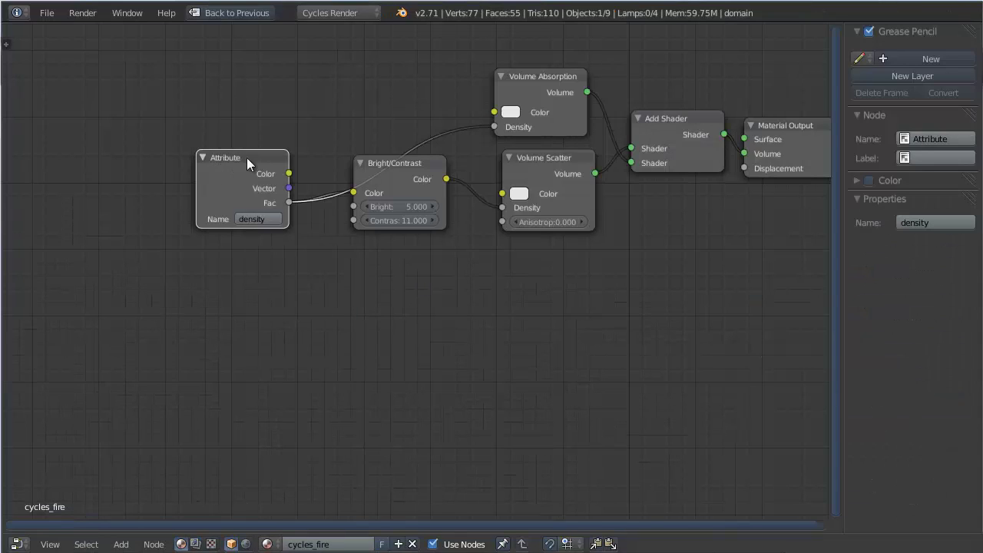
{"action": "key", "text": "shift+d"}
{"action": "left_click", "coordinate": [255, 349]}
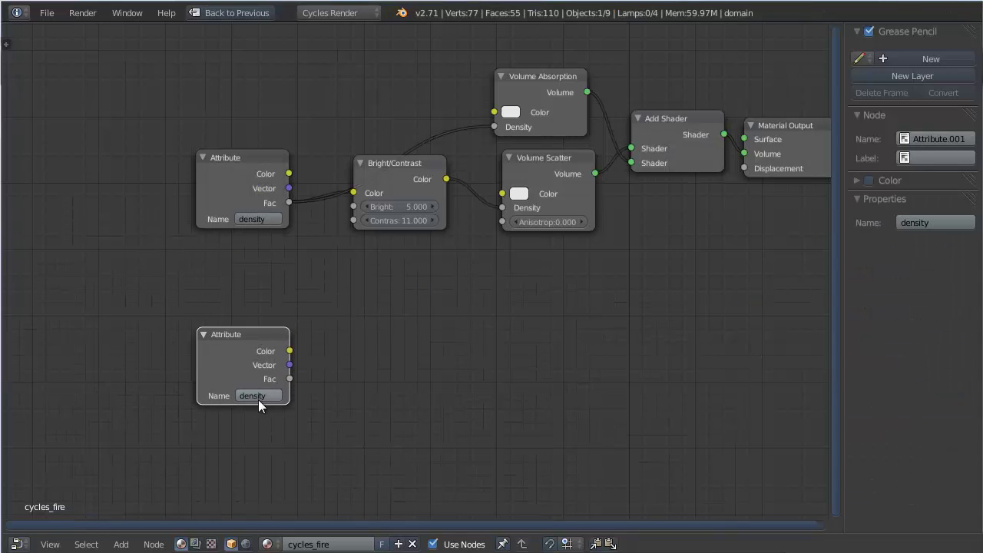
{"action": "left_click", "coordinate": [258, 398]}
{"action": "type", "text": "flame"}
{"action": "key", "text": "Return"}
Step: Add an Emission shader beside the flame Attribute node and link the Attribute's Fac output to the Emission's Strength
{"action": "middle_click_drag", "start_coordinate": [430, 281], "coordinate": [348, 283]}
{"action": "key", "text": "shift+a"}
{"action": "mouse_move", "coordinate": [400, 348]}
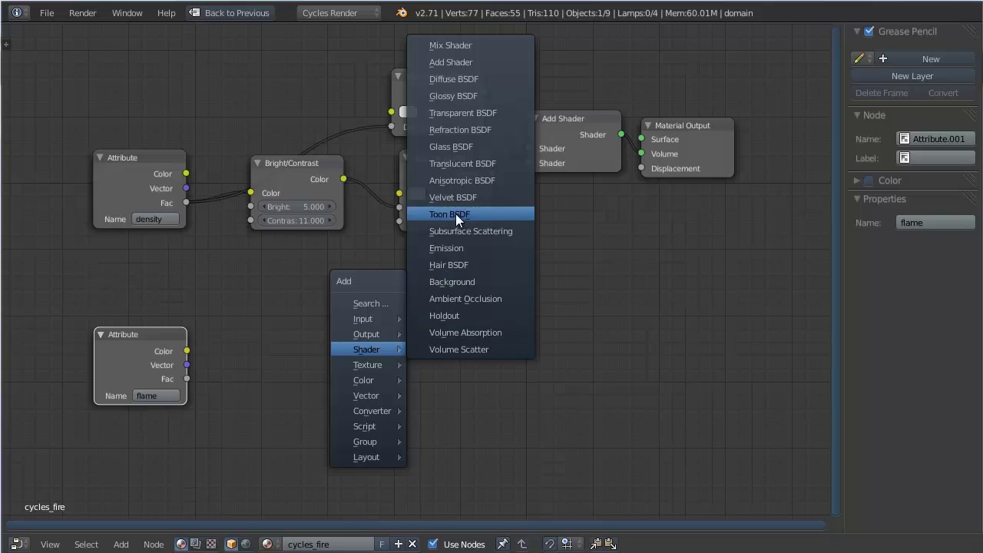
{"action": "left_click", "coordinate": [446, 247]}
{"action": "left_click", "coordinate": [383, 314]}
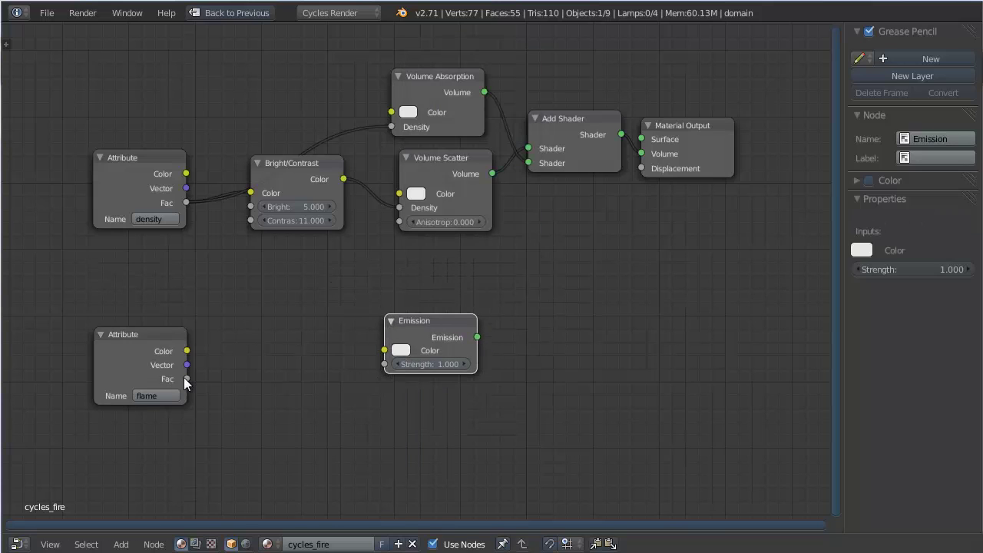
{"action": "left_click_drag", "start_coordinate": [186, 378], "coordinate": [385, 364]}
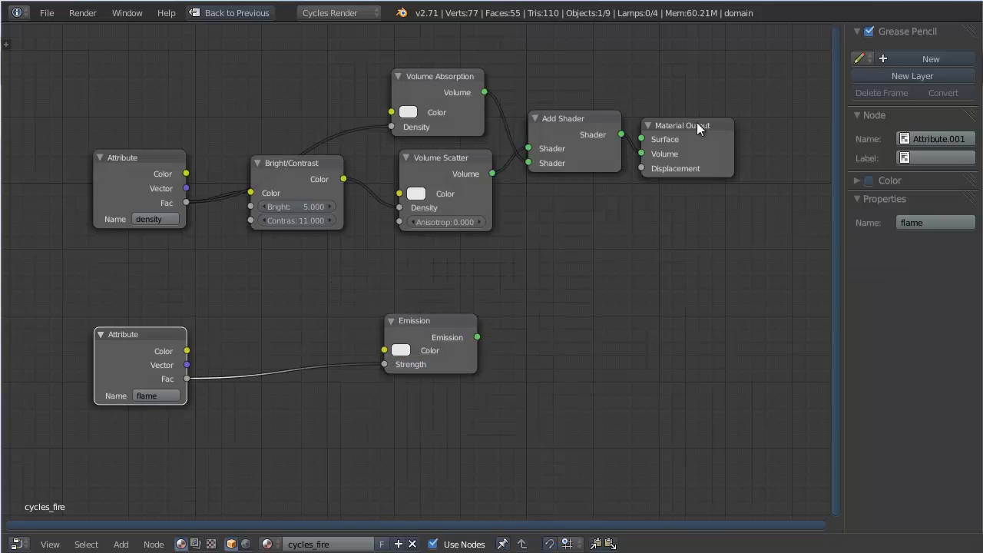
Step: Link the Emission output to the Material Output's Volume, move the Material Output lower, and restore the multi-editor layout to see the render
{"action": "left_click_drag", "start_coordinate": [696, 125], "coordinate": [701, 208]}
{"action": "left_click_drag", "start_coordinate": [477, 336], "coordinate": [646, 235]}
{"action": "left_click_drag", "start_coordinate": [716, 229], "coordinate": [735, 303]}
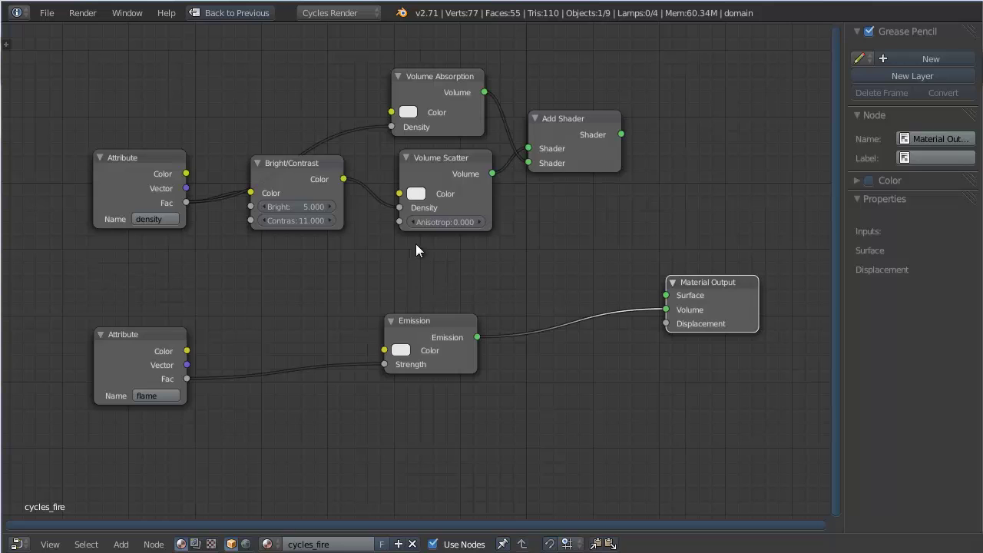
{"action": "key", "text": "ctrl+Up"}
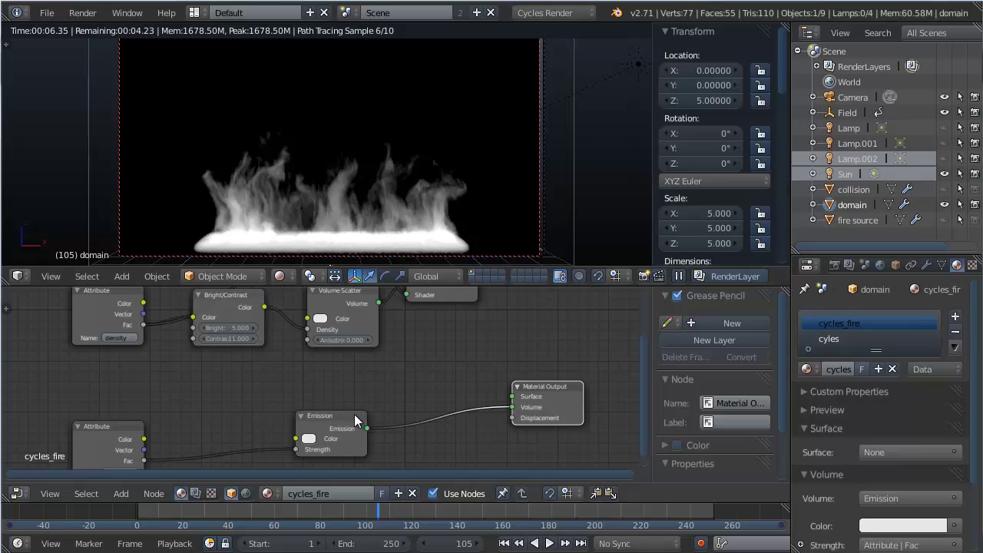
{"action": "middle_click_drag", "start_coordinate": [374, 369], "coordinate": [372, 345]}
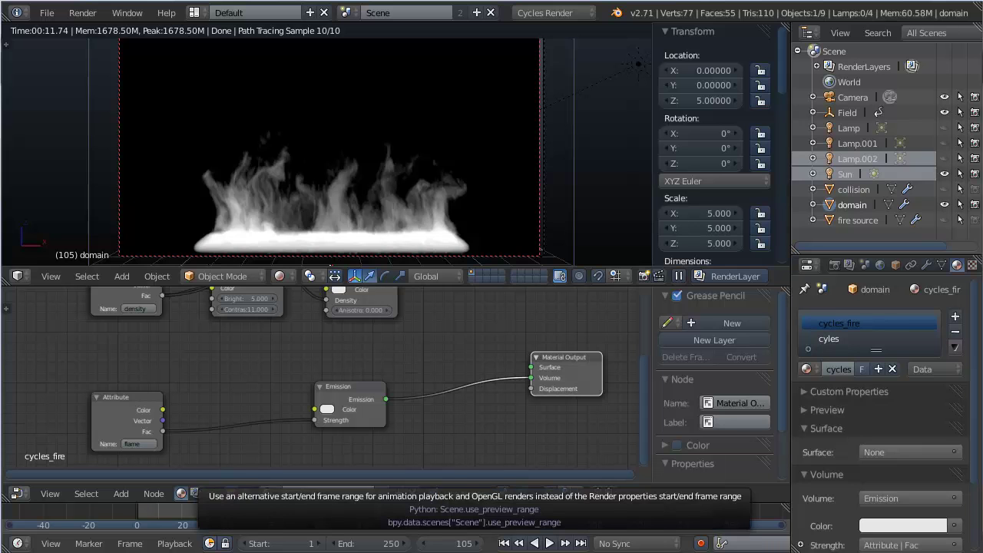
Step: Switch to the high_res folder window, play the test20001-0250 fire video as a reference, and return to Blender
{"action": "key", "text": "alt+Tab"}
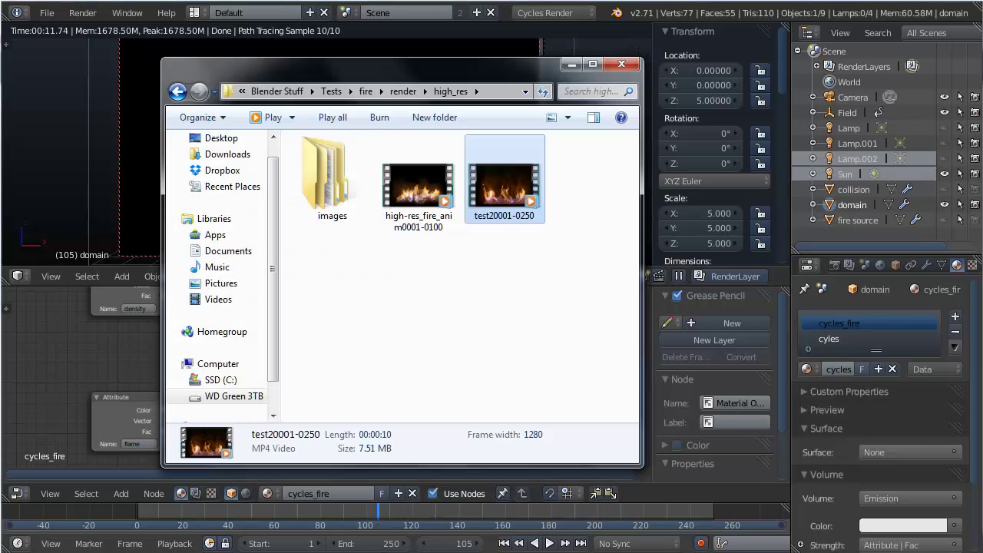
{"action": "double_click", "coordinate": [507, 203]}
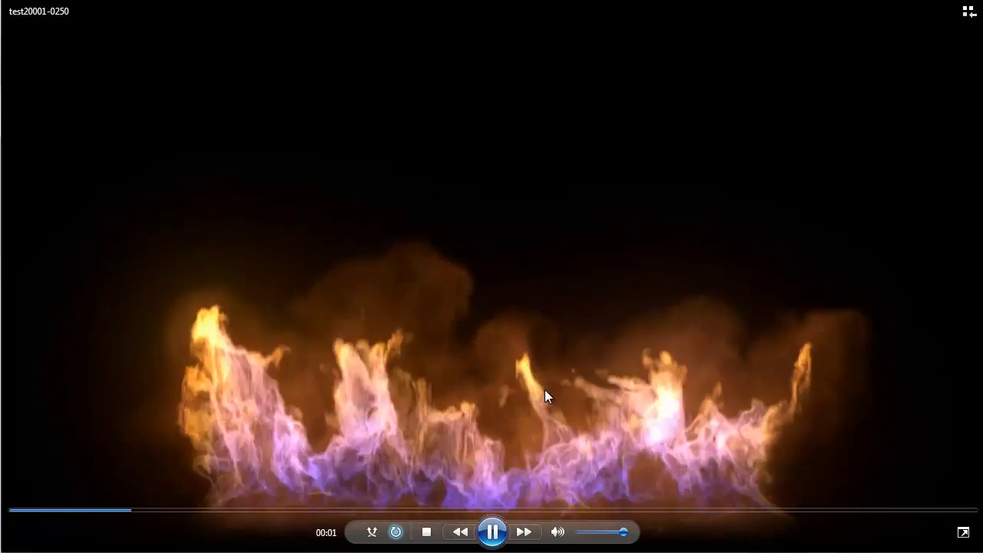
{"action": "left_click", "coordinate": [492, 531]}
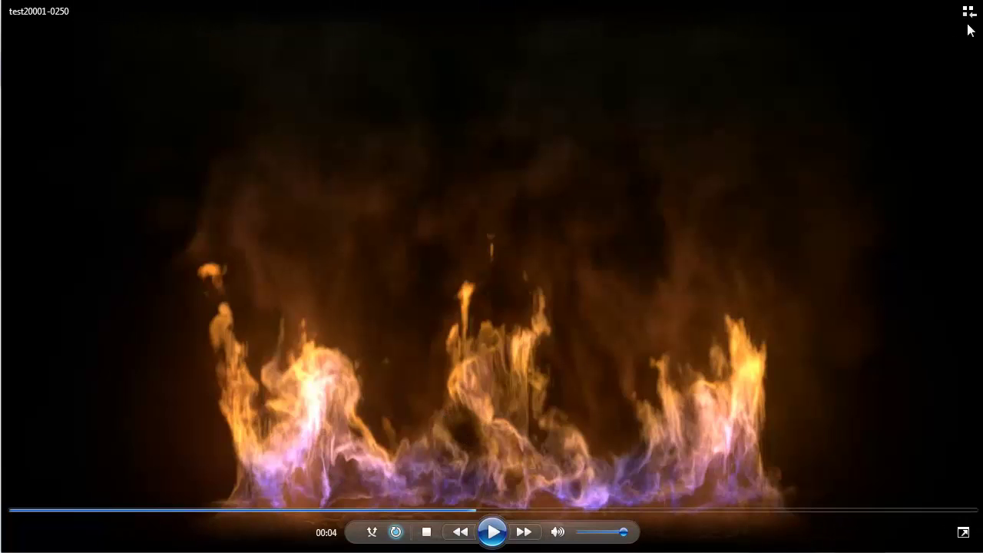
{"action": "left_click", "coordinate": [977, 3]}
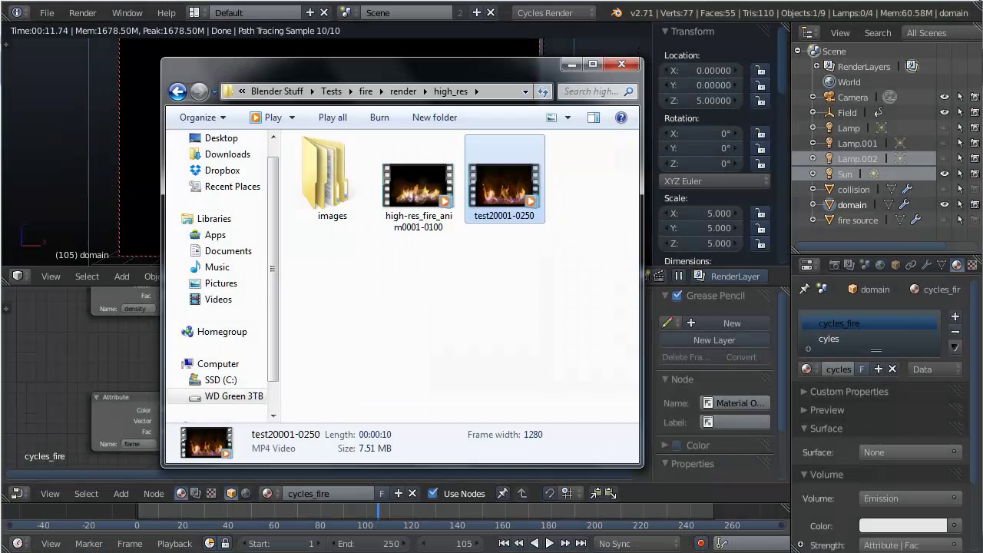
{"action": "left_click", "coordinate": [585, 64]}
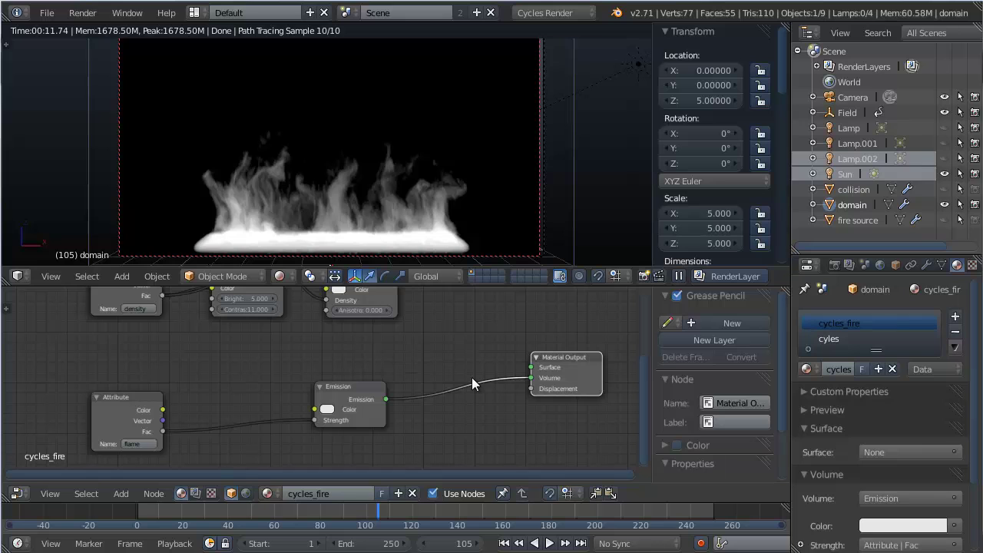
Step: Move the flame Attribute node farther left and insert a ColorRamp on its link to the Emission's Strength
{"action": "middle_click_drag", "start_coordinate": [270, 422], "coordinate": [409, 394]}
{"action": "left_click_drag", "start_coordinate": [253, 371], "coordinate": [181, 363]}
{"action": "scroll", "coordinate": [318, 378], "scroll_direction": "up", "scroll_amount": 3}
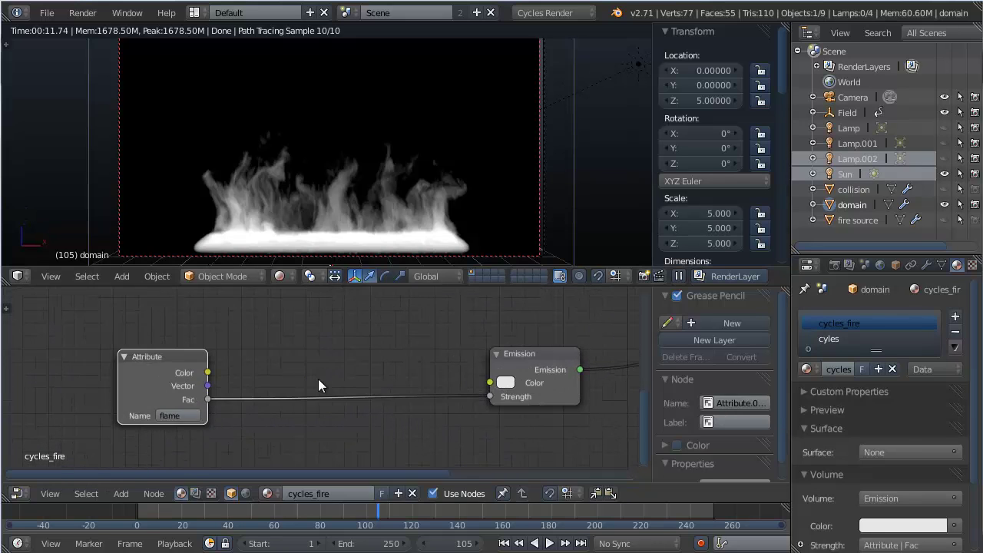
{"action": "key", "text": "shift+a"}
{"action": "mouse_move", "coordinate": [296, 443]}
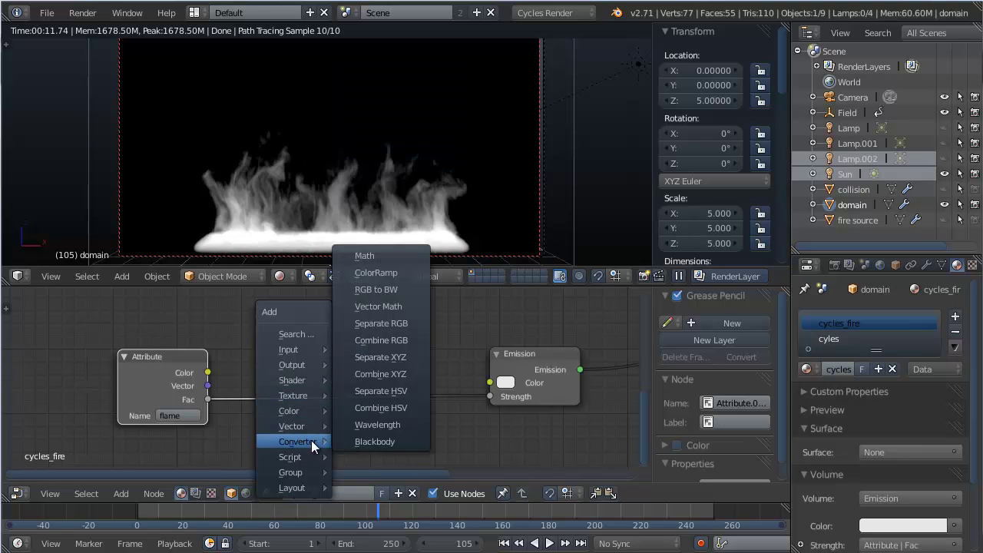
{"action": "left_click", "coordinate": [390, 273]}
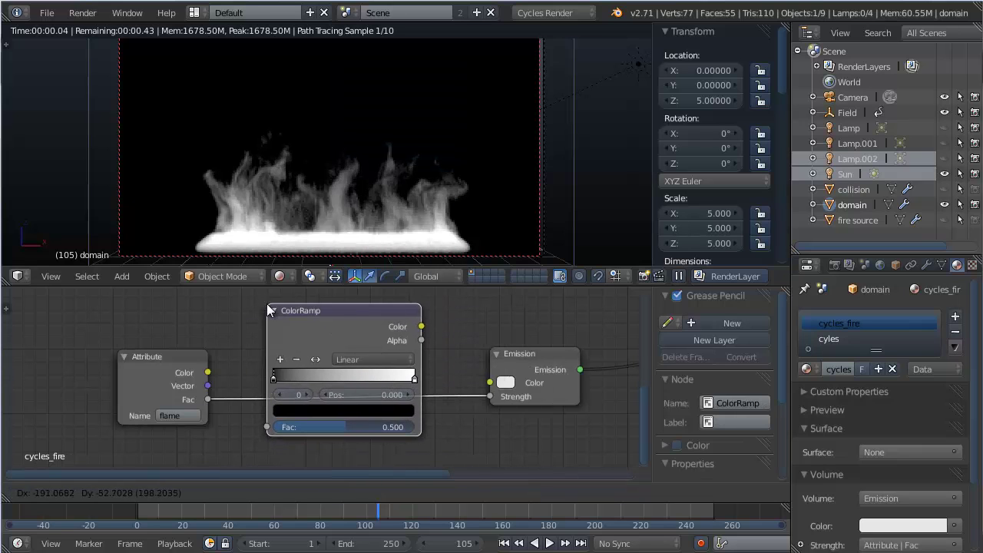
{"action": "left_click", "coordinate": [260, 313]}
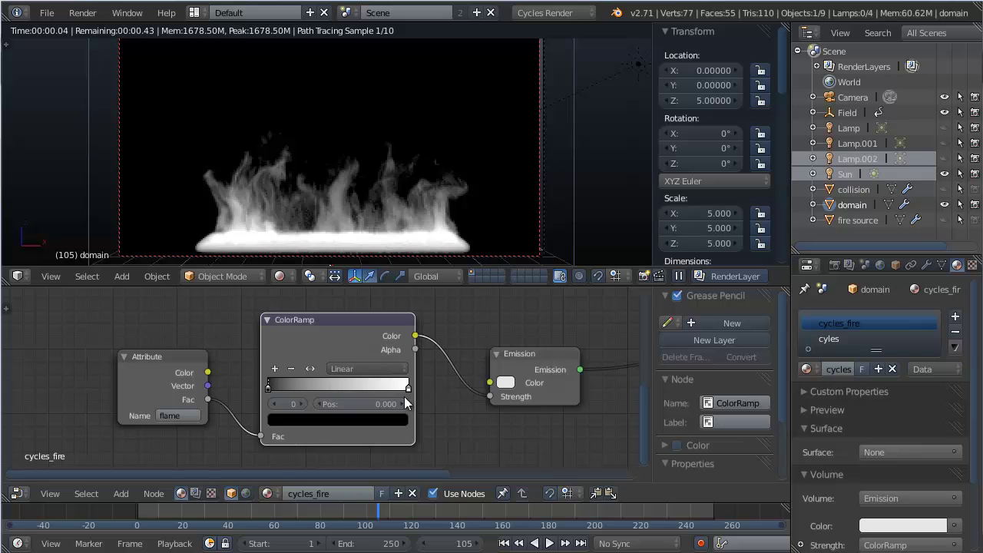
Step: Set the color of the ColorRamp's white end stop, at position 1.000, to black
{"action": "scroll", "coordinate": [404, 396], "scroll_direction": "up", "scroll_amount": 2}
{"action": "left_click", "coordinate": [447, 390]}
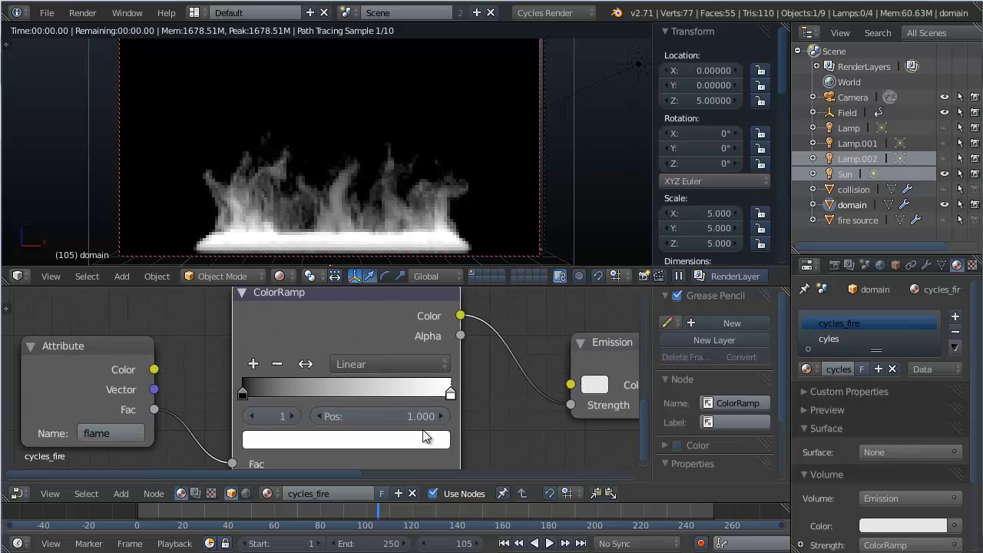
{"action": "left_click", "coordinate": [394, 438]}
{"action": "left_click_drag", "start_coordinate": [407, 302], "coordinate": [401, 417]}
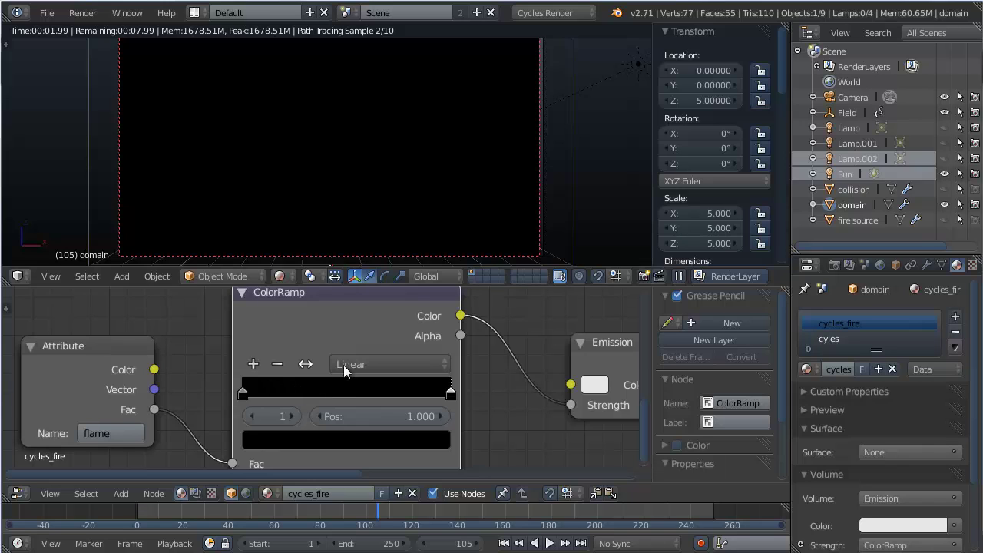
Step: Add three stops to the ColorRamp, move the middle one to position 0.314, and make it white
{"action": "left_click", "coordinate": [255, 364]}
{"action": "left_click", "coordinate": [254, 365]}
{"action": "left_click", "coordinate": [254, 365]}
{"action": "left_click_drag", "start_coordinate": [296, 392], "coordinate": [308, 391]}
{"action": "left_click", "coordinate": [308, 441]}
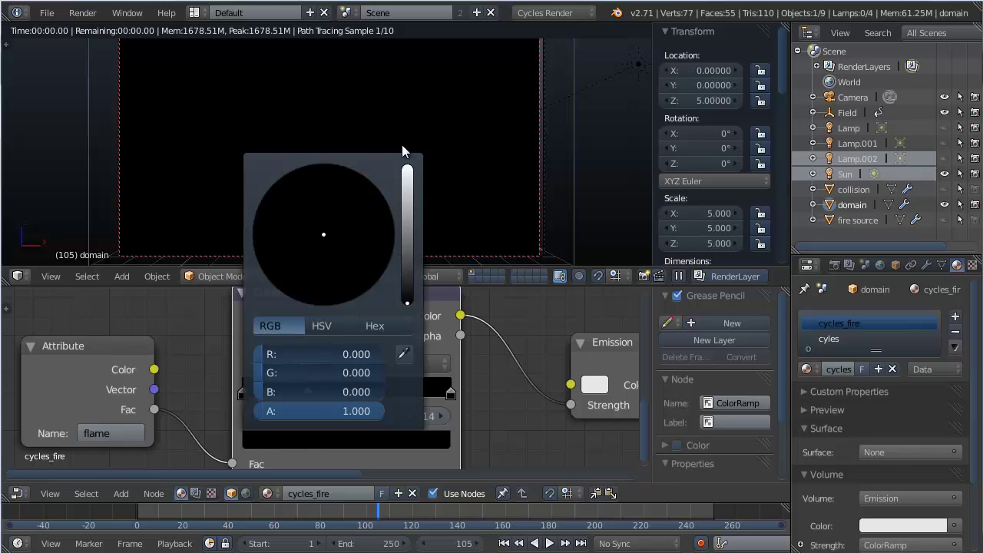
{"action": "left_click_drag", "start_coordinate": [407, 172], "coordinate": [412, 87]}
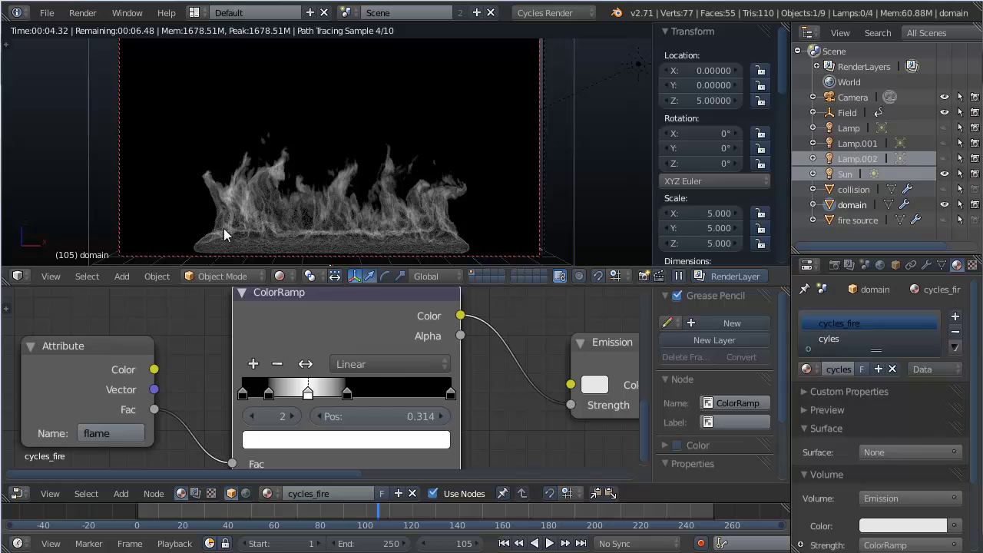
Step: Try feeding the Emission Strength from the flame Attribute's Fac and from the ramp's Alpha, and relink the ramp's Color
{"action": "left_click_drag", "start_coordinate": [156, 410], "coordinate": [570, 405]}
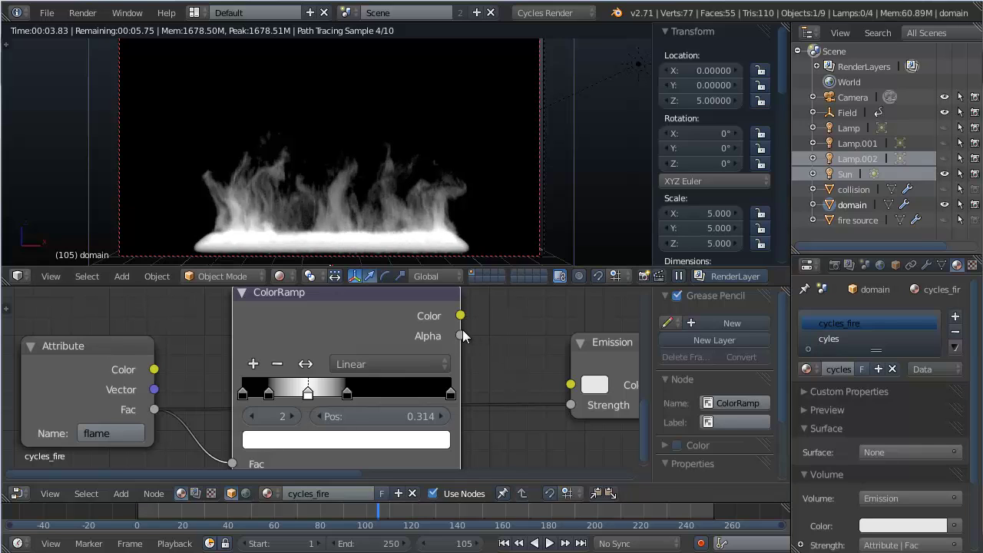
{"action": "left_click_drag", "start_coordinate": [459, 336], "coordinate": [570, 405]}
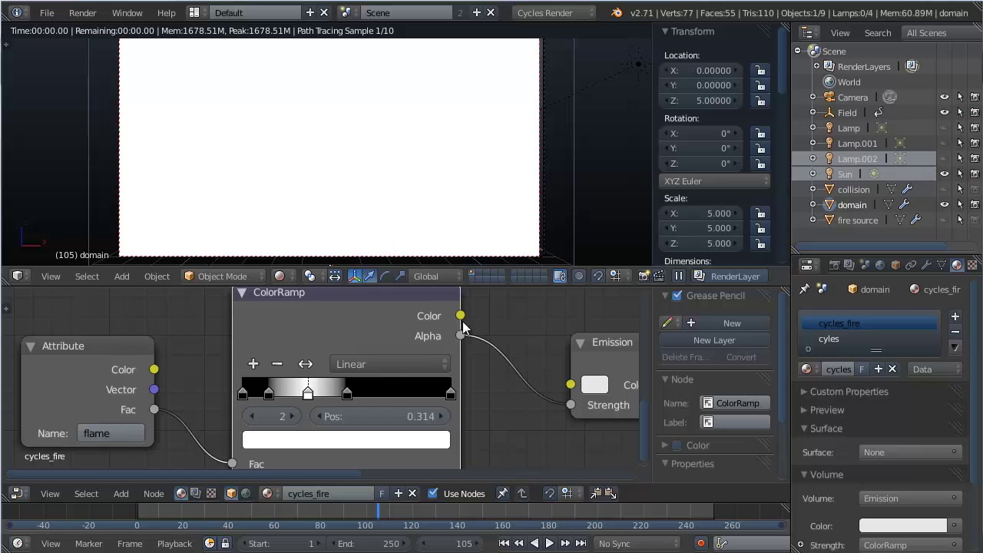
{"action": "left_click_drag", "start_coordinate": [460, 315], "coordinate": [571, 404]}
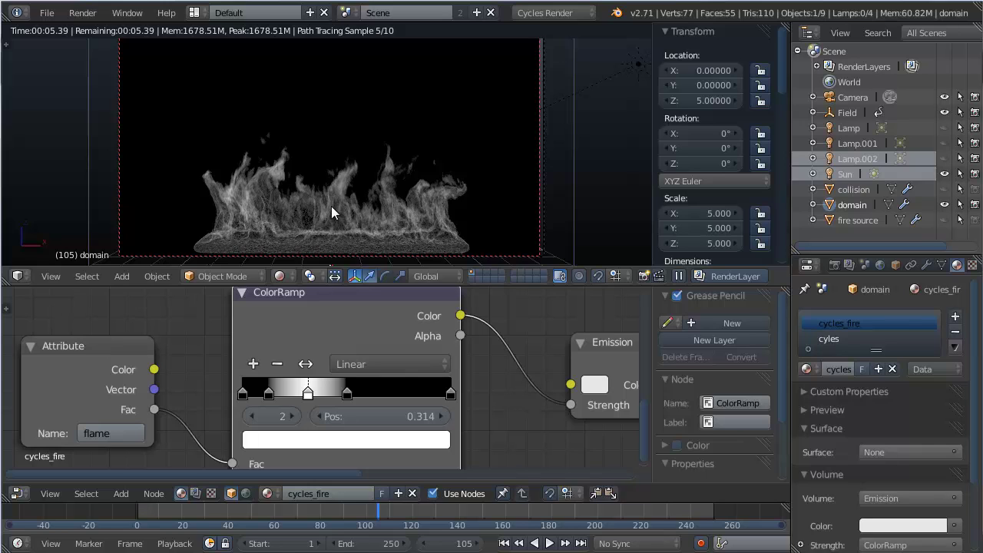
Step: Set the alpha of the two black ColorRamp stops before the white stop to 0
{"action": "left_click", "coordinate": [267, 394]}
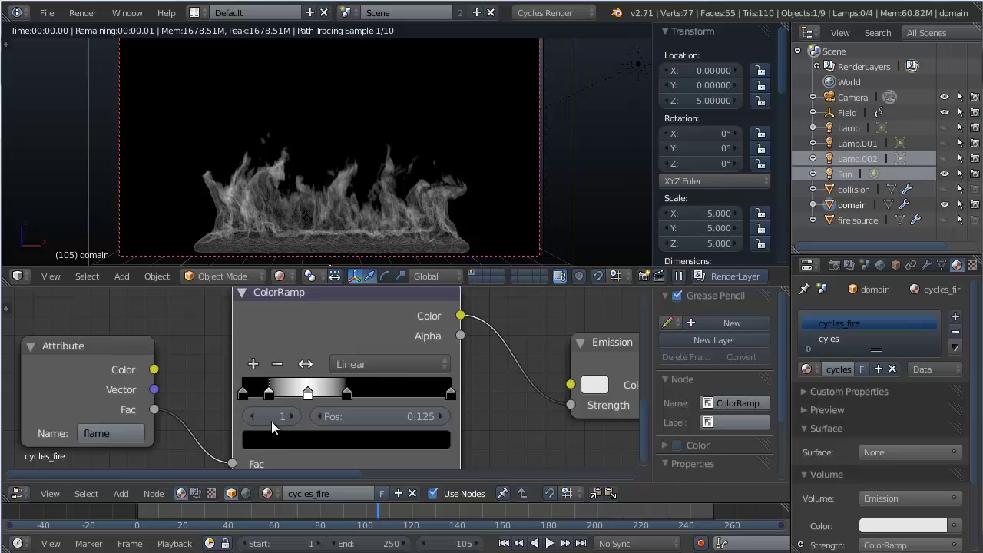
{"action": "left_click", "coordinate": [281, 441]}
{"action": "left_click_drag", "start_coordinate": [342, 411], "coordinate": [109, 410]}
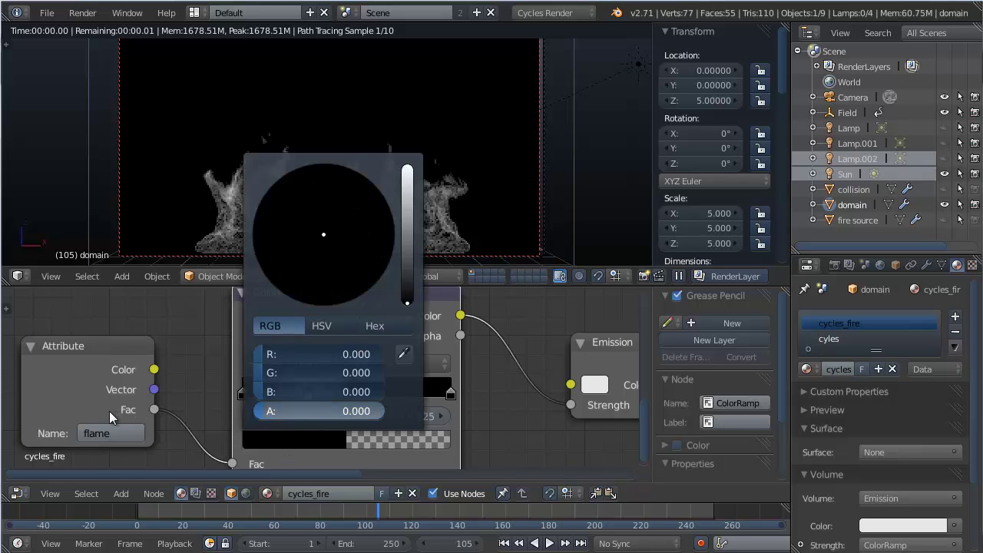
{"action": "left_click", "coordinate": [245, 395]}
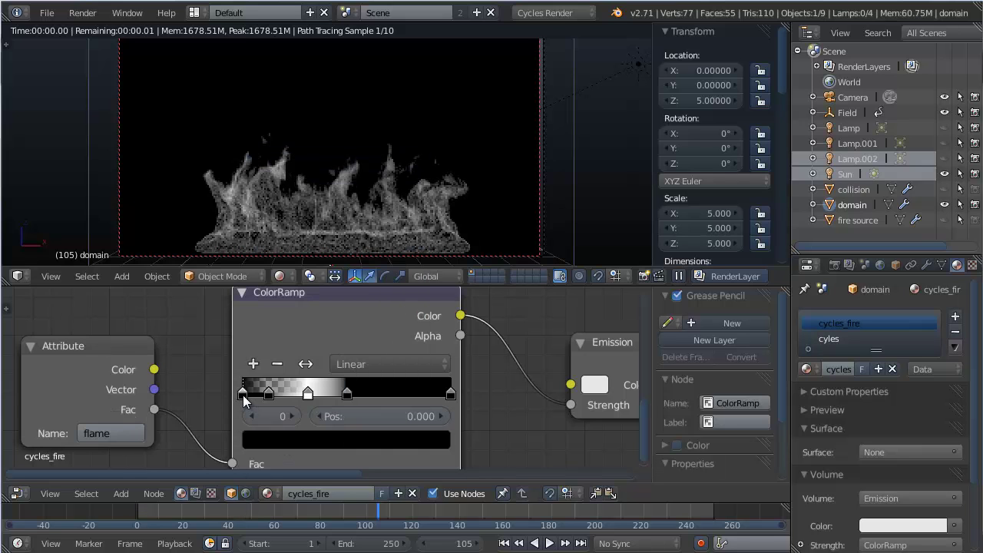
{"action": "left_click", "coordinate": [287, 438]}
{"action": "left_click_drag", "start_coordinate": [323, 412], "coordinate": [941, 425]}
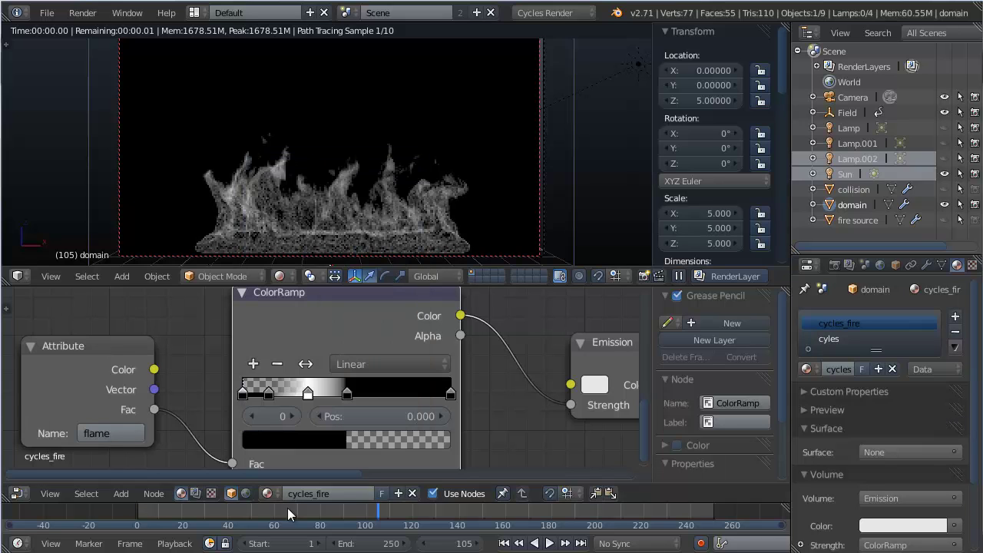
Step: Set the alpha of the two black ColorRamp stops after the white stop to 0
{"action": "left_click", "coordinate": [347, 393]}
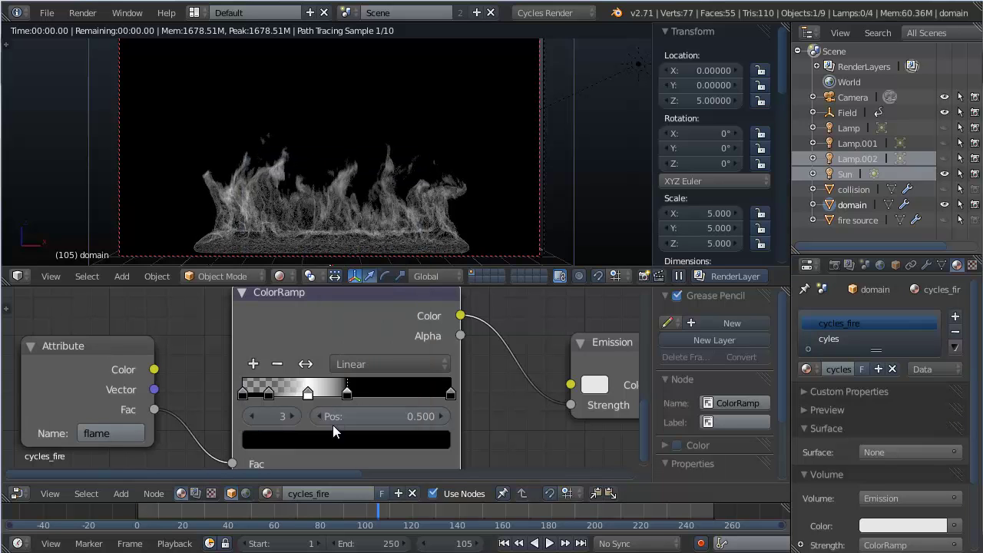
{"action": "left_click", "coordinate": [334, 436]}
{"action": "left_click_drag", "start_coordinate": [323, 411], "coordinate": [257, 411]}
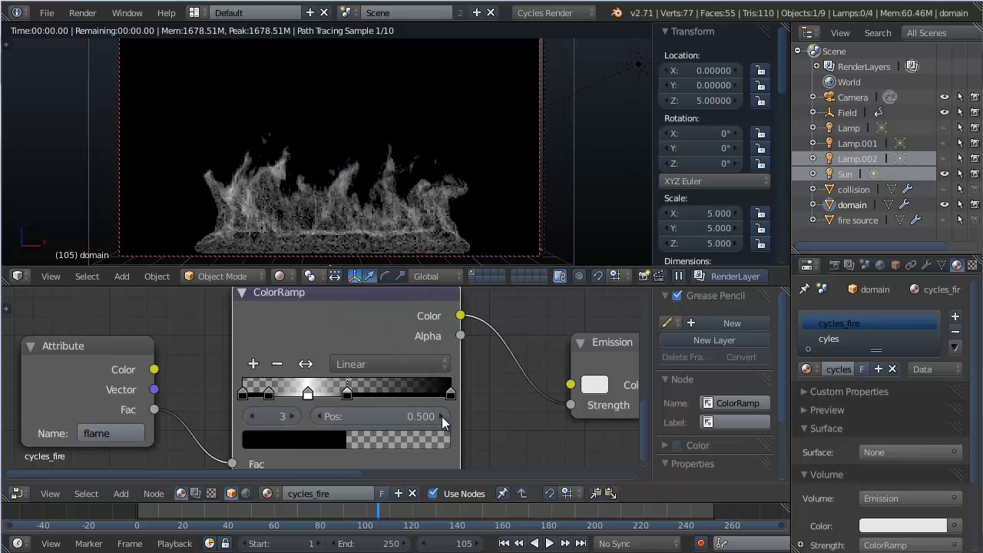
{"action": "left_click", "coordinate": [450, 394]}
{"action": "left_click", "coordinate": [421, 439]}
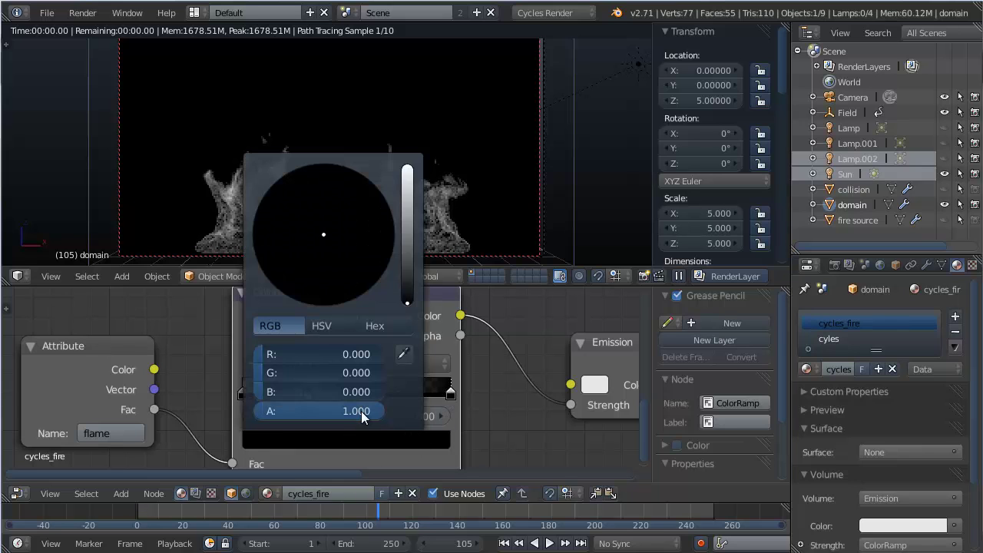
{"action": "left_click_drag", "start_coordinate": [361, 411], "coordinate": [265, 415]}
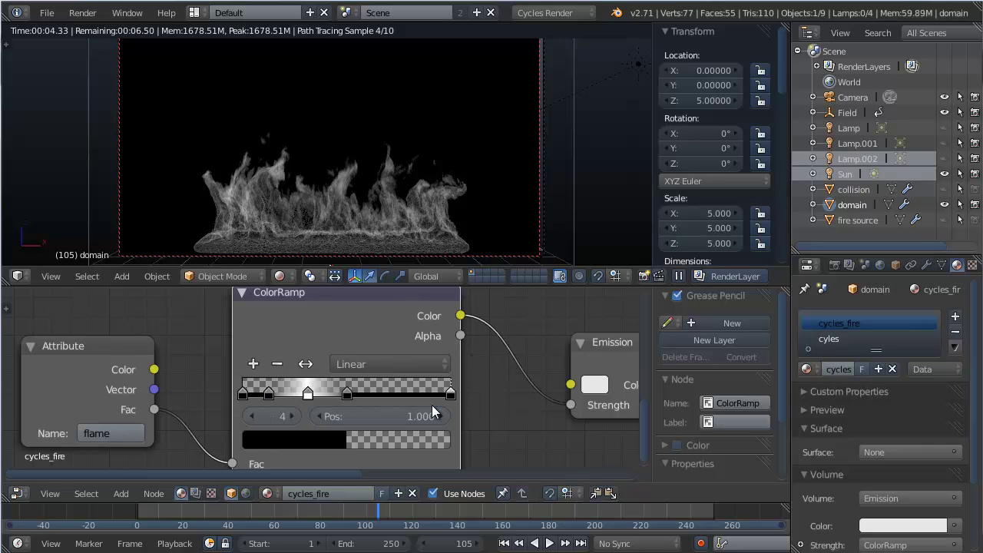
Step: Try B-Spline interpolation on the ColorRamp
{"action": "scroll", "coordinate": [431, 405], "scroll_direction": "up", "scroll_amount": 3}
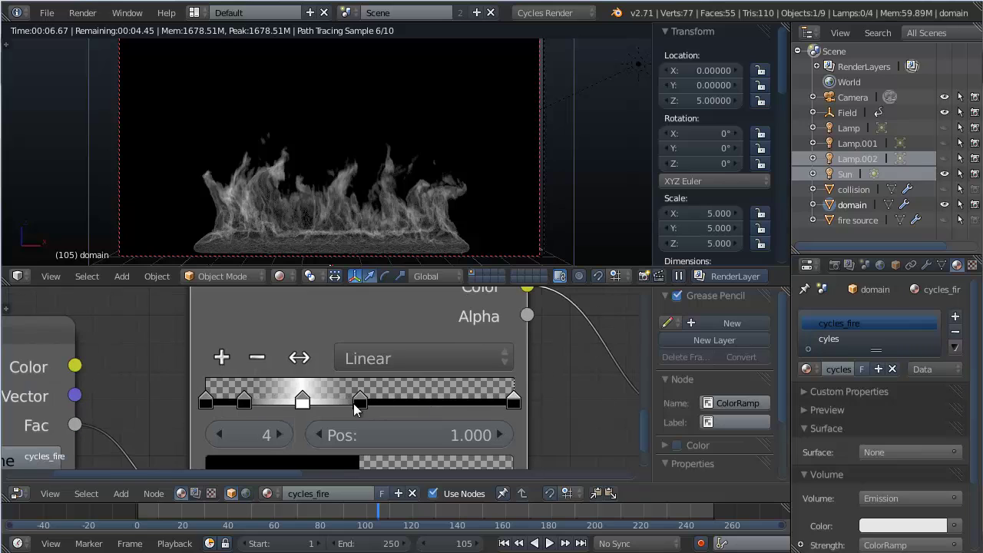
{"action": "left_click", "coordinate": [380, 369]}
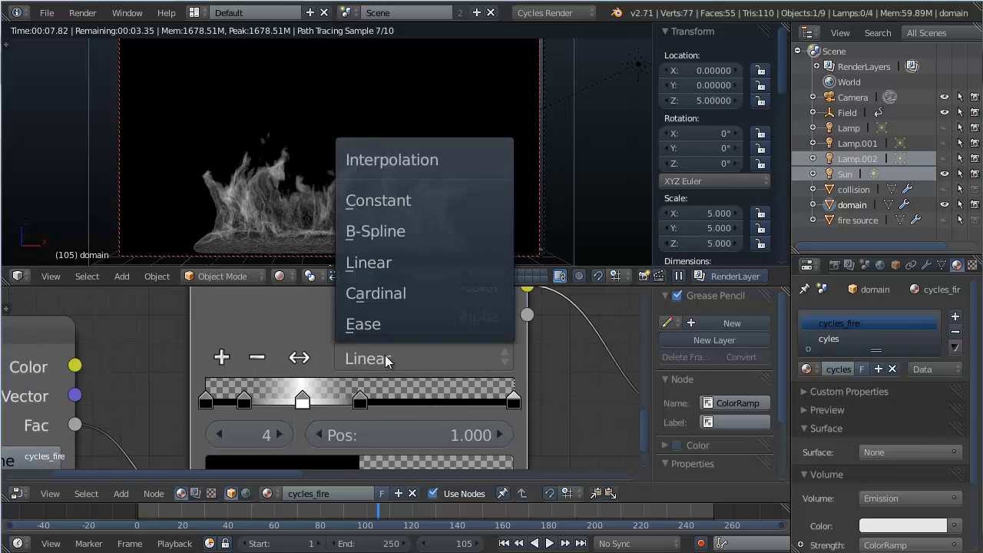
{"action": "left_click", "coordinate": [384, 227]}
Step: Move the ramp's last stop to position 0.564 and its first stop to 0.068, and set the interpolation to Linear
{"action": "left_click_drag", "start_coordinate": [502, 408], "coordinate": [379, 406]}
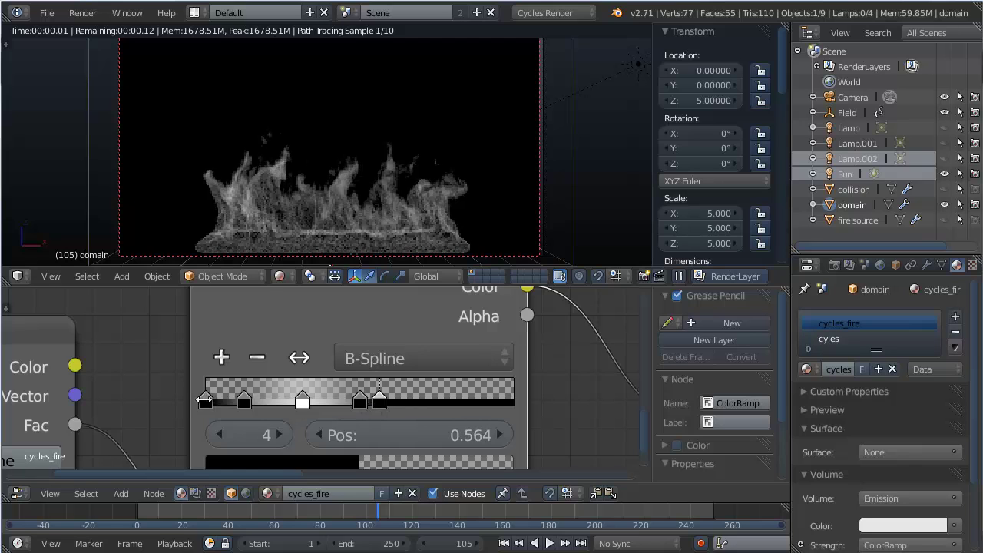
{"action": "left_click_drag", "start_coordinate": [207, 406], "coordinate": [228, 407]}
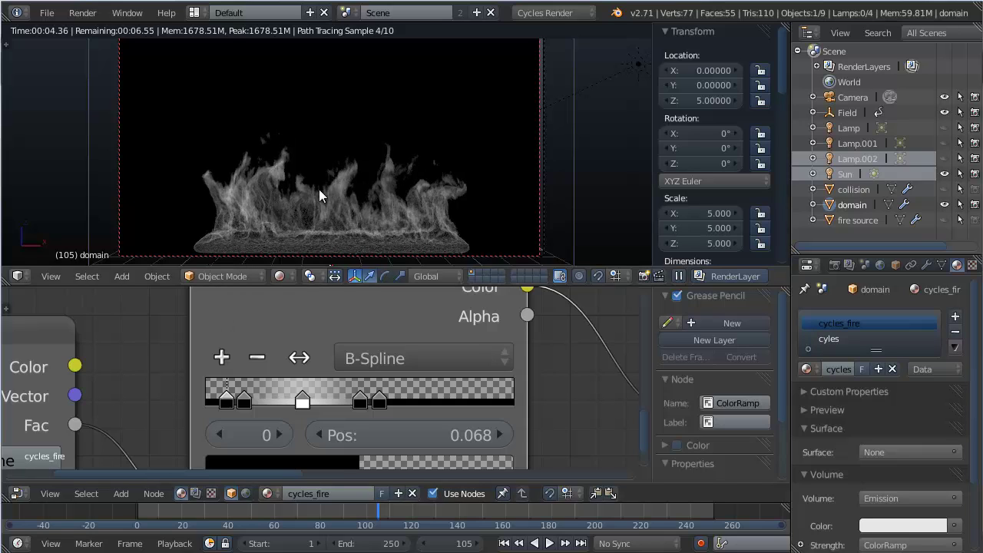
{"action": "left_click", "coordinate": [360, 357]}
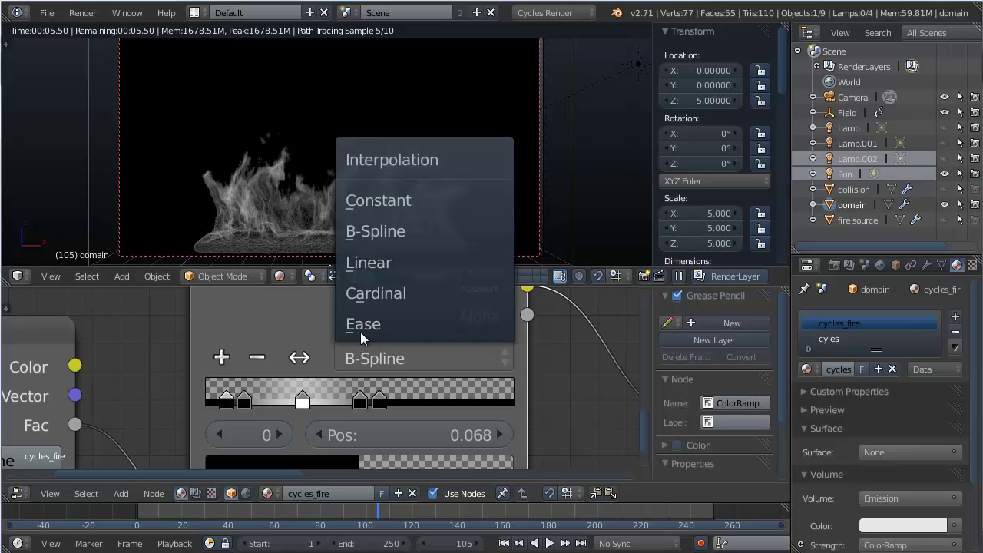
{"action": "left_click", "coordinate": [351, 265]}
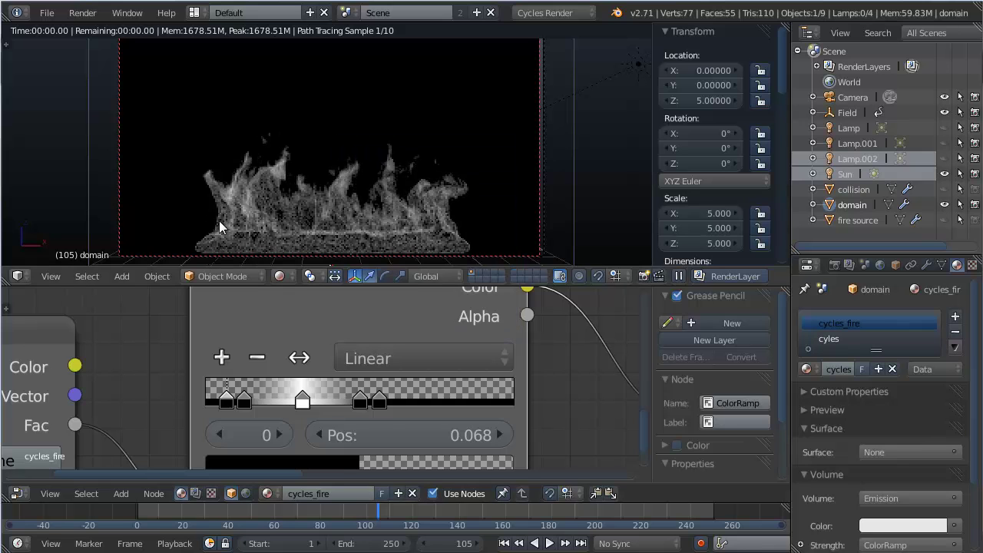
Step: Move the Emission node closer to the Material Output and insert a duplicate of the ColorRamp between the original ramp and the Emission
{"action": "scroll", "coordinate": [397, 359], "scroll_direction": "down", "scroll_amount": 3}
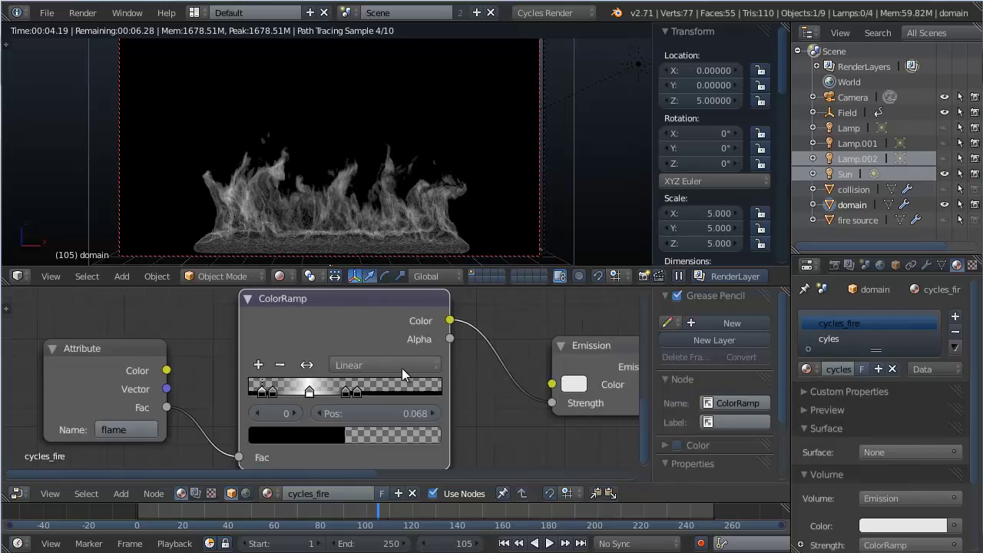
{"action": "scroll", "coordinate": [402, 368], "scroll_direction": "down", "scroll_amount": 3}
{"action": "middle_click_drag", "start_coordinate": [264, 383], "coordinate": [293, 375]}
{"action": "left_click", "coordinate": [354, 354]}
{"action": "left_click_drag", "start_coordinate": [354, 359], "coordinate": [453, 348]}
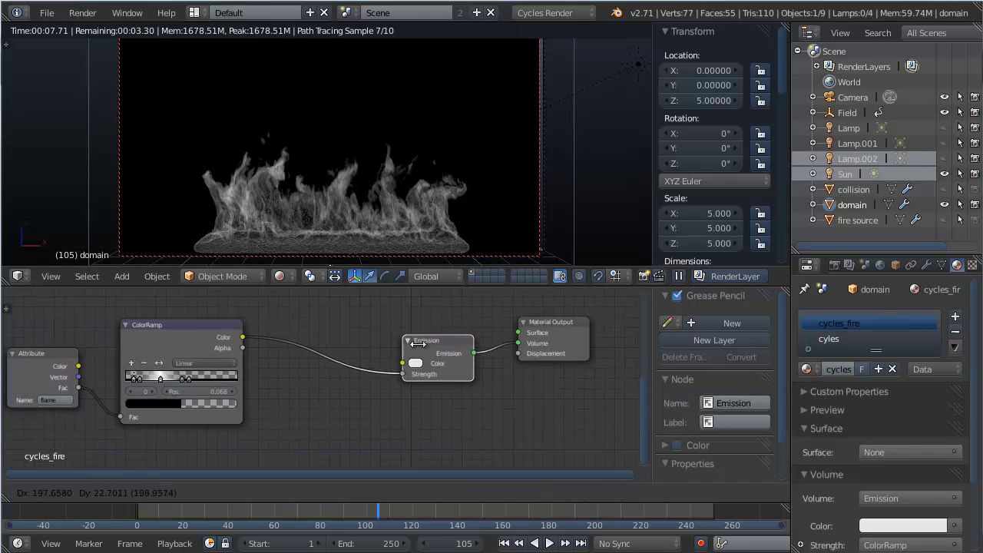
{"action": "left_click", "coordinate": [150, 338]}
{"action": "key", "text": "shift+d"}
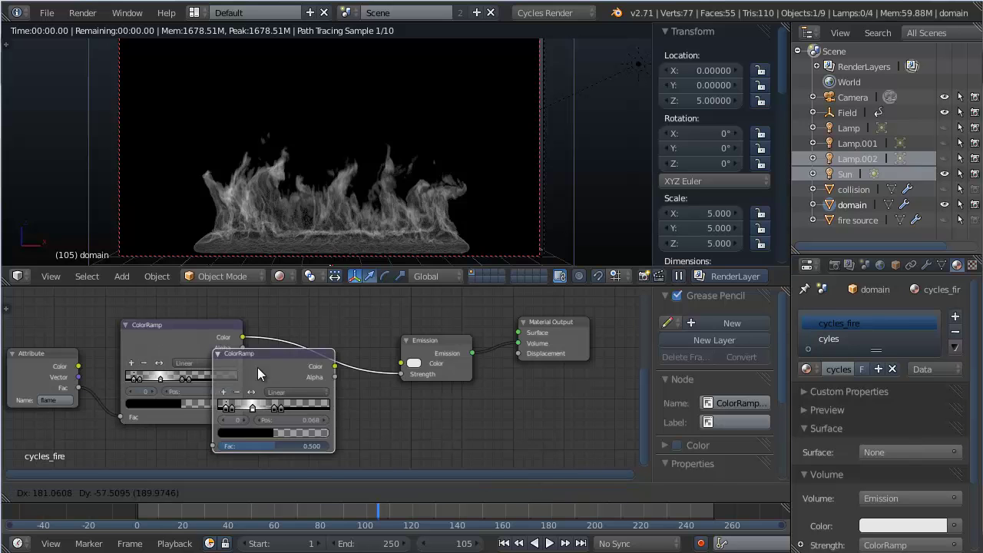
{"action": "left_click", "coordinate": [284, 336]}
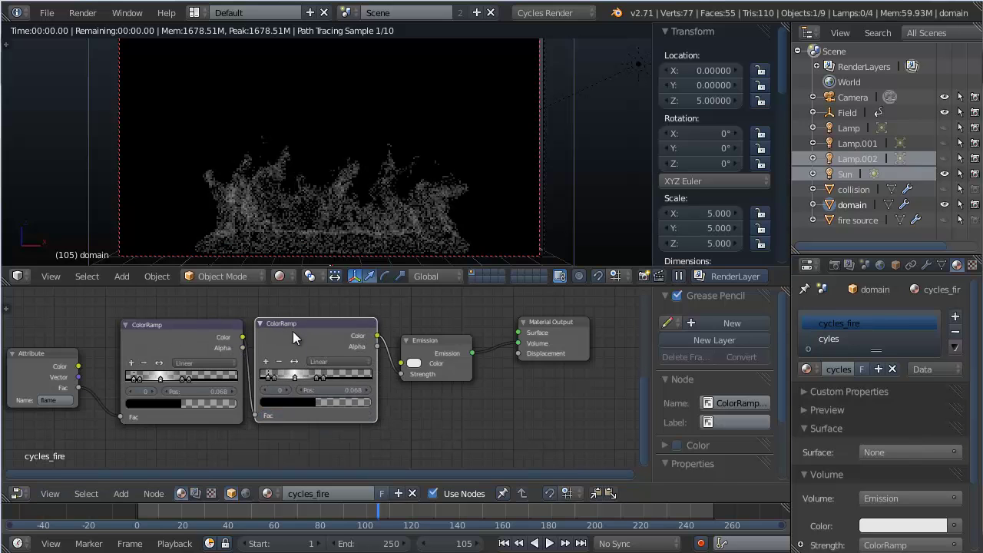
{"action": "mouse_move", "coordinate": [292, 331]}
{"action": "left_mouse_down"}
{"action": "mouse_move", "coordinate": [312, 343]}
{"action": "mouse_move", "coordinate": [300, 327]}
{"action": "mouse_move", "coordinate": [289, 336]}
{"action": "left_mouse_up"}
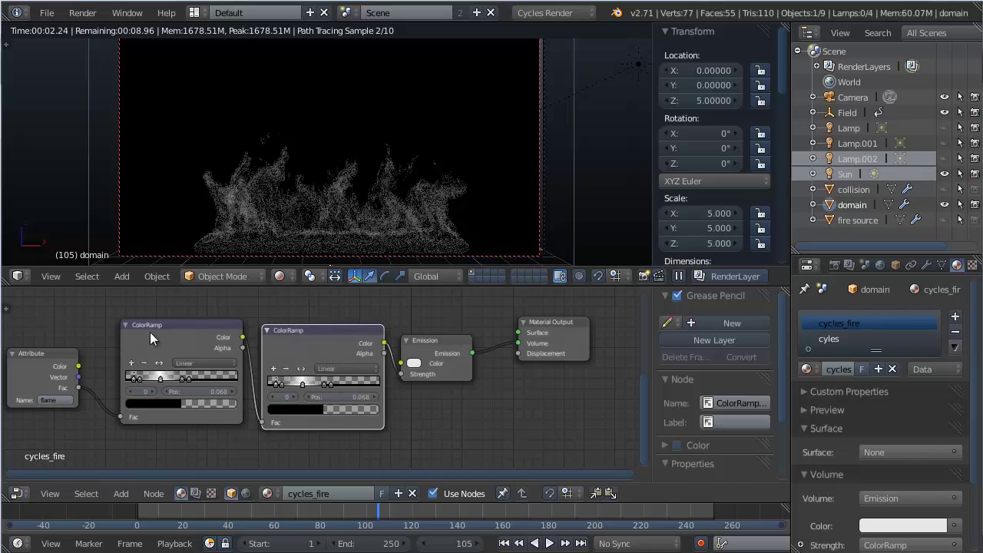
Step: Link the duplicate ramp's Color output to the Emission's Color and the original ramp's Color output to its Strength
{"action": "scroll", "coordinate": [375, 366], "scroll_direction": "up", "scroll_amount": 2}
{"action": "left_click_drag", "start_coordinate": [414, 326], "coordinate": [439, 355]}
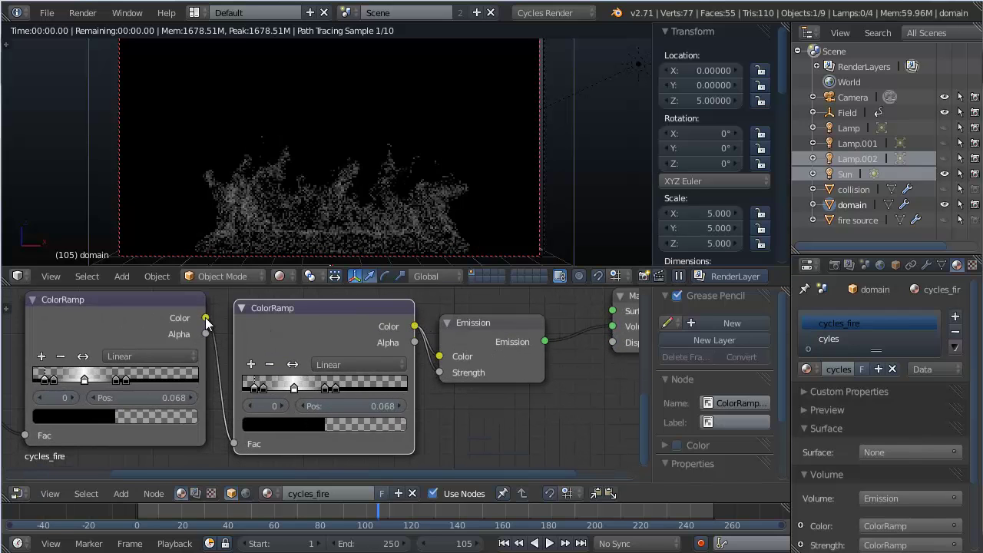
{"action": "left_click_drag", "start_coordinate": [112, 321], "coordinate": [106, 330]}
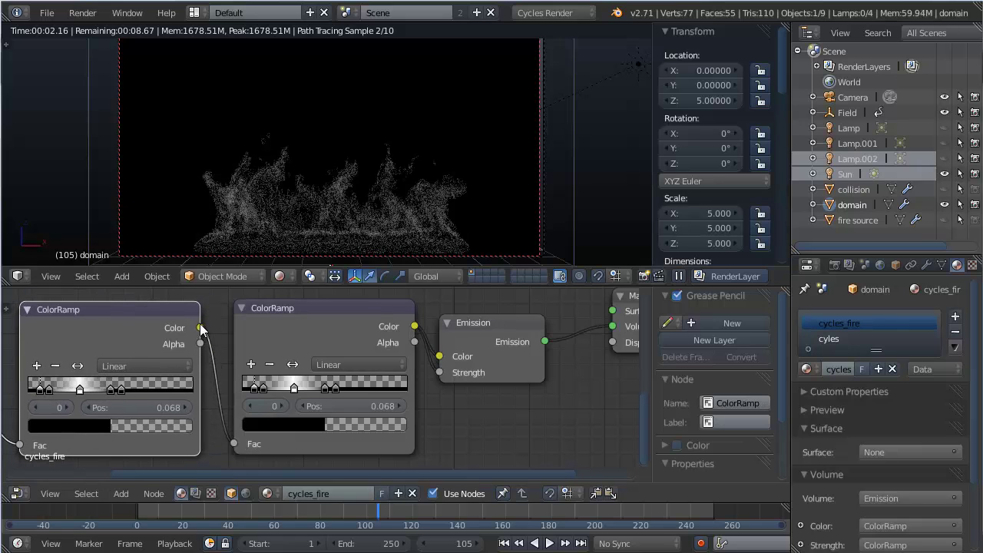
{"action": "left_click_drag", "start_coordinate": [200, 327], "coordinate": [439, 370]}
Step: Maximize the node editor, move the duplicate ColorRamp lower, and delete four of its five stops
{"action": "key", "text": "ctrl+Up"}
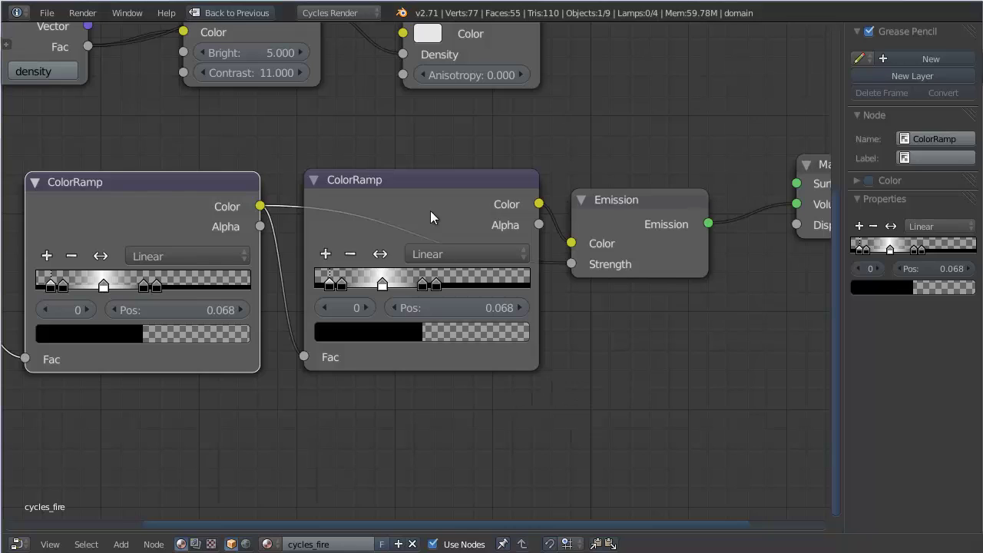
{"action": "left_click_drag", "start_coordinate": [430, 217], "coordinate": [426, 326]}
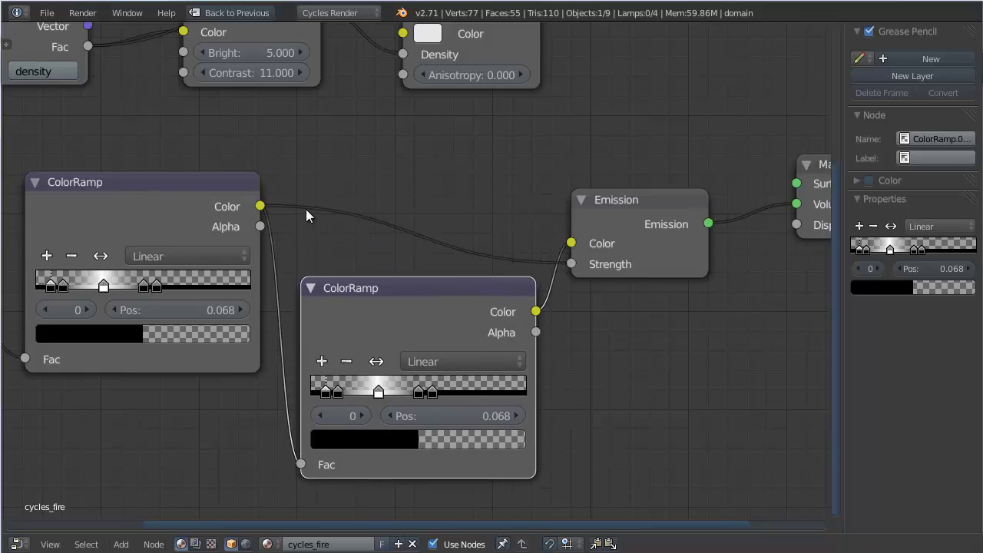
{"action": "left_click", "coordinate": [347, 362]}
{"action": "left_click", "coordinate": [347, 361]}
{"action": "left_click", "coordinate": [346, 362]}
{"action": "left_click", "coordinate": [346, 362]}
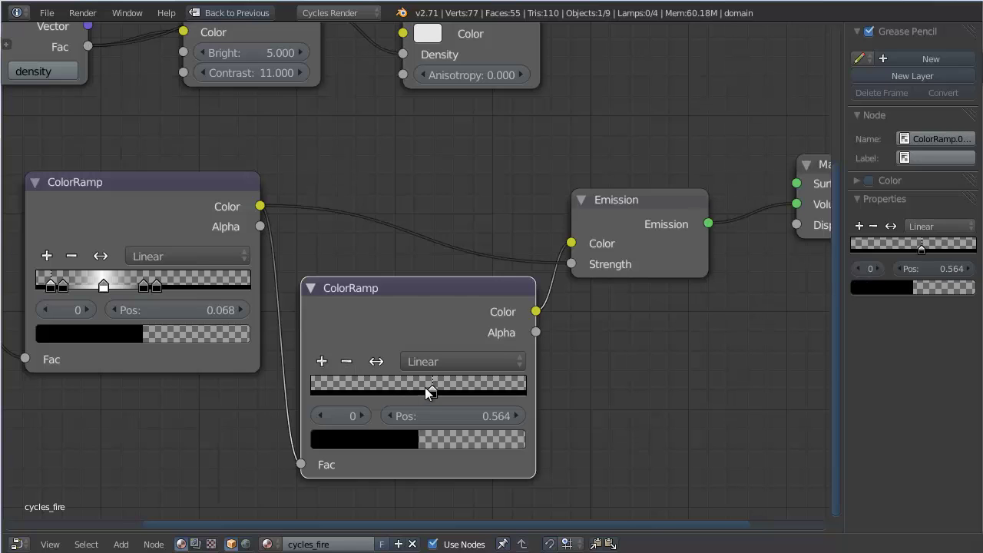
Step: Make the duplicate ramp's remaining black stop fully opaque at position 0 and move the Emission node slightly higher
{"action": "left_click", "coordinate": [380, 436]}
{"action": "left_click_drag", "start_coordinate": [380, 412], "coordinate": [613, 413]}
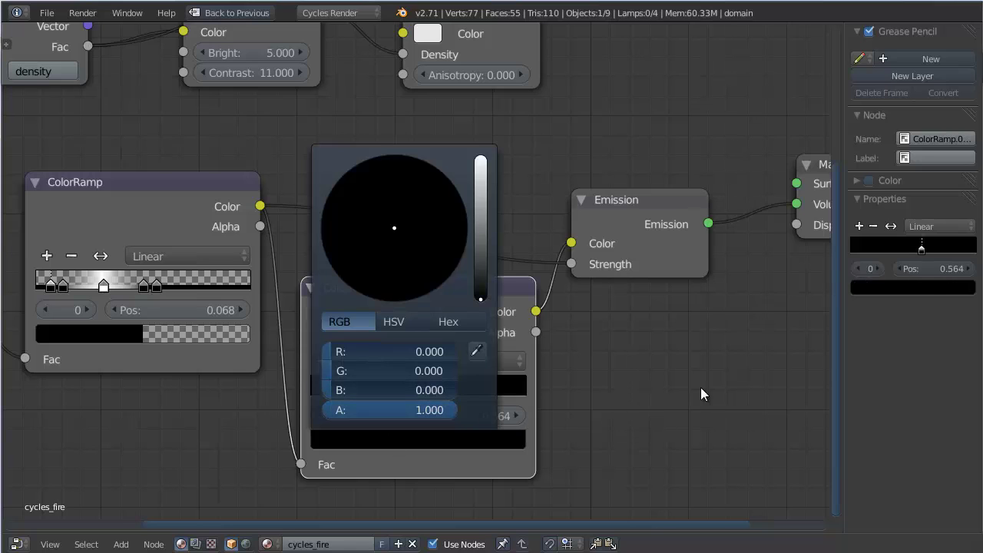
{"action": "left_click_drag", "start_coordinate": [432, 391], "coordinate": [283, 391]}
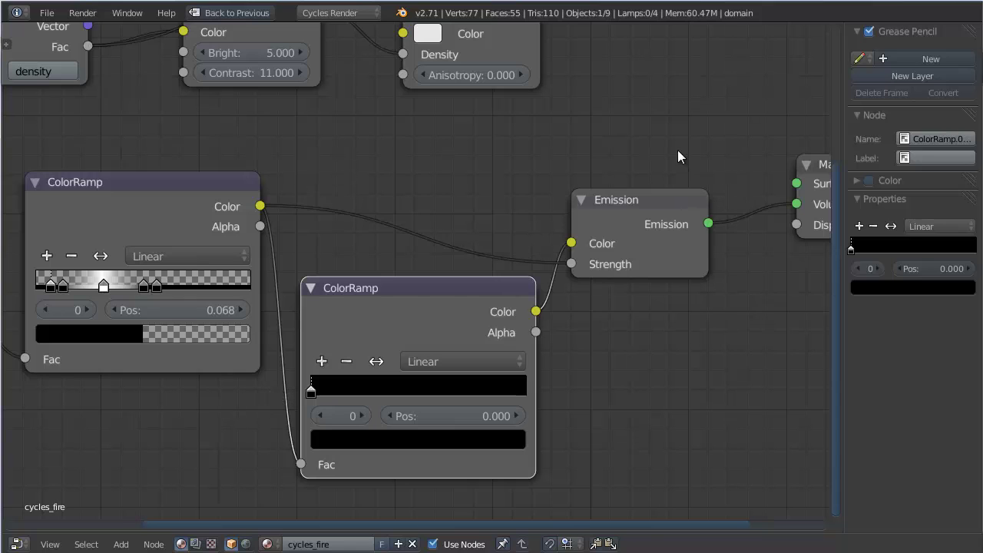
{"action": "left_click_drag", "start_coordinate": [655, 205], "coordinate": [658, 188]}
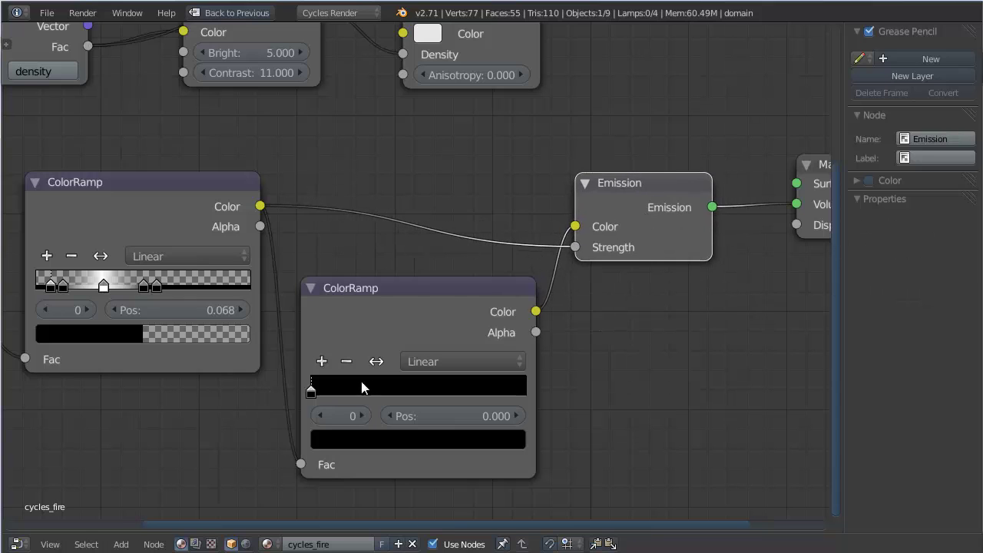
Step: Change the duplicate ramp's stop at position 0 to white with an alpha of 0
{"action": "mouse_move", "coordinate": [307, 395]}
{"action": "left_mouse_down"}
{"action": "mouse_move", "coordinate": [319, 388]}
{"action": "mouse_move", "coordinate": [308, 394]}
{"action": "left_mouse_up"}
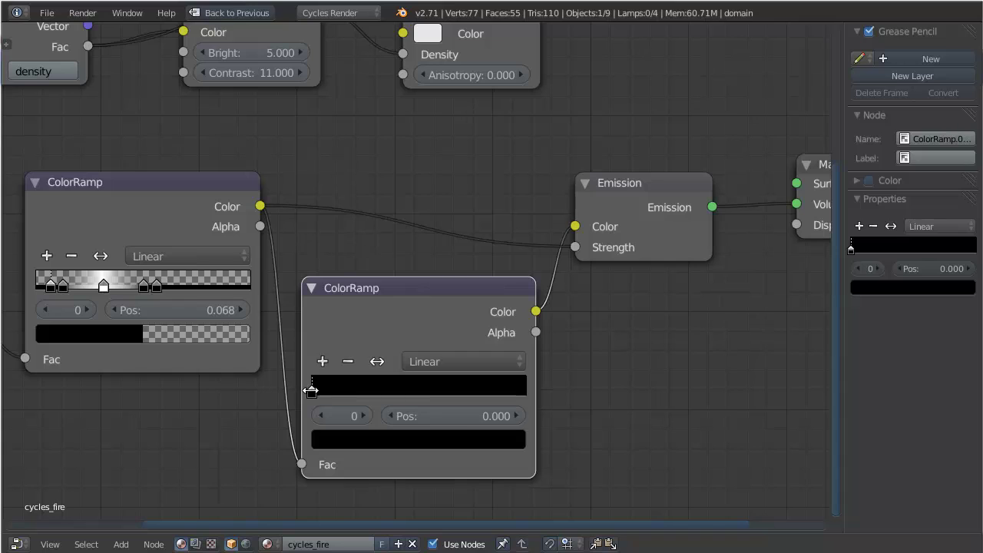
{"action": "left_click", "coordinate": [388, 441]}
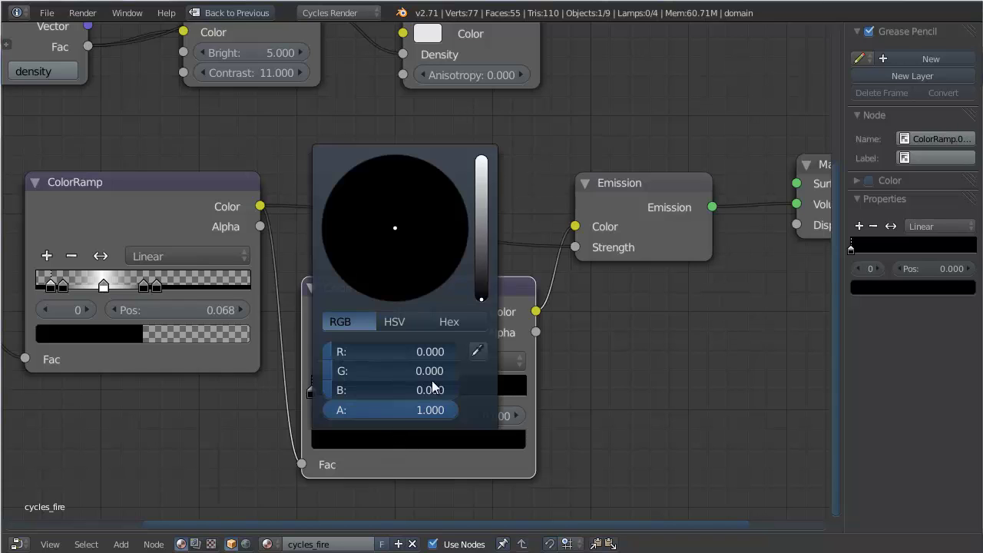
{"action": "left_click_drag", "start_coordinate": [483, 284], "coordinate": [481, 158]}
{"action": "left_click_drag", "start_coordinate": [445, 409], "coordinate": [135, 417]}
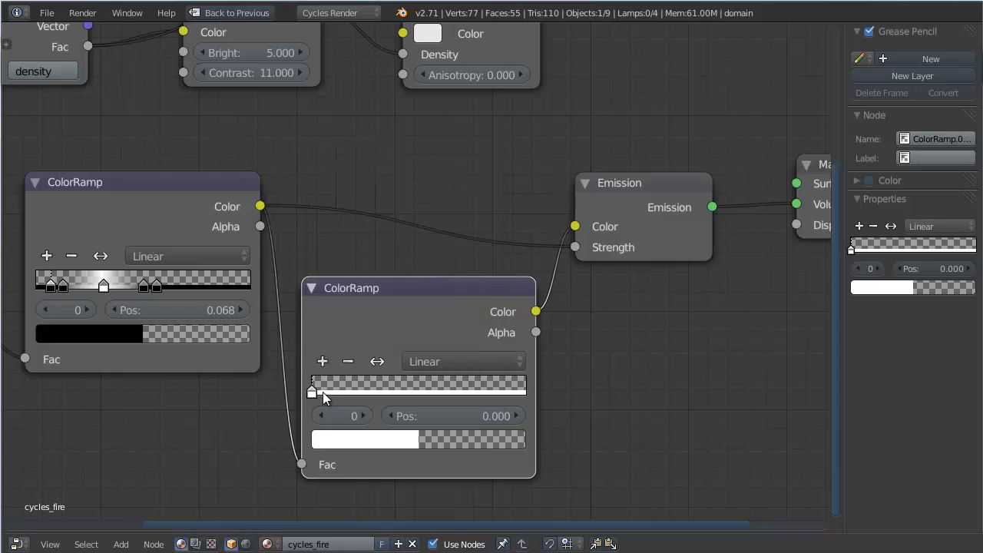
Step: Add an opaque white second stop near position 0.071 on the duplicate ramp and move its first stop to 0.014
{"action": "left_click", "coordinate": [321, 363]}
{"action": "left_click_drag", "start_coordinate": [420, 394], "coordinate": [523, 414]}
{"action": "left_click", "coordinate": [330, 439]}
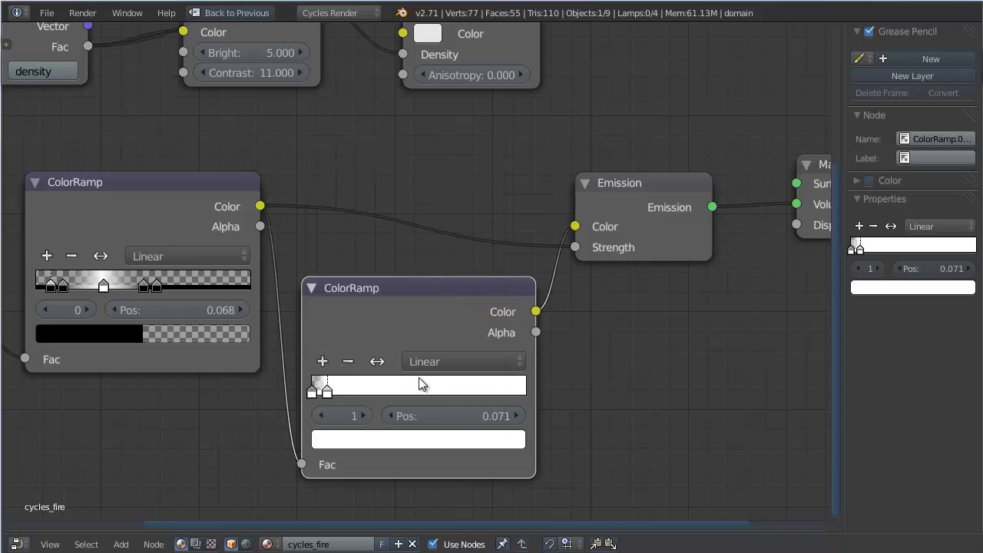
{"action": "mouse_move", "coordinate": [318, 390]}
{"action": "left_mouse_down"}
{"action": "mouse_move", "coordinate": [386, 390]}
{"action": "mouse_move", "coordinate": [322, 395]}
{"action": "left_mouse_up"}
{"action": "left_click", "coordinate": [312, 387]}
{"action": "left_click", "coordinate": [387, 392]}
{"action": "left_click", "coordinate": [320, 397]}
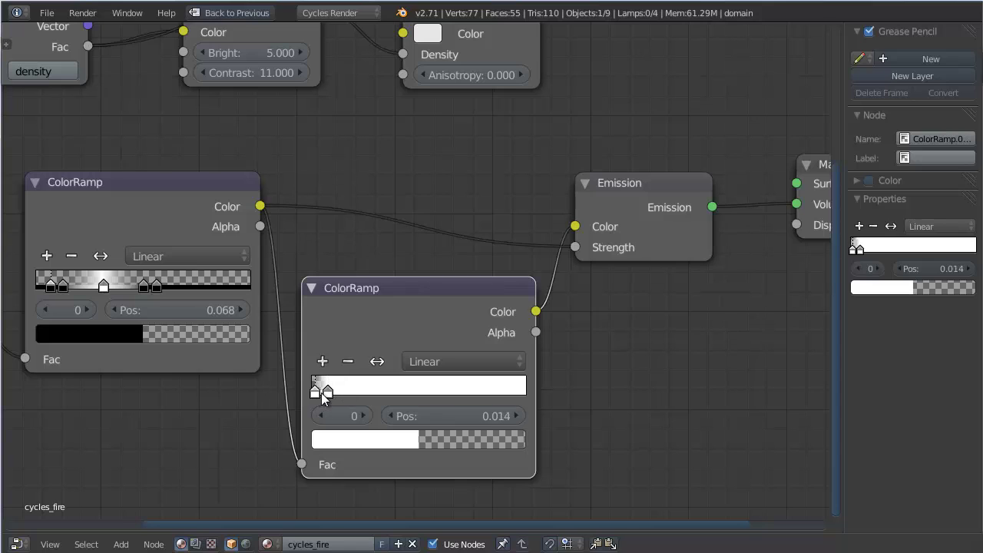
Step: Set the duplicate ramp's interpolation to B-Spline and move its first stop to position 0.037
{"action": "left_click", "coordinate": [432, 363]}
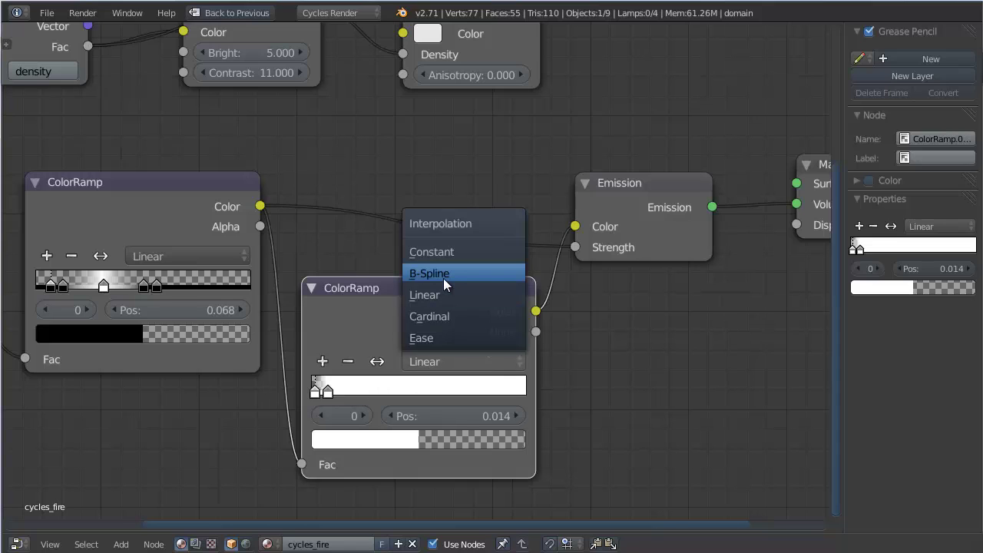
{"action": "left_click", "coordinate": [443, 278]}
{"action": "left_click_drag", "start_coordinate": [325, 392], "coordinate": [320, 394]}
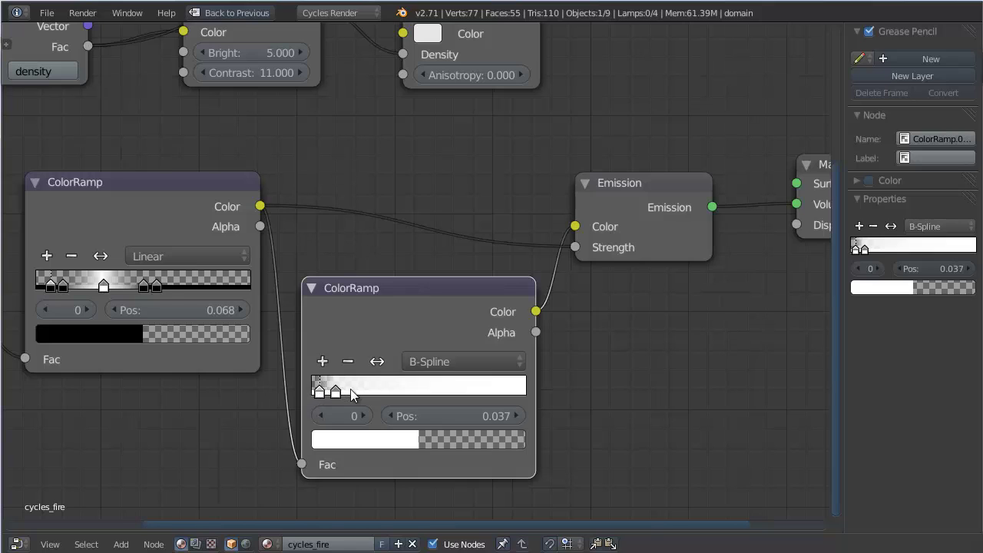
Step: Add an opaque light orange third stop (R 1.000, G 0.629, B 0.255) and shift it slightly towards the second stop
{"action": "left_click", "coordinate": [350, 389], "text": "ctrl"}
{"action": "left_click", "coordinate": [342, 432]}
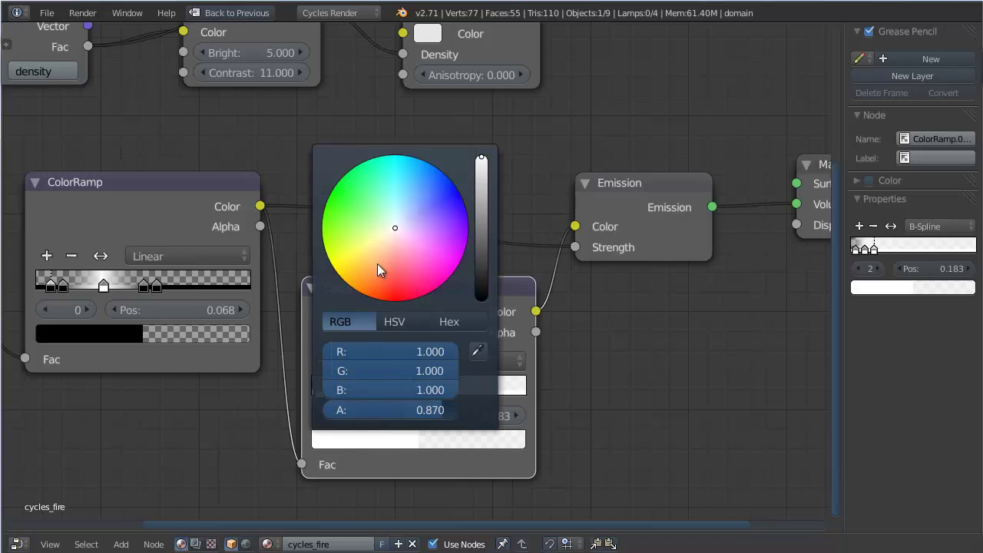
{"action": "mouse_move", "coordinate": [377, 264]}
{"action": "left_mouse_down"}
{"action": "mouse_move", "coordinate": [382, 239]}
{"action": "mouse_move", "coordinate": [376, 254]}
{"action": "left_mouse_up"}
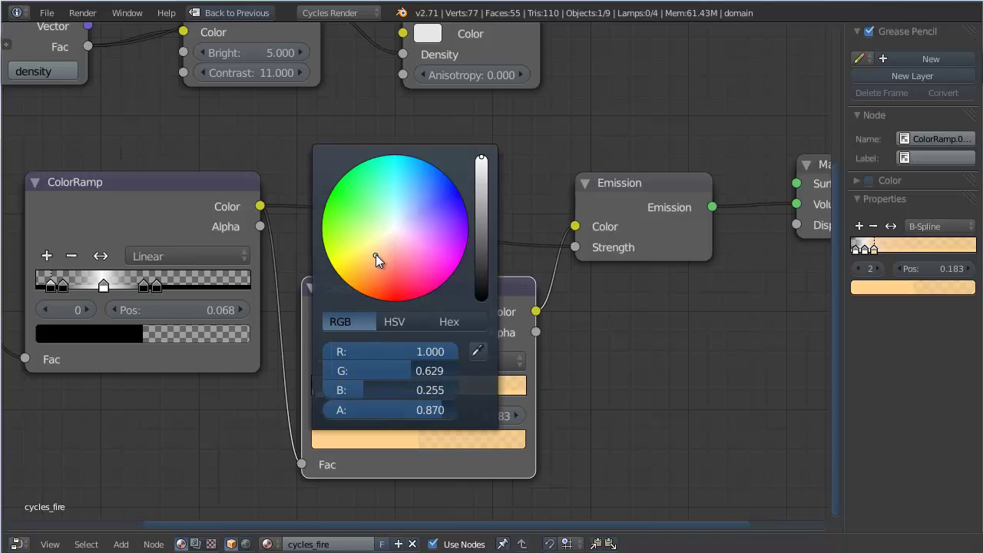
{"action": "left_click_drag", "start_coordinate": [413, 411], "coordinate": [460, 415]}
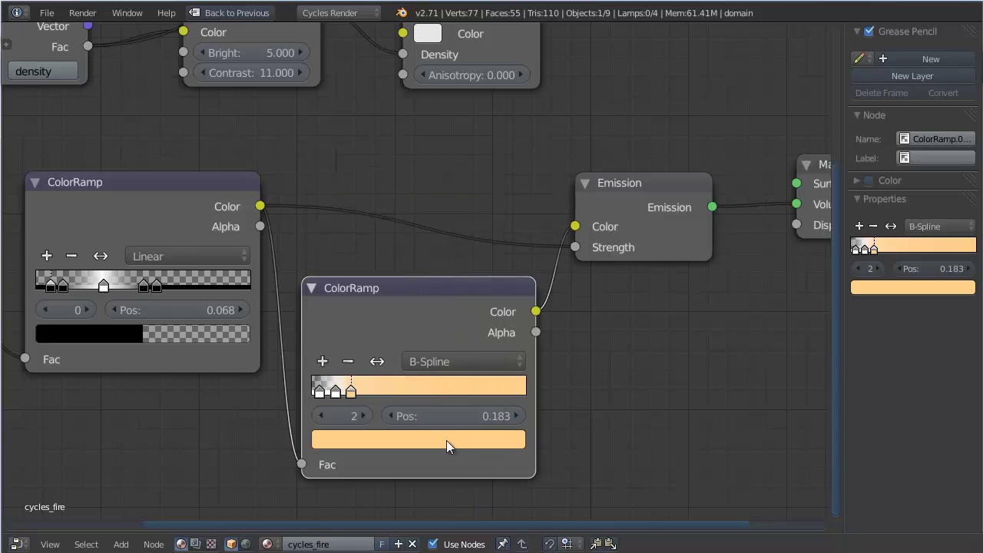
{"action": "left_click_drag", "start_coordinate": [355, 397], "coordinate": [343, 394]}
Step: Add a fourth stop at position 0.425 on the duplicate ramp and color it a saturated yellowish orange
{"action": "left_click", "coordinate": [402, 386], "text": "ctrl"}
{"action": "left_click", "coordinate": [401, 437]}
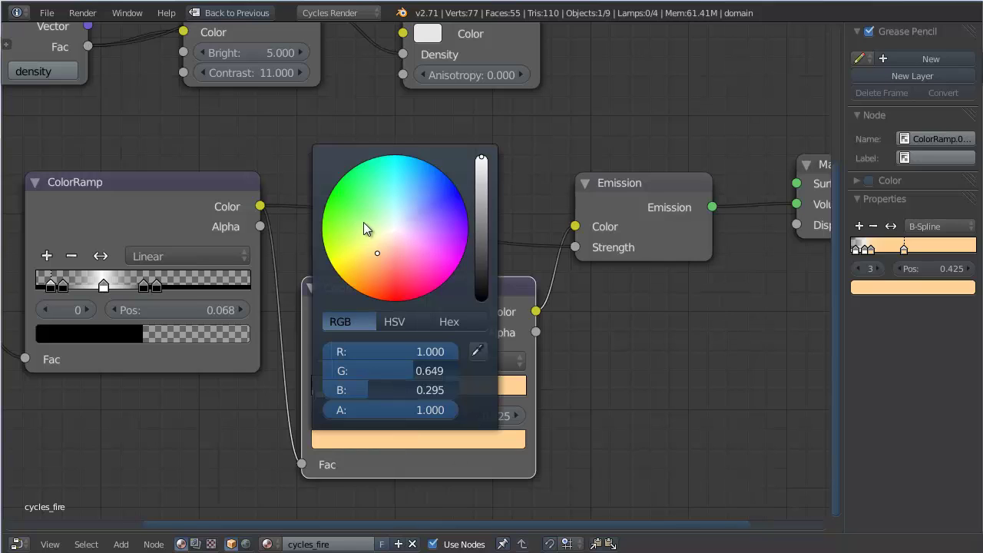
{"action": "left_click_drag", "start_coordinate": [363, 223], "coordinate": [379, 281]}
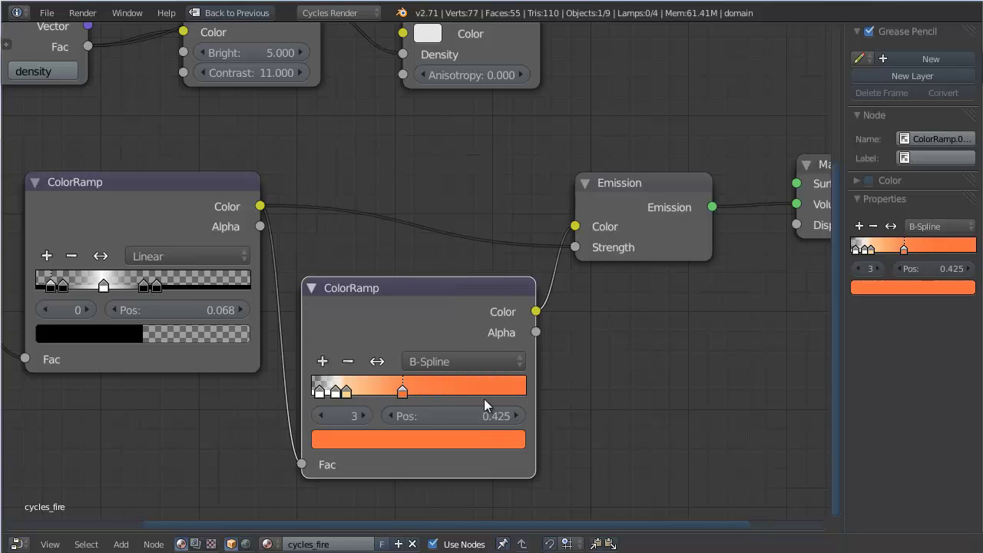
{"action": "left_click", "coordinate": [427, 442]}
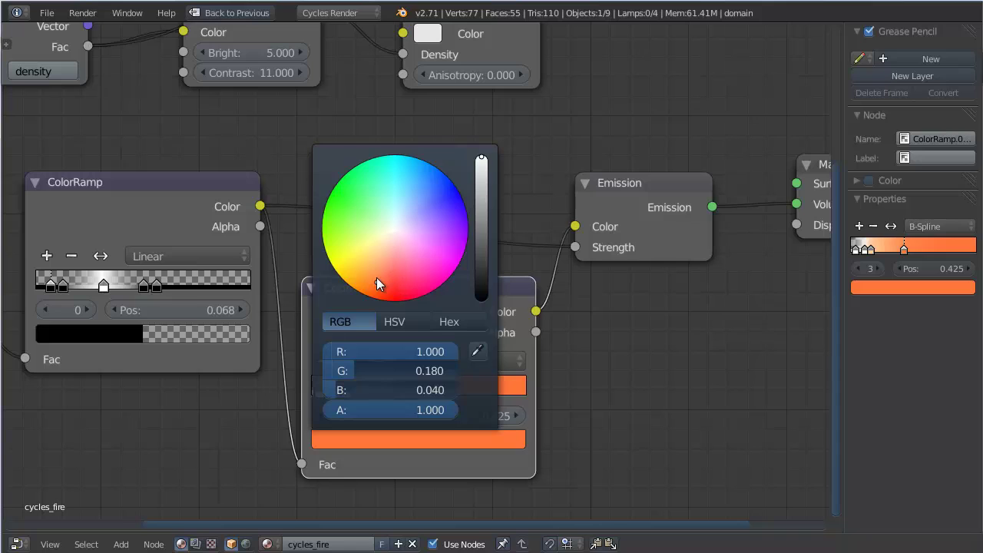
{"action": "left_click_drag", "start_coordinate": [376, 278], "coordinate": [356, 282]}
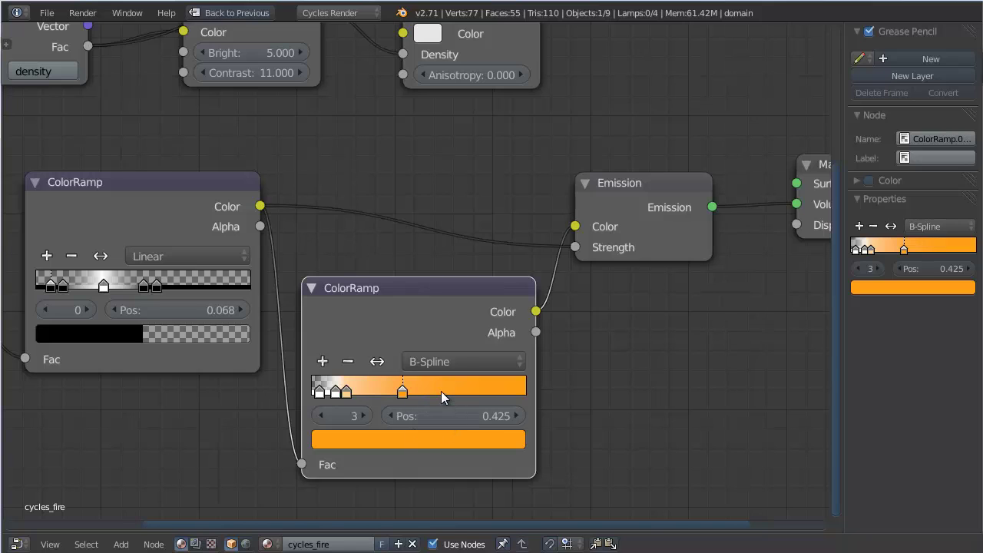
Step: Add a fifth stop at position 0.543 and color it red-orange (R 1.000, G 0.033, B 0.005)
{"action": "left_click", "coordinate": [427, 388], "text": "ctrl"}
{"action": "left_click", "coordinate": [418, 435]}
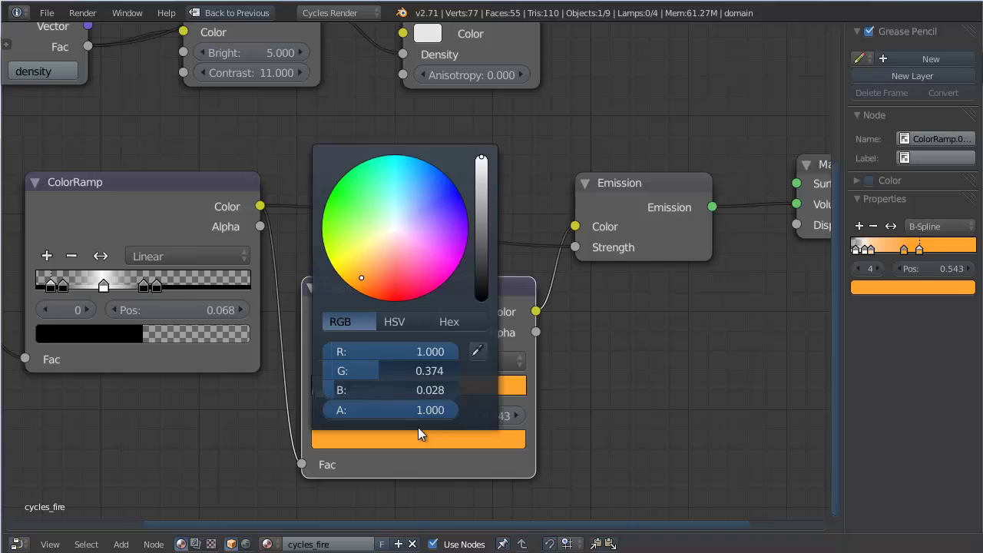
{"action": "left_click_drag", "start_coordinate": [382, 288], "coordinate": [385, 296]}
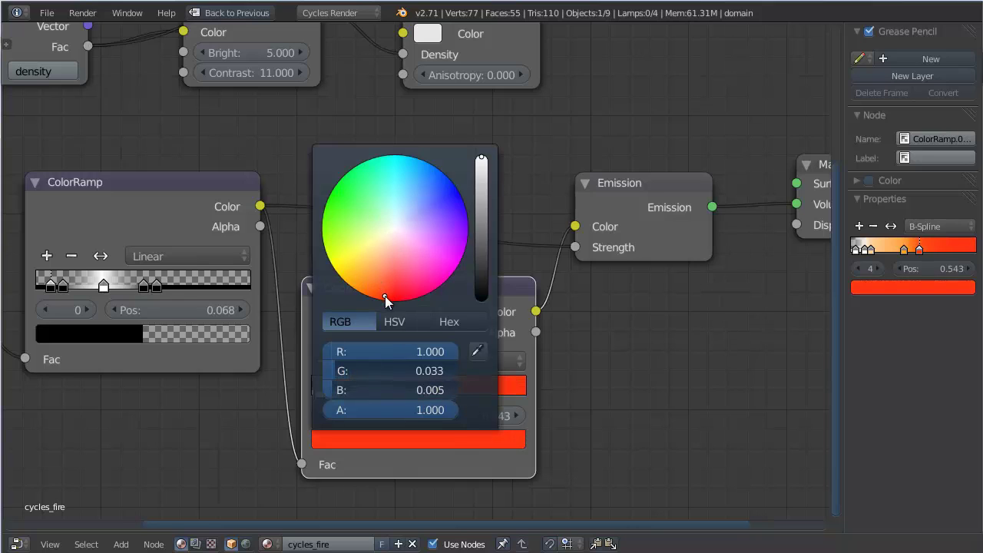
Step: Add a final black stop with zero alpha to the duplicate ramp and place it at position 0.607
{"action": "left_click", "coordinate": [456, 390], "text": "ctrl"}
{"action": "left_click", "coordinate": [453, 438]}
{"action": "left_click_drag", "start_coordinate": [480, 295], "coordinate": [473, 303]}
{"action": "left_click_drag", "start_coordinate": [430, 409], "coordinate": [25, 392]}
{"action": "left_click_drag", "start_coordinate": [456, 393], "coordinate": [435, 387]}
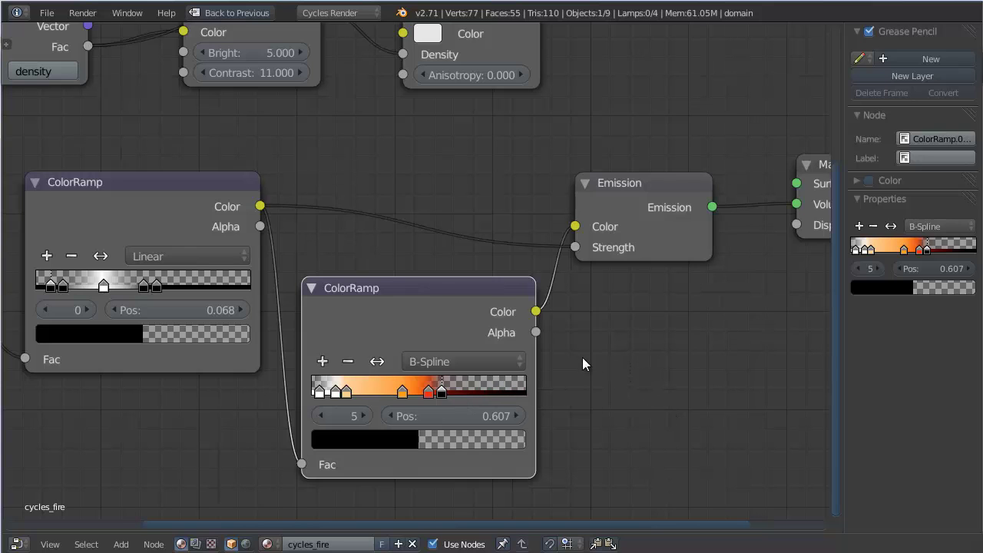
Step: Restore the full layout and insert a duplicate of the Bright/Contrast node between the original ramp and the Emission's Strength, spacing the neighbouring nodes
{"action": "key", "text": "ctrl+Up"}
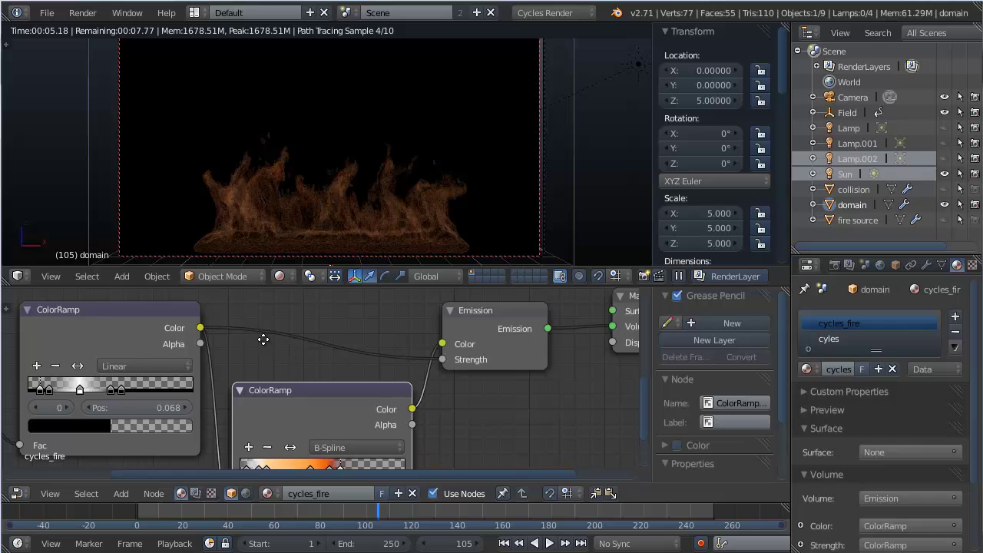
{"action": "scroll", "coordinate": [263, 339], "scroll_direction": "down", "scroll_amount": 3}
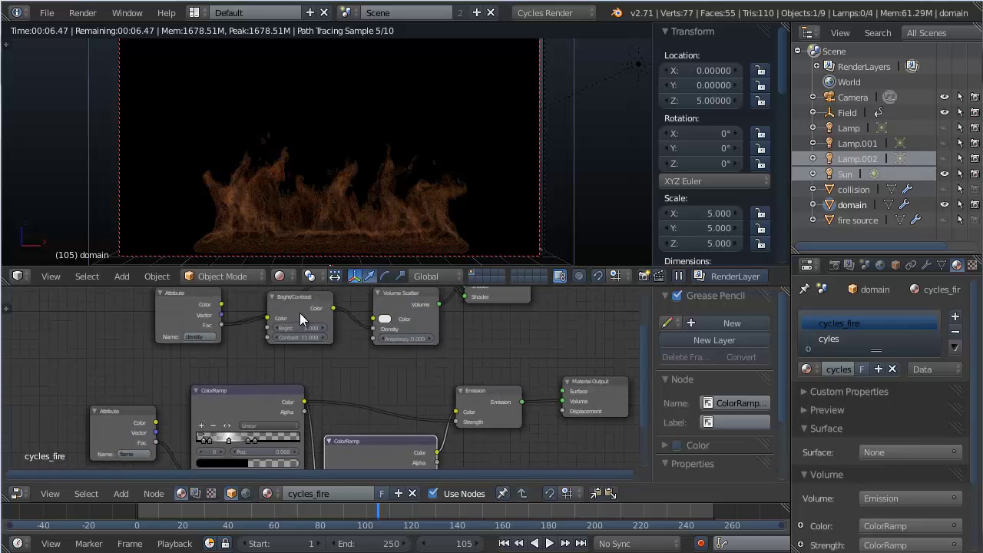
{"action": "left_click", "coordinate": [300, 314]}
{"action": "key", "text": "shift+d"}
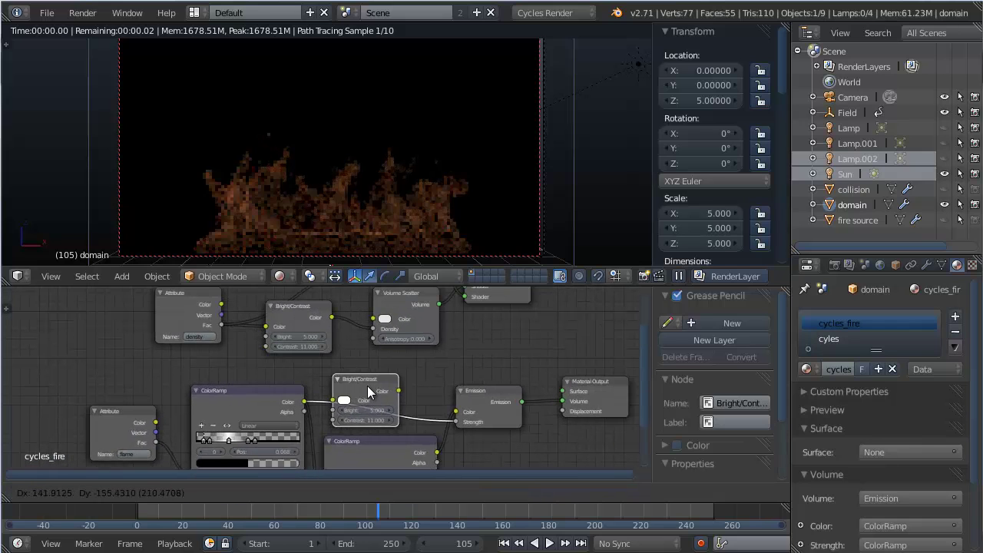
{"action": "left_click", "coordinate": [369, 392]}
{"action": "scroll", "coordinate": [315, 415], "scroll_direction": "up", "scroll_amount": 3}
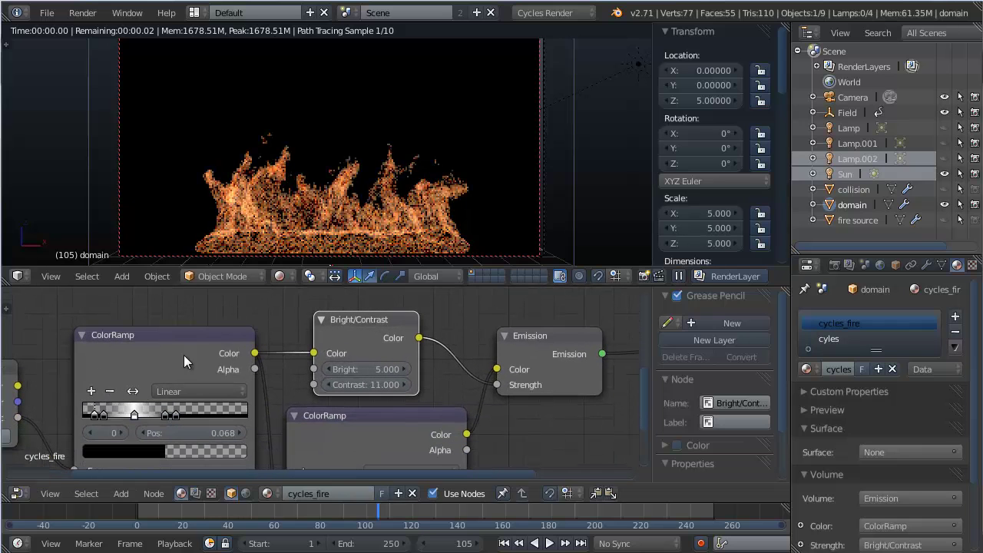
{"action": "left_click_drag", "start_coordinate": [142, 356], "coordinate": [137, 363]}
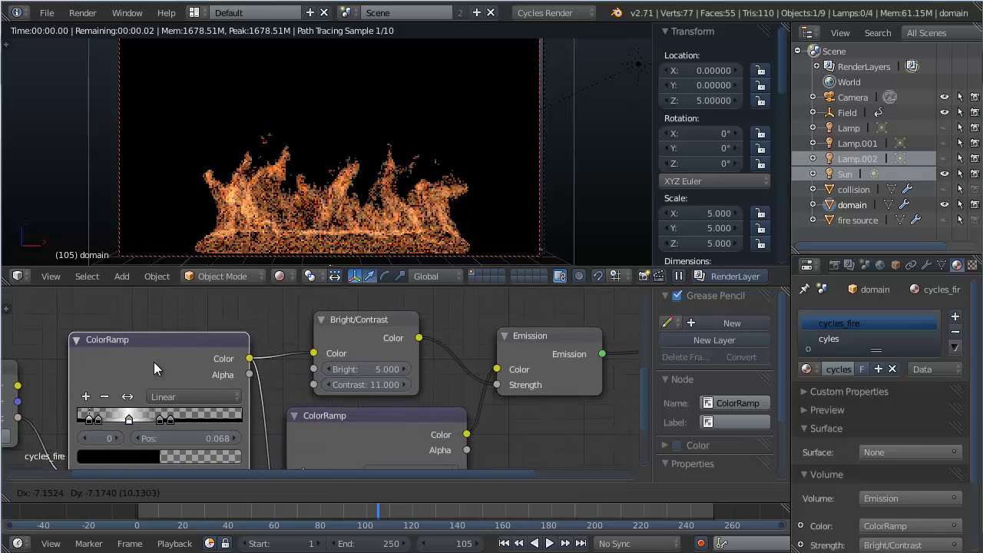
{"action": "left_click", "coordinate": [558, 343]}
Step: Set the inserted Bright/Contrast node's Bright to 10 and Contrast to 20
{"action": "scroll", "coordinate": [400, 391], "scroll_direction": "up", "scroll_amount": 2}
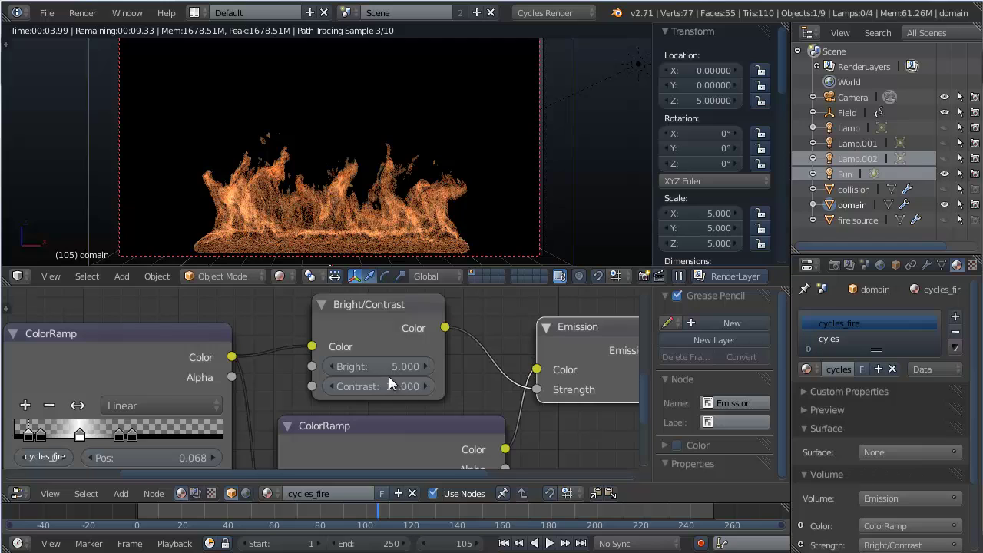
{"action": "left_click", "coordinate": [383, 371]}
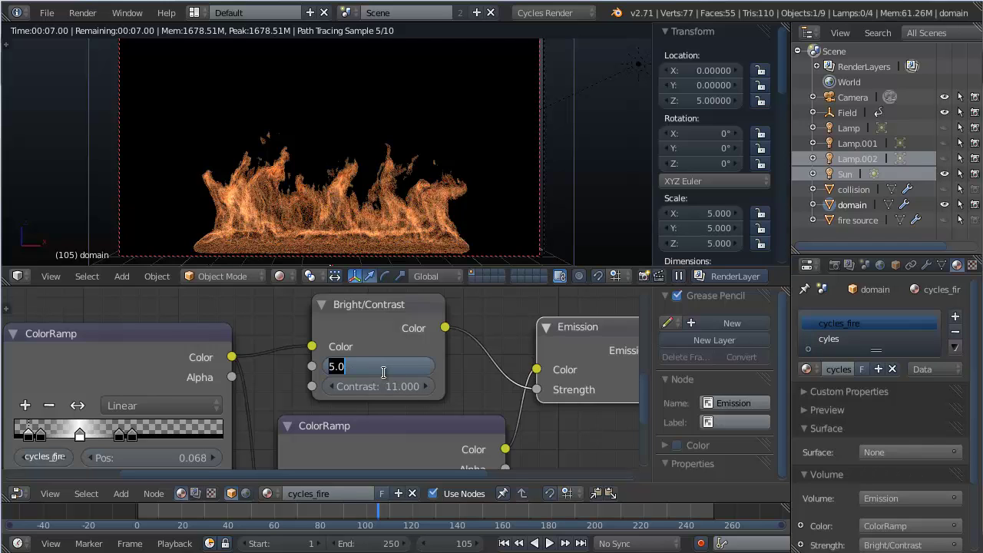
{"action": "type", "text": "10"}
{"action": "key", "text": "Tab"}
{"action": "type", "text": "20"}
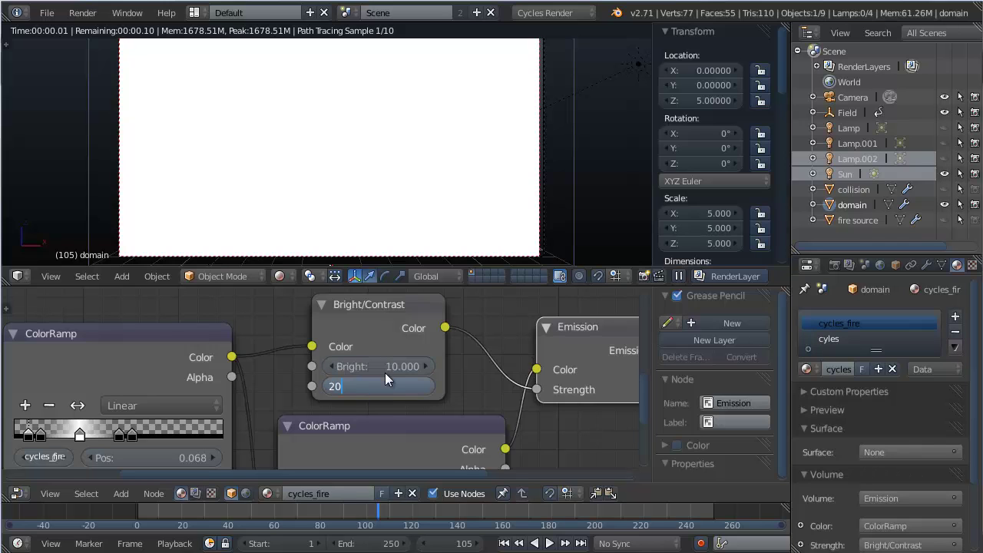
{"action": "key", "text": "Return"}
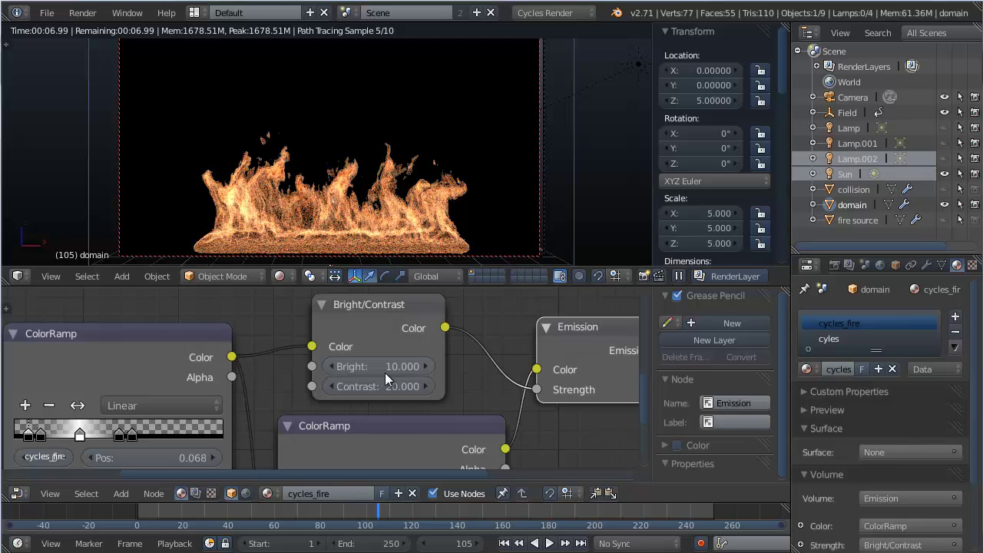
Step: Set the inserted node's Contrast to 17 and its Bright to 8
{"action": "left_click", "coordinate": [385, 386]}
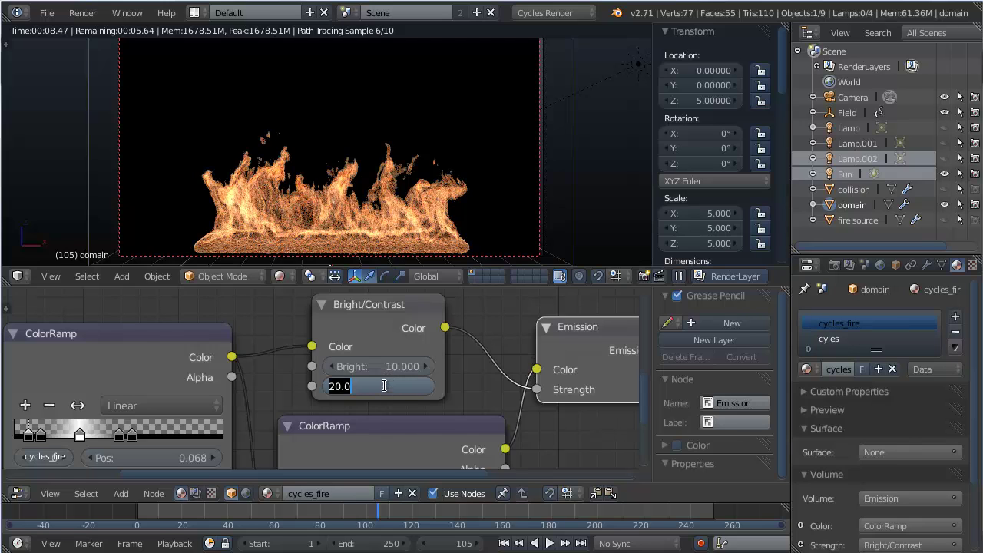
{"action": "type", "text": "17"}
{"action": "key", "text": "Return"}
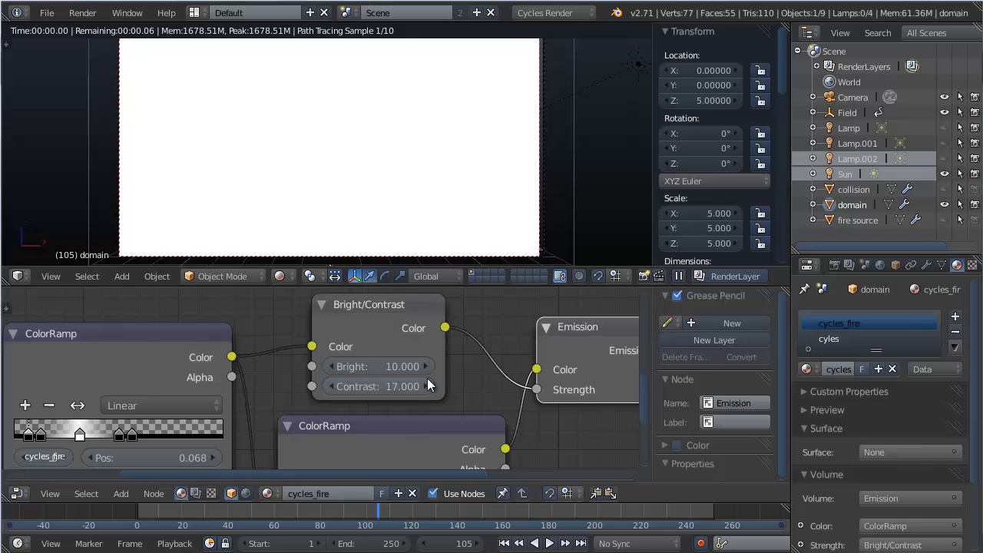
{"action": "left_click", "coordinate": [375, 366]}
{"action": "type", "text": "8"}
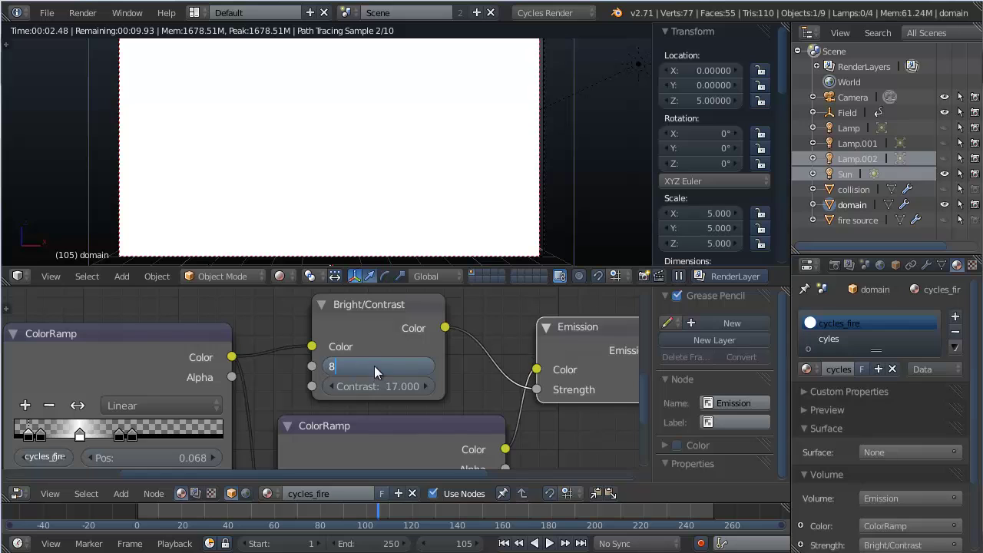
{"action": "key", "text": "Return"}
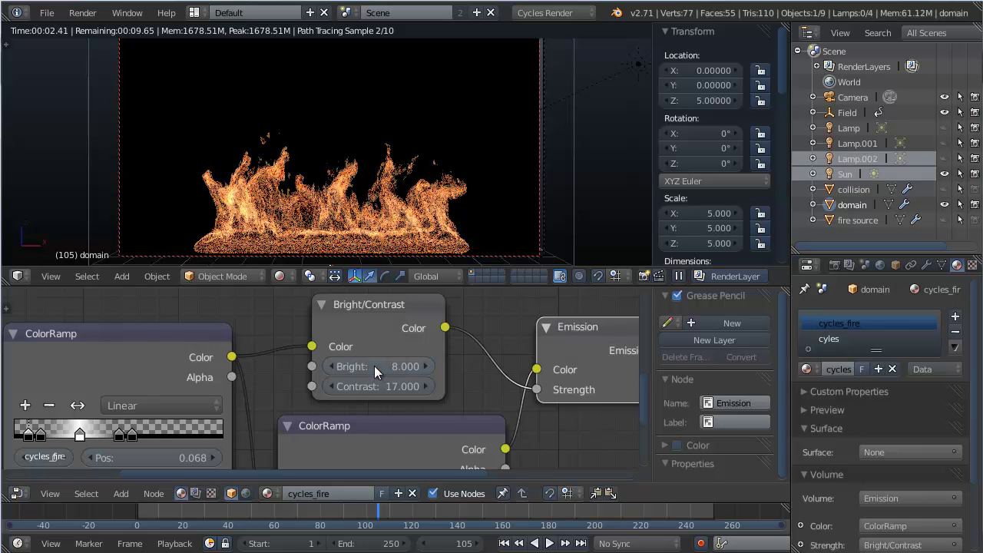
Step: Move the original flame ramp's last two stops to higher positions, placing the second-to-last at 0.577
{"action": "scroll", "coordinate": [374, 366], "scroll_direction": "down", "scroll_amount": 3}
{"action": "middle_click_drag", "start_coordinate": [374, 362], "coordinate": [404, 373]}
{"action": "scroll", "coordinate": [296, 396], "scroll_direction": "up", "scroll_amount": 3}
{"action": "scroll", "coordinate": [294, 396], "scroll_direction": "up", "scroll_amount": 1}
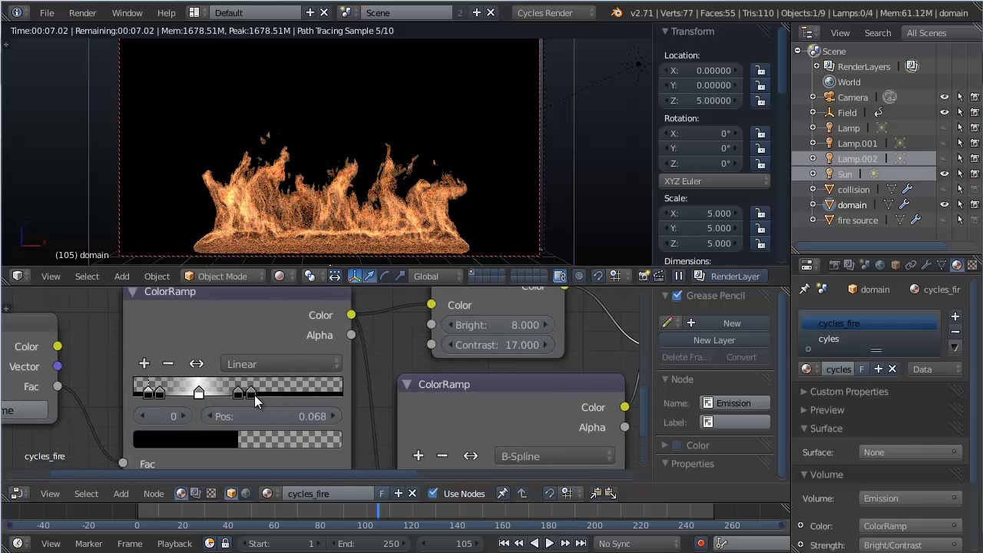
{"action": "left_click", "coordinate": [254, 391]}
{"action": "left_click_drag", "start_coordinate": [239, 397], "coordinate": [254, 396]}
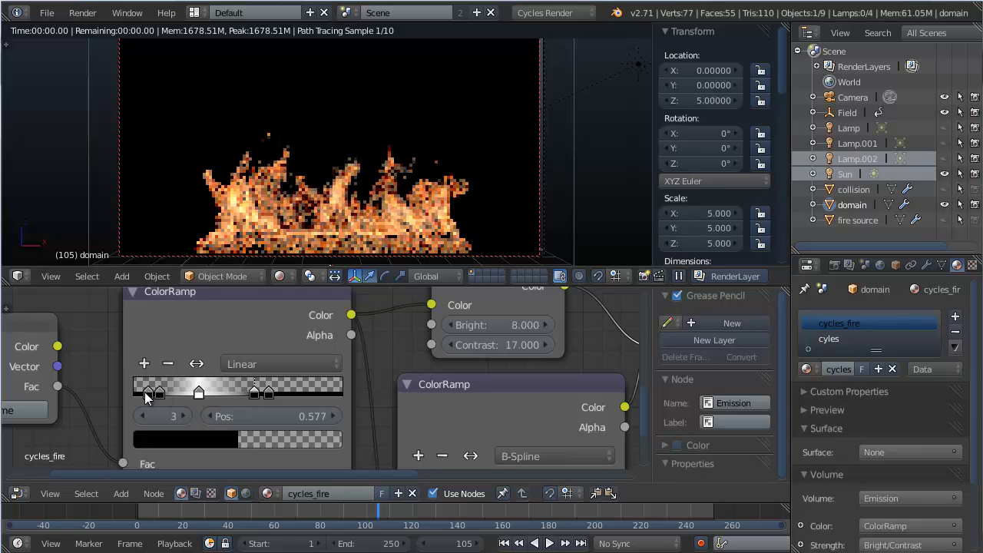
Step: Shift the original flame ramp's first two stops to lower positions, placing the second one at 0.075
{"action": "mouse_move", "coordinate": [147, 394]}
{"action": "left_mouse_down"}
{"action": "mouse_move", "coordinate": [137, 395]}
{"action": "mouse_move", "coordinate": [150, 394]}
{"action": "left_mouse_up"}
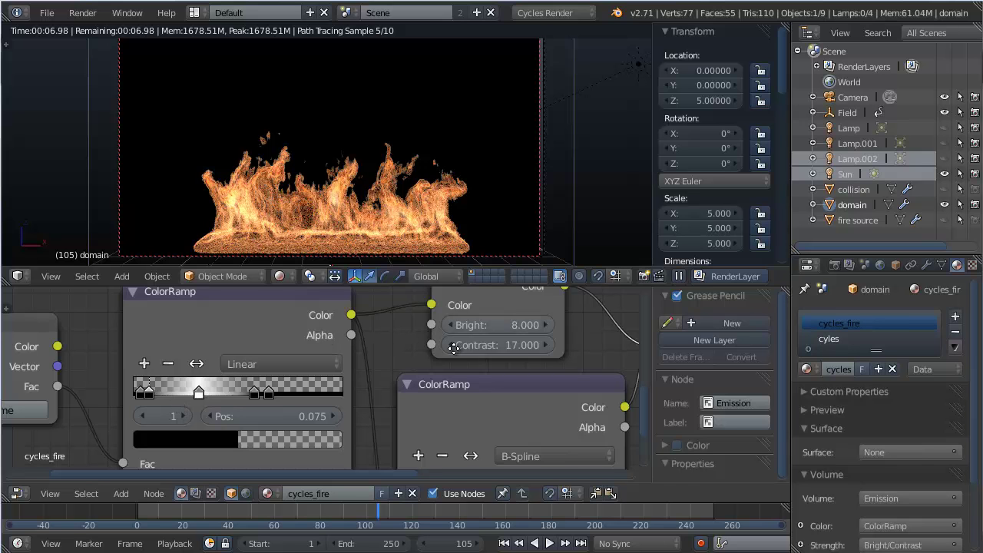
Step: Duplicate the smoke Add Shader node, place the copy beyond the Emission node, and move the Material Output farther away to make room
{"action": "key", "text": "Home"}
{"action": "middle_click_drag", "start_coordinate": [495, 361], "coordinate": [326, 416]}
{"action": "key", "text": "ctrl+Up"}
{"action": "scroll", "coordinate": [418, 350], "scroll_direction": "up", "scroll_amount": 2}
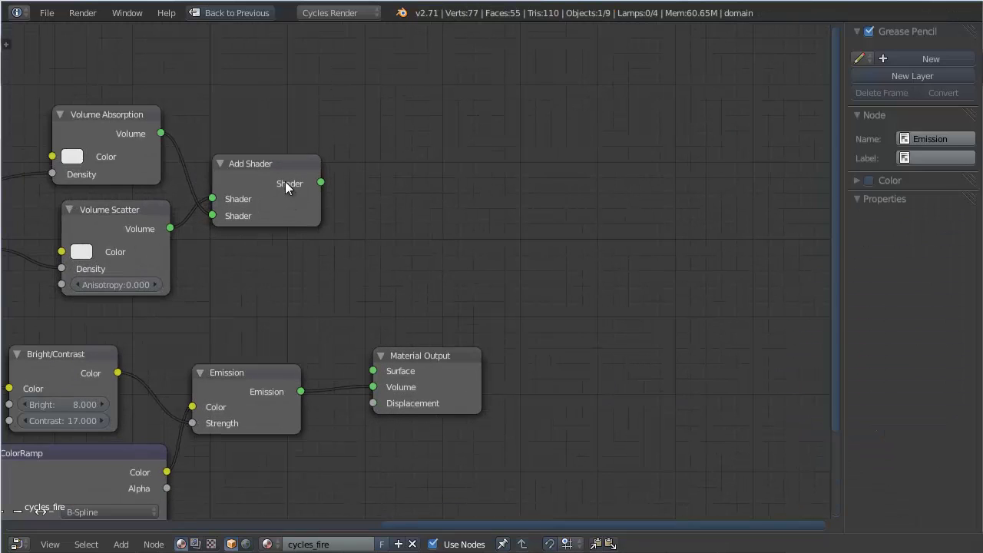
{"action": "left_click_drag", "start_coordinate": [285, 182], "coordinate": [294, 201]}
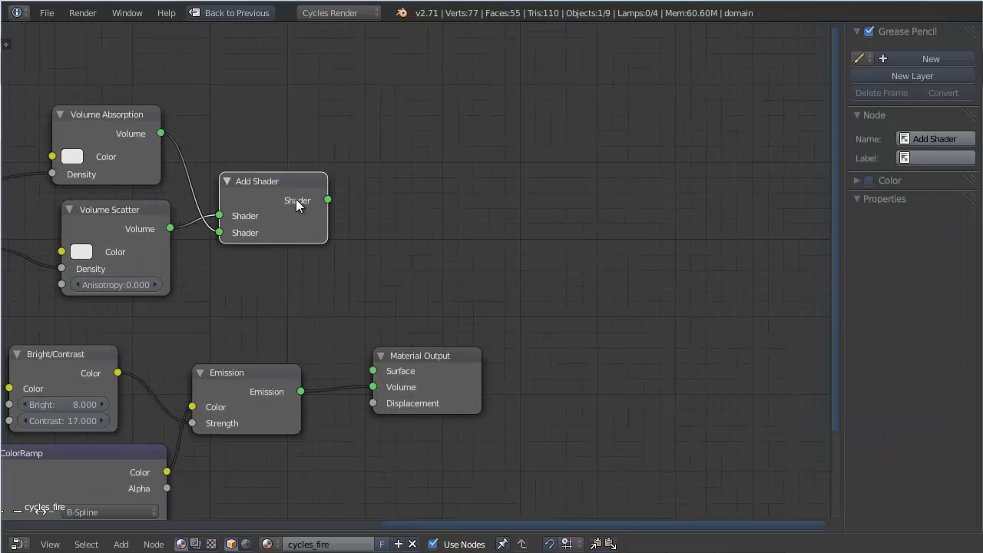
{"action": "key", "text": "shift+d"}
{"action": "left_click", "coordinate": [470, 283]}
{"action": "left_click_drag", "start_coordinate": [457, 355], "coordinate": [722, 272]}
Step: Link the new Add Shader to the Material Output's Volume, feed it the smoke Add Shader and Emission outputs, and inspect the combined render enlarged
{"action": "left_click_drag", "start_coordinate": [506, 283], "coordinate": [592, 307]}
{"action": "left_click_drag", "start_coordinate": [330, 199], "coordinate": [394, 298]}
{"action": "left_click_drag", "start_coordinate": [300, 392], "coordinate": [393, 314]}
{"action": "scroll", "coordinate": [390, 317], "scroll_direction": "down", "scroll_amount": 4}
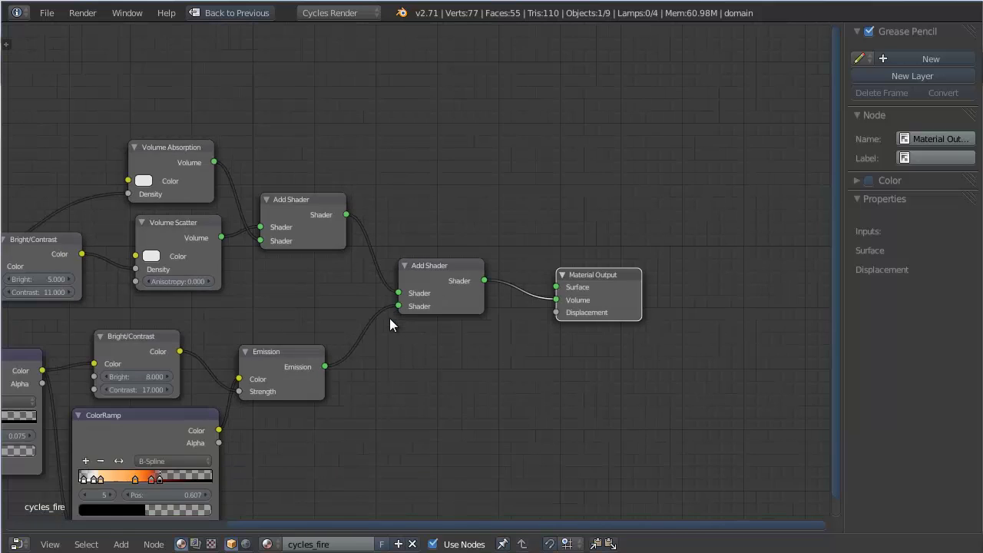
{"action": "middle_click_drag", "start_coordinate": [440, 310], "coordinate": [584, 279]}
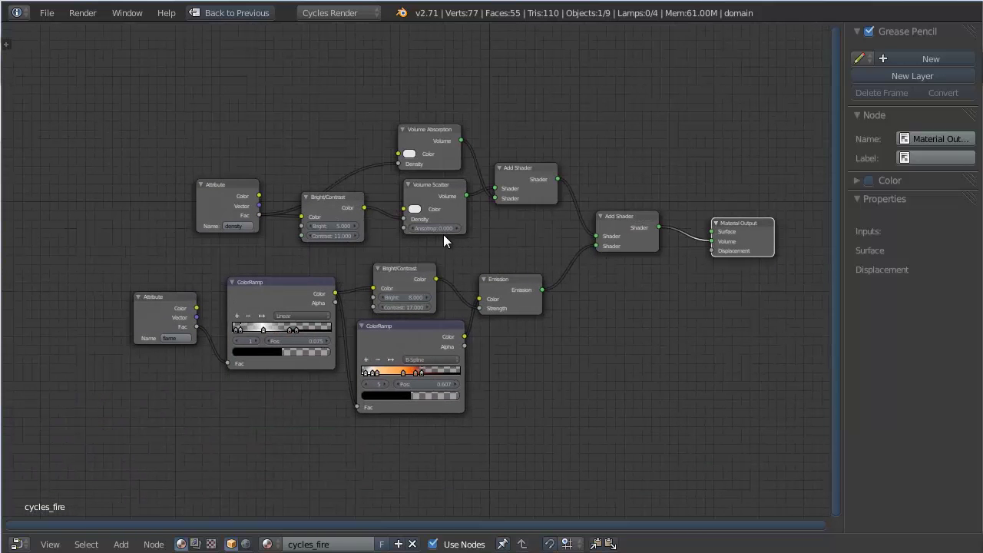
{"action": "key", "text": "ctrl+Up"}
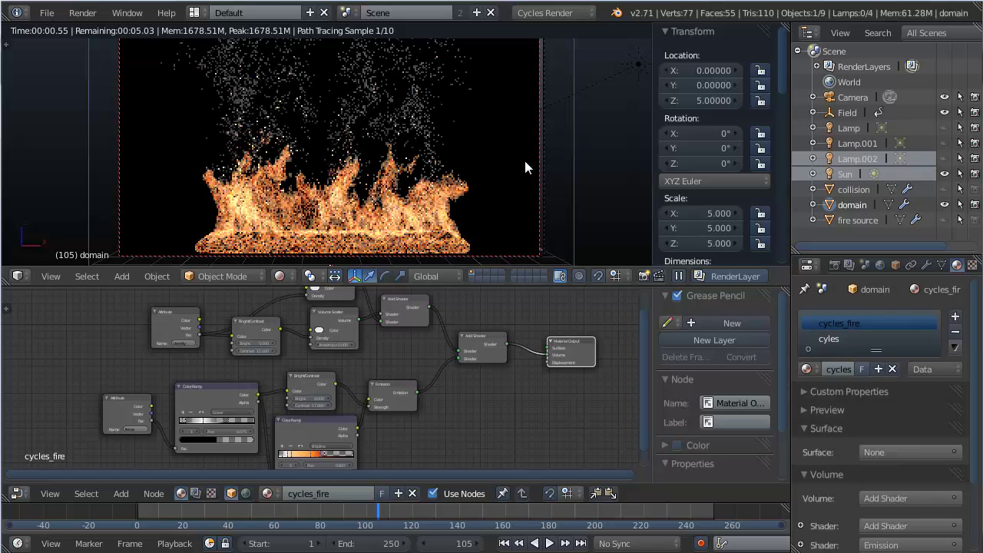
{"action": "key", "text": "ctrl+Up"}
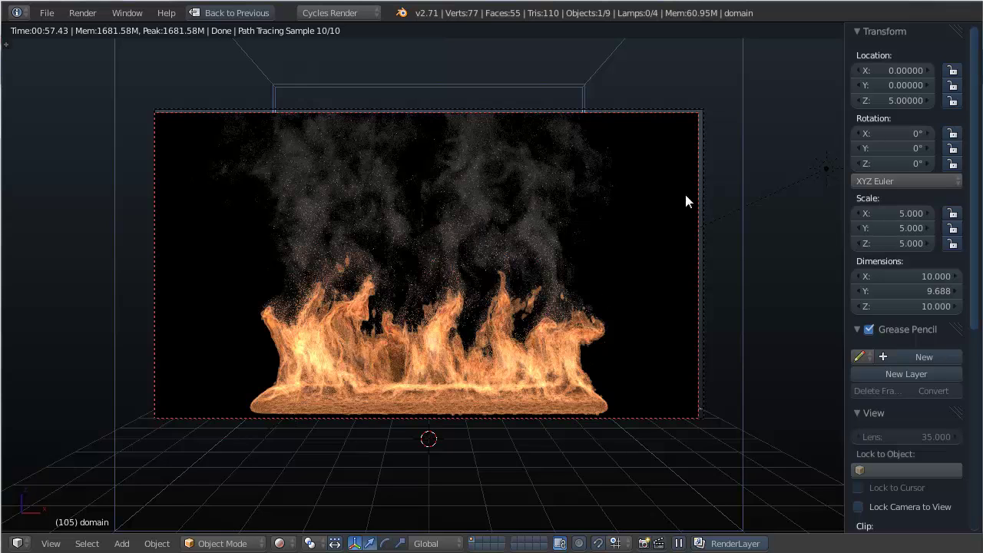
{"action": "key", "text": "ctrl+Up"}
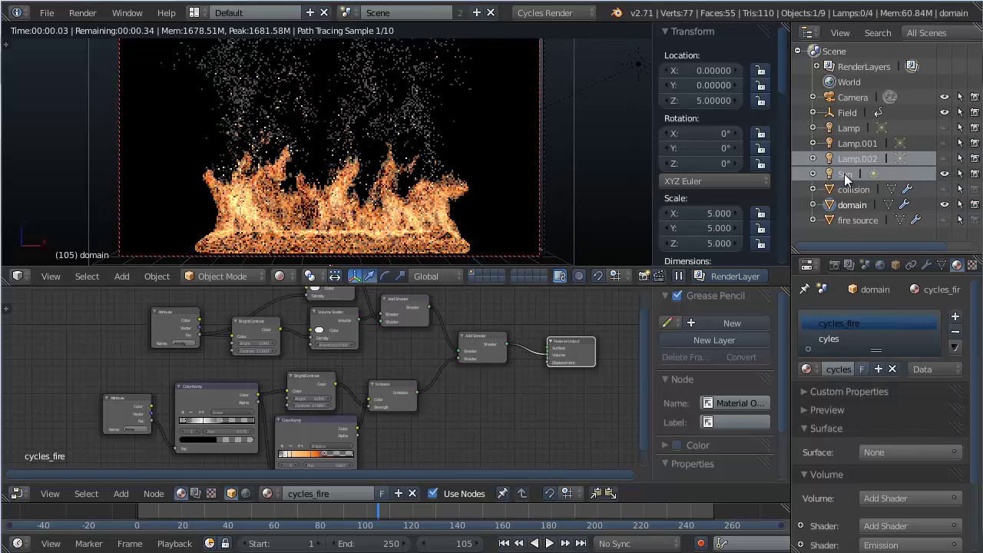
Step: Make Lamp, Lamp.001 and Lamp.002 visible in the viewport
{"action": "left_click", "coordinate": [945, 128]}
{"action": "left_click", "coordinate": [944, 143]}
{"action": "left_click", "coordinate": [944, 158]}
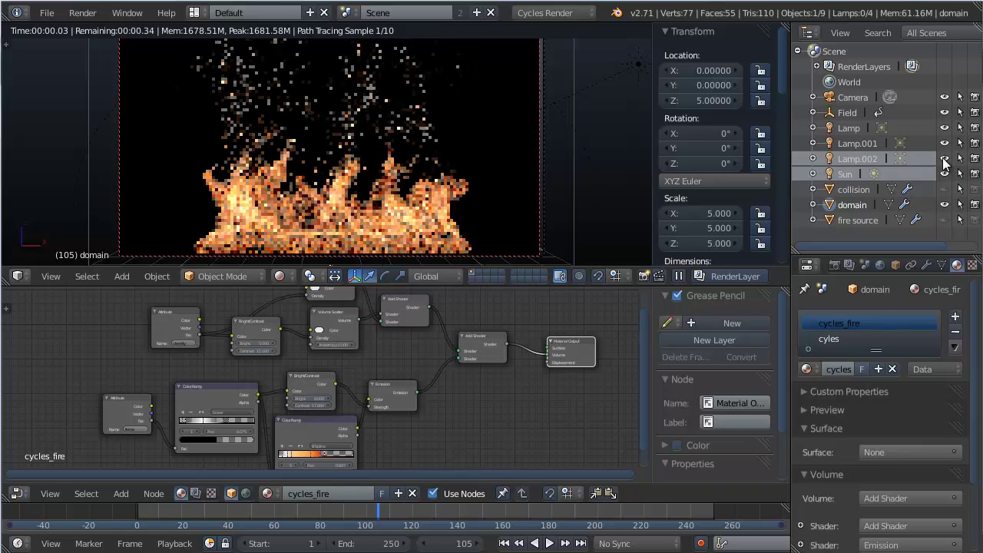
Step: Set the Sun lamp's Strength to 0.2 and view the rendered preview enlarged
{"action": "left_click", "coordinate": [850, 178]}
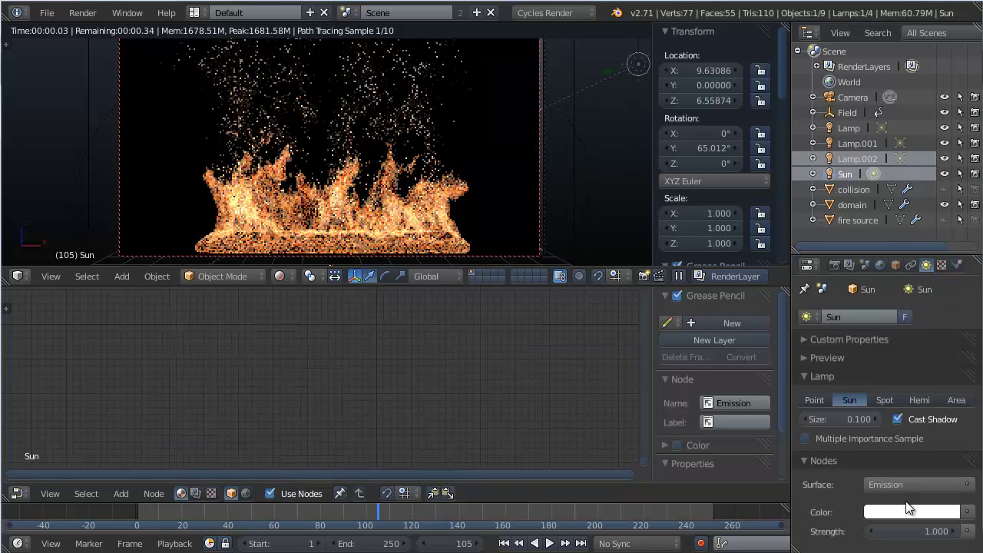
{"action": "left_click", "coordinate": [910, 530]}
{"action": "type", "text": ".2"}
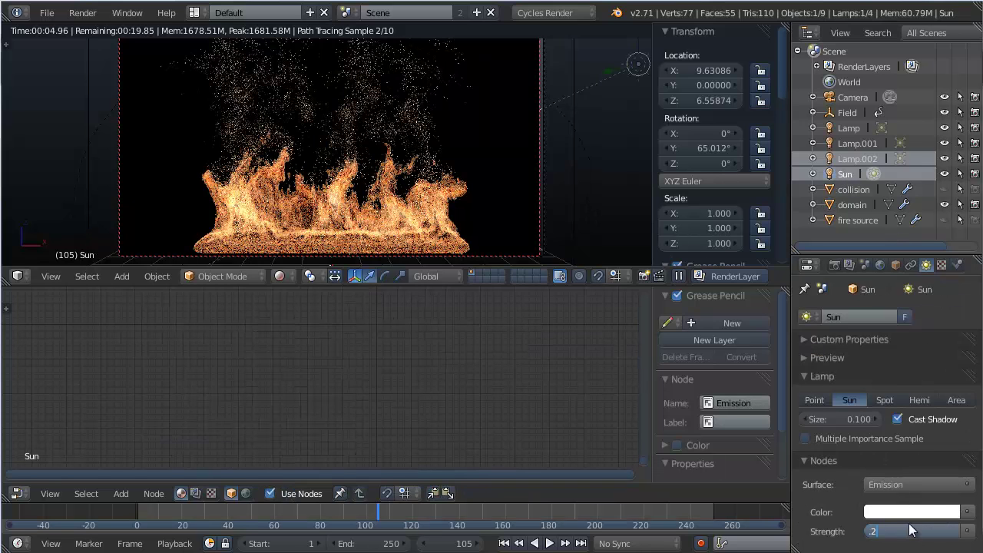
{"action": "key", "text": "Return"}
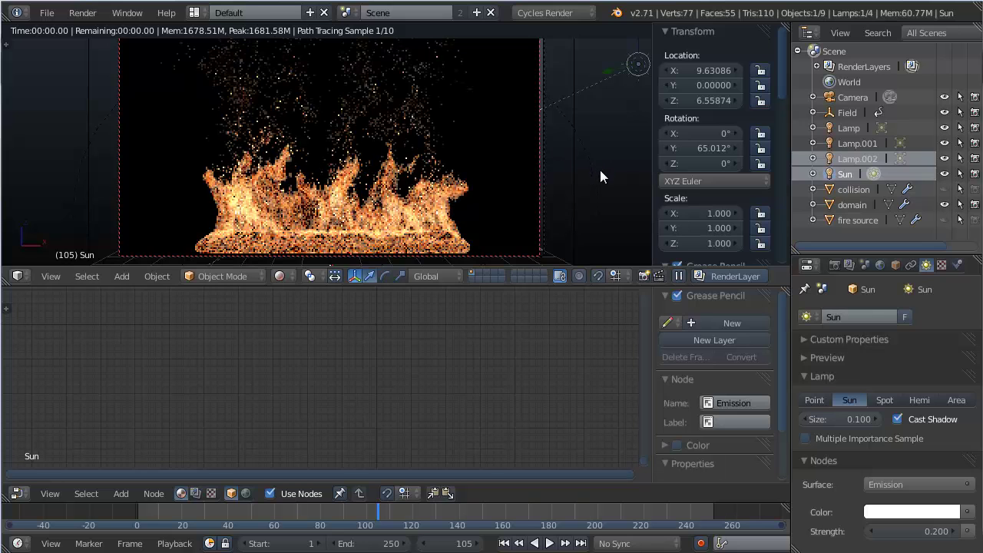
{"action": "key", "text": "shift+space"}
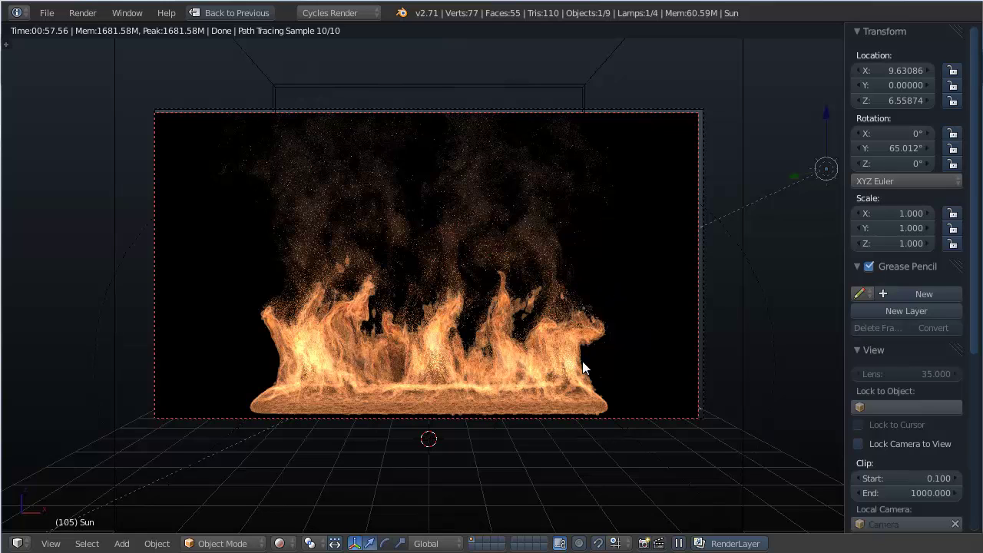
Step: Switch to the Compositing layout and examine the render_02.png image and the scene's compositing node chain of RGB Curves, Color Balance, Blur and Add
{"action": "key", "text": "ctrl+Up"}
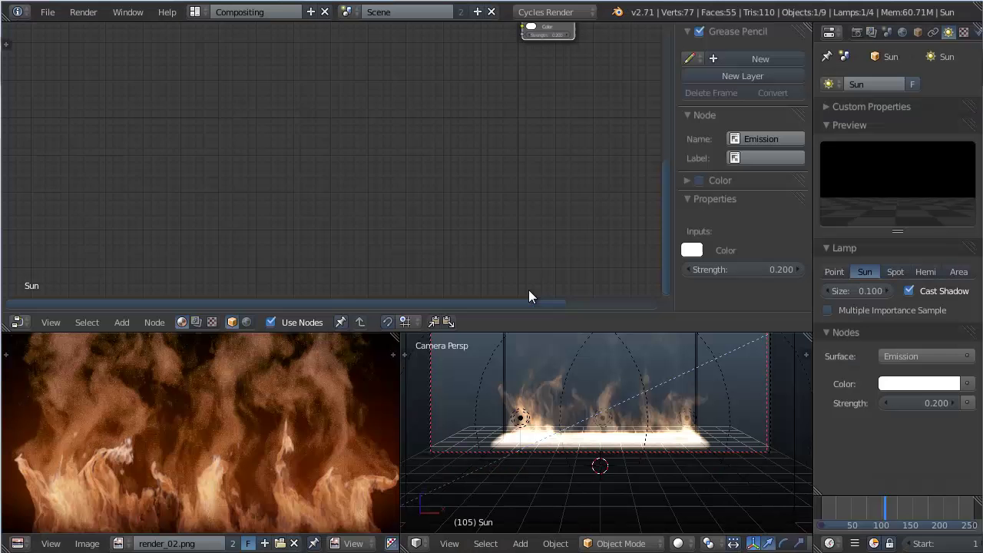
{"action": "key", "text": "ctrl+Up"}
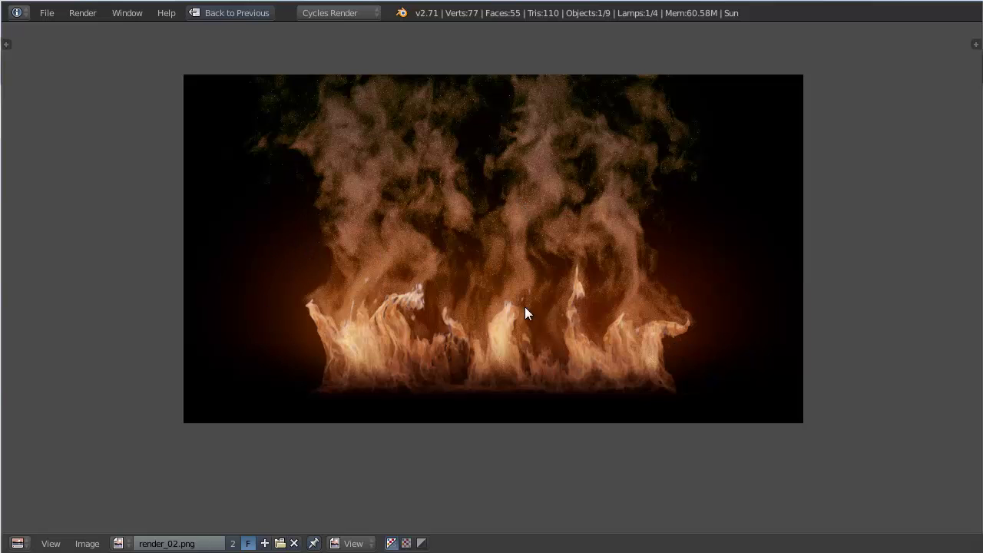
{"action": "key", "text": "ctrl+Up"}
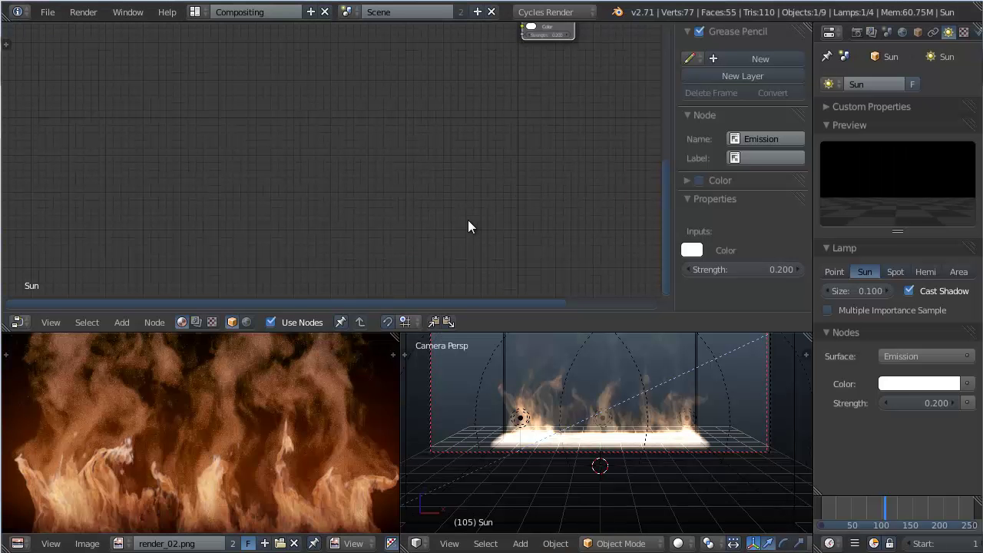
{"action": "left_click", "coordinate": [195, 322]}
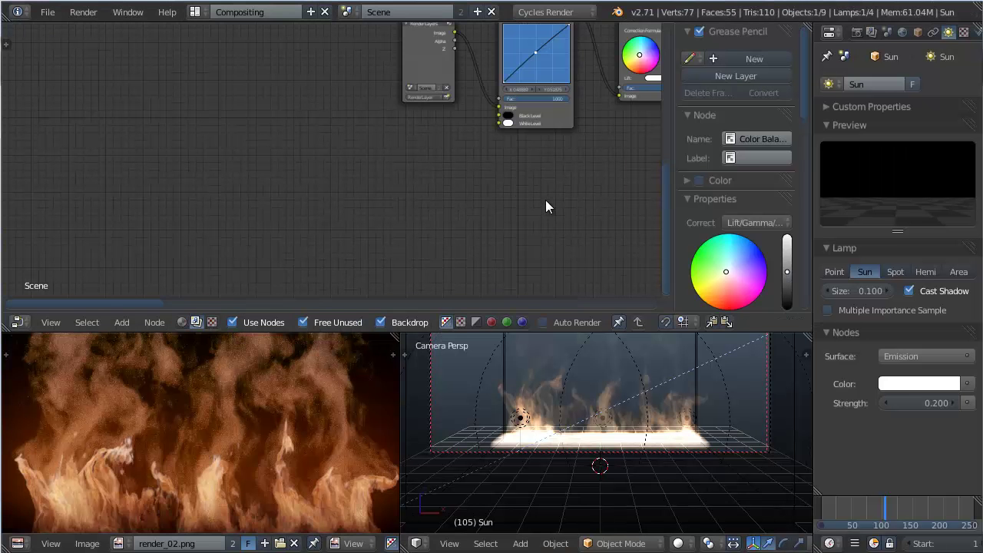
{"action": "key", "text": "ctrl+Up"}
{"action": "middle_click_drag", "start_coordinate": [650, 191], "coordinate": [179, 279]}
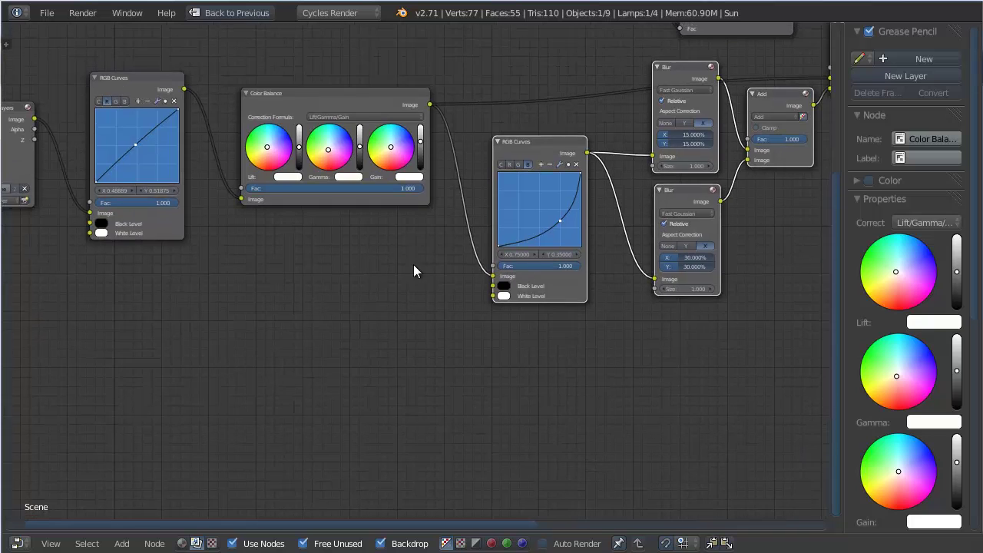
{"action": "middle_click_drag", "start_coordinate": [414, 269], "coordinate": [230, 330]}
{"action": "scroll", "coordinate": [288, 293], "scroll_direction": "up", "scroll_amount": 1}
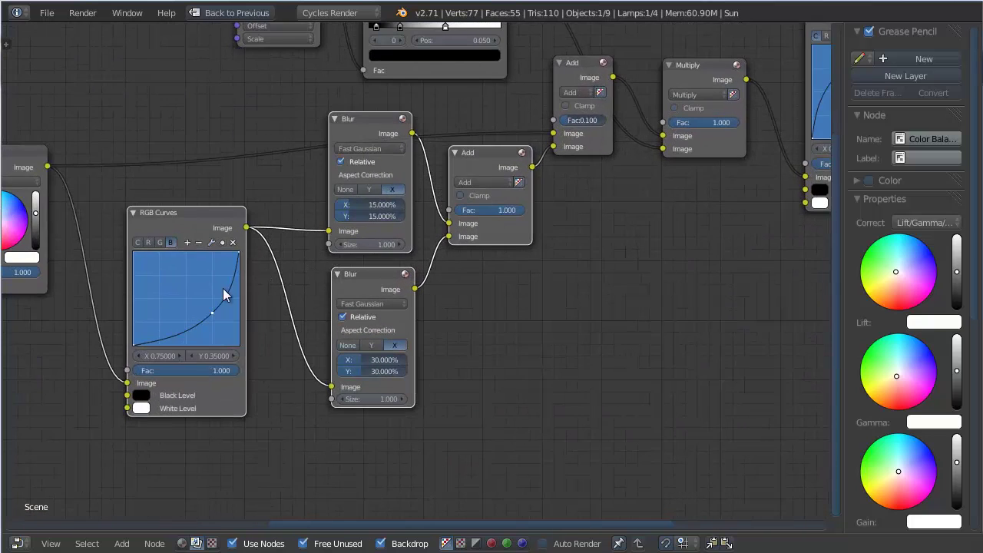
{"action": "scroll", "coordinate": [257, 287], "scroll_direction": "up", "scroll_amount": 1}
{"action": "middle_click_drag", "start_coordinate": [348, 288], "coordinate": [413, 293]}
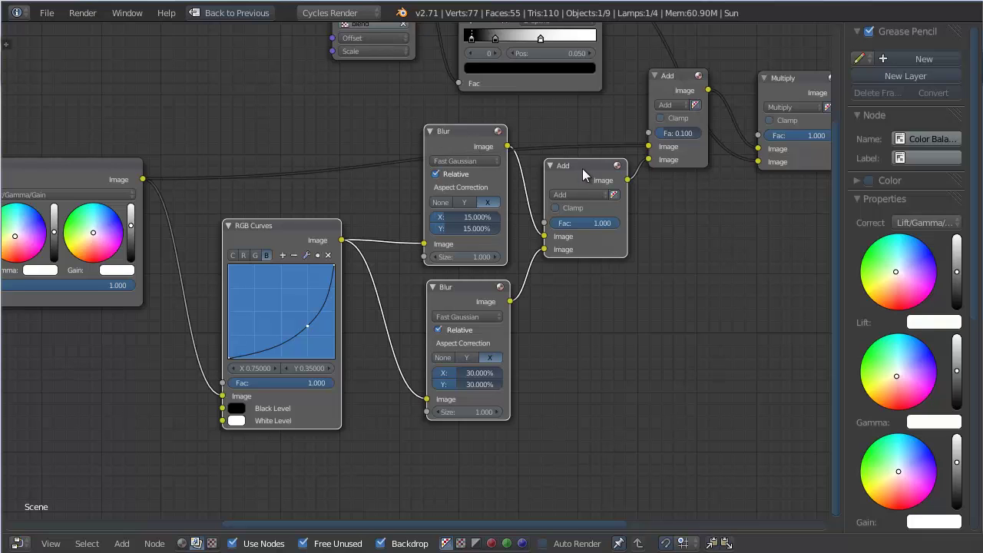
Step: Nudge the two Add nodes and the Color Balance node slightly within the compositing node layout
{"action": "left_click_drag", "start_coordinate": [582, 174], "coordinate": [578, 190]}
{"action": "mouse_move", "coordinate": [665, 93]}
{"action": "left_mouse_down"}
{"action": "mouse_move", "coordinate": [682, 111]}
{"action": "mouse_move", "coordinate": [667, 101]}
{"action": "left_mouse_up"}
{"action": "mouse_move", "coordinate": [98, 168]}
{"action": "left_mouse_down"}
{"action": "mouse_move", "coordinate": [132, 175]}
{"action": "mouse_move", "coordinate": [107, 174]}
{"action": "left_mouse_up"}
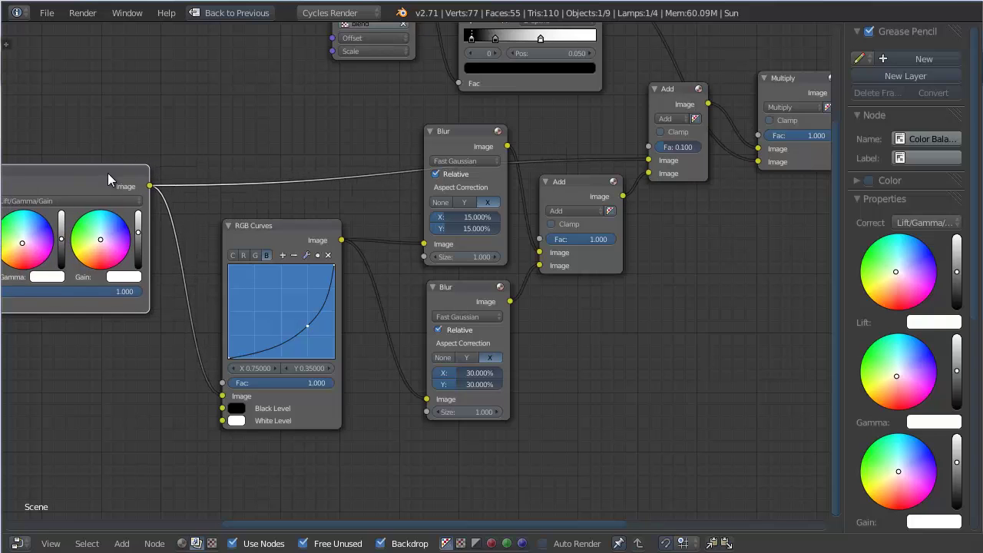
Step: View the render_02.png image enlarged again, return to the Default layout, and switch the 3D view from rendered to solid shading
{"action": "key", "text": "ctrl+Up"}
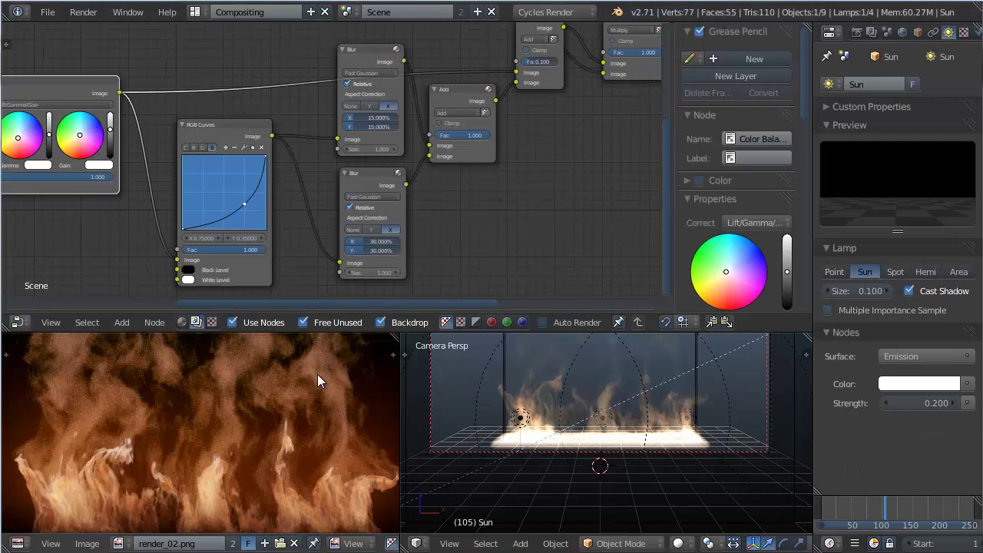
{"action": "key", "text": "ctrl+Up"}
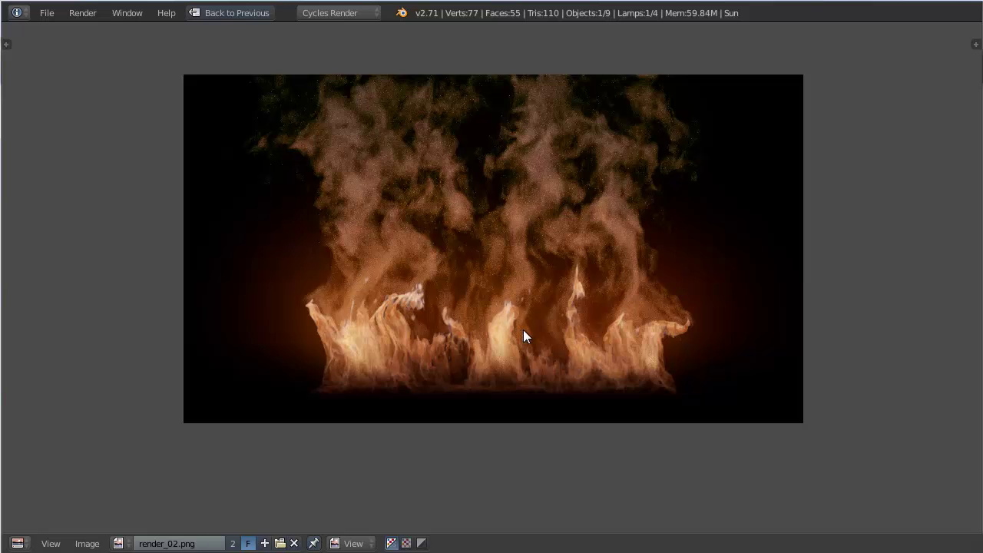
{"action": "key", "text": "ctrl+Up"}
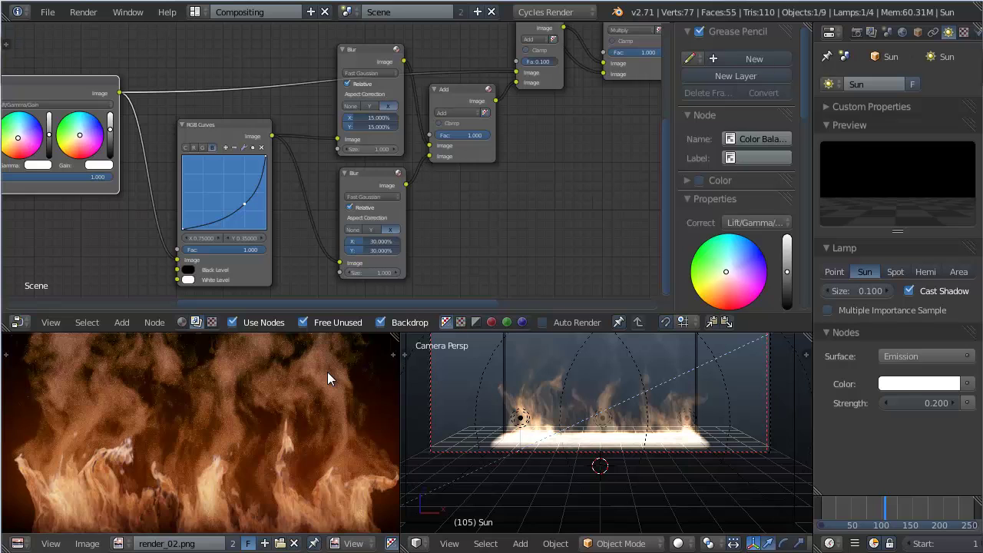
{"action": "key", "text": "ctrl+Right"}
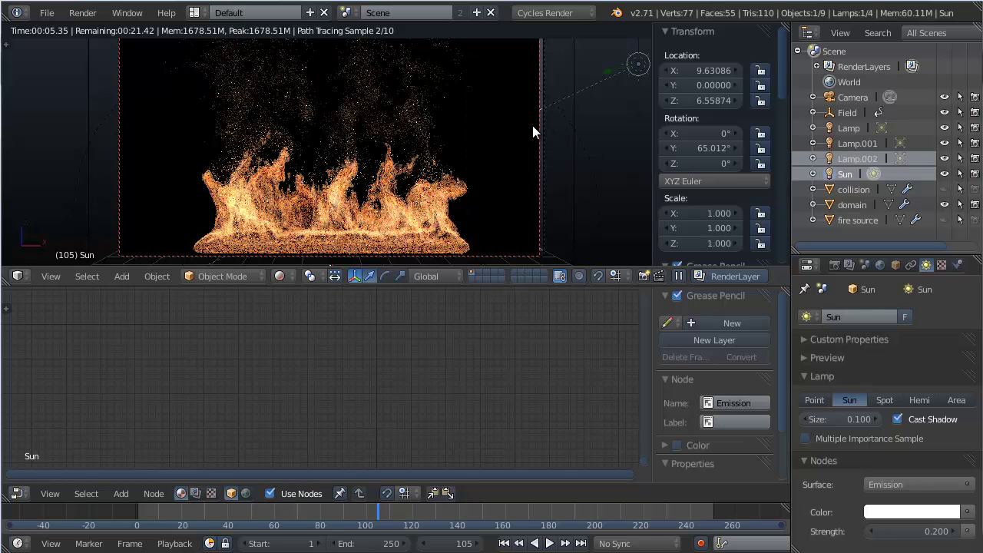
{"action": "key", "text": "shift+z"}
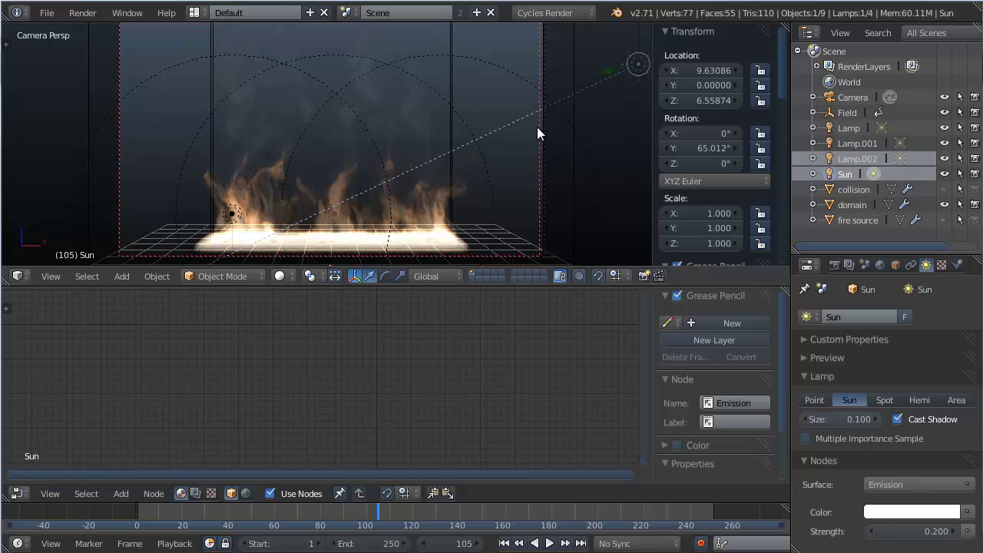